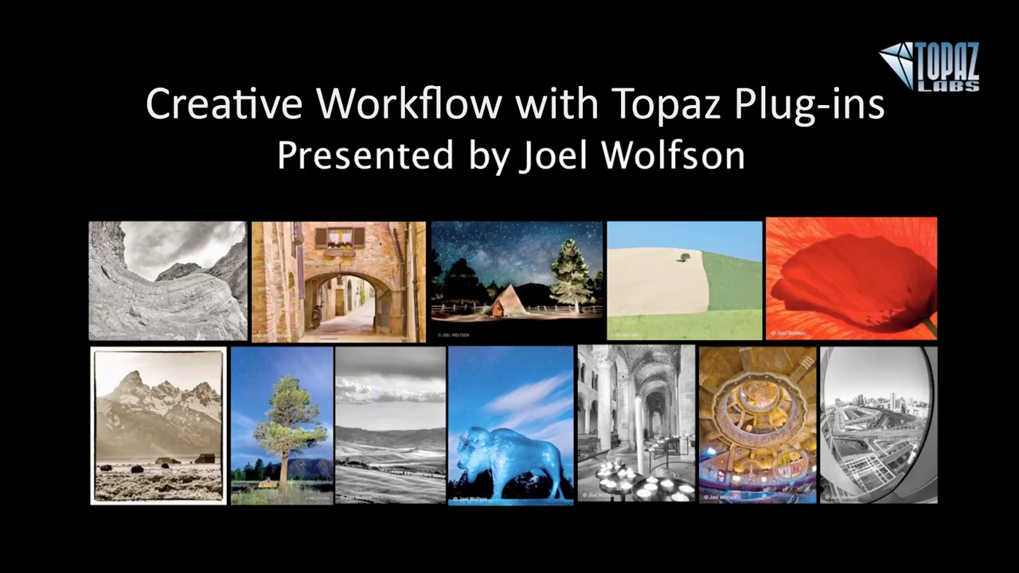
- Advance from the Topaz title slide to the candlelit cathedral interior photo
key("Right")
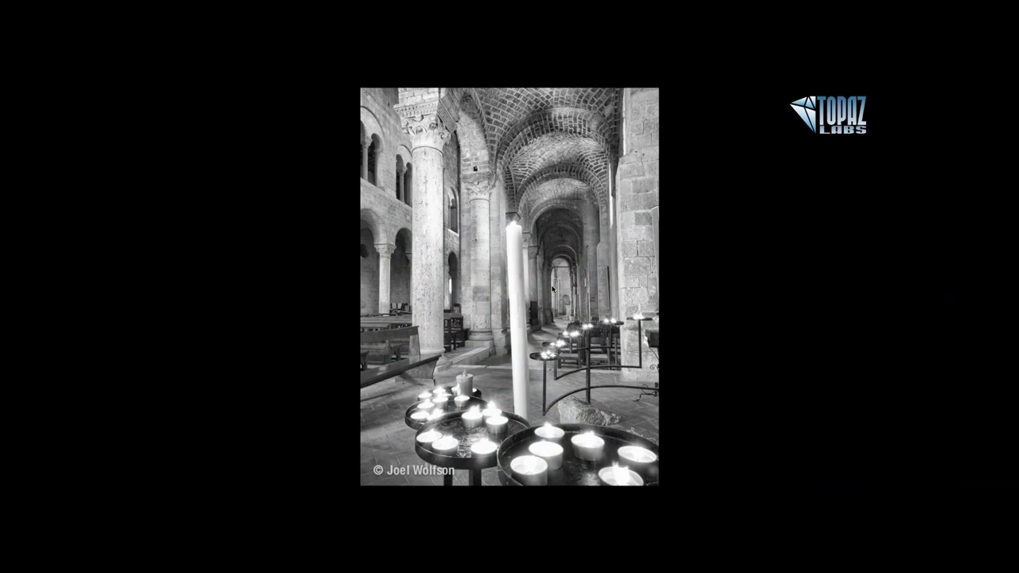
- Move past the canyon and arched-alley slides to the black-and-white rolling-hills landscape
key("Right")
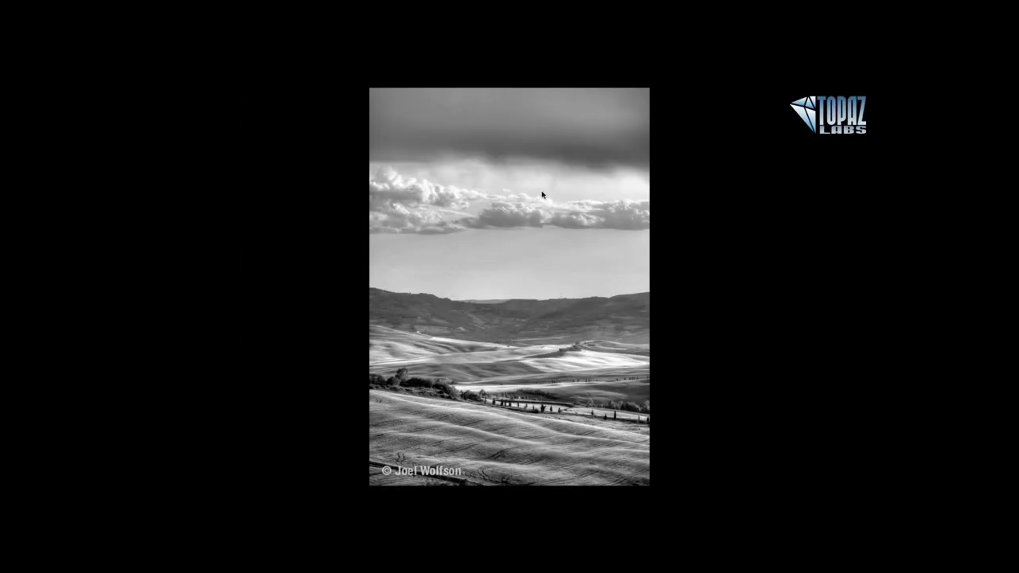
- Exit the slideshow to Lightroom's Library showing the Topaz Webinar 4-18-13 collection
key("Escape")
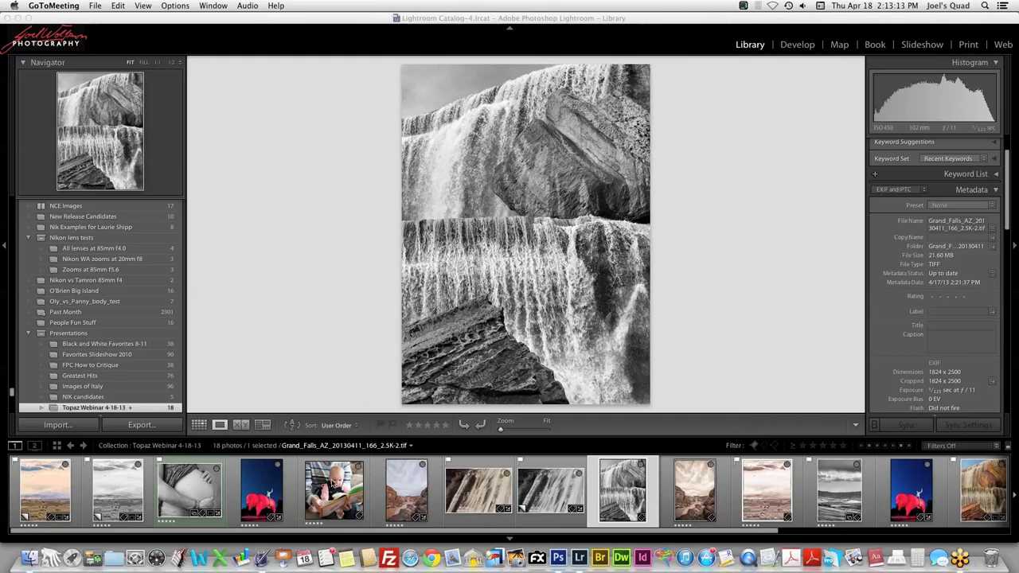
- Show the baby-reading-a-picture-book photo in Lightroom's Library loupe view
left_click(333, 484)
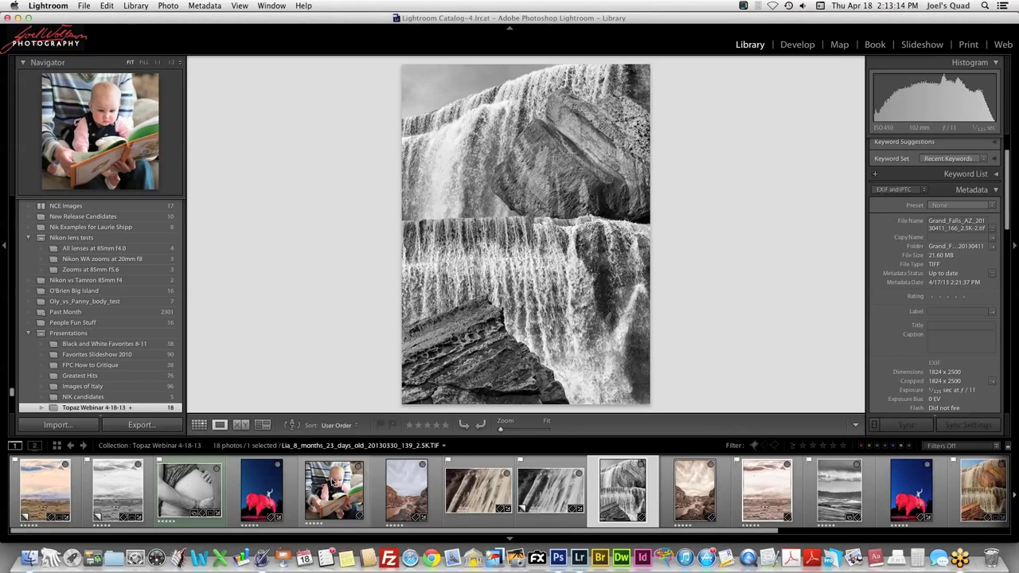
left_click(333, 482)
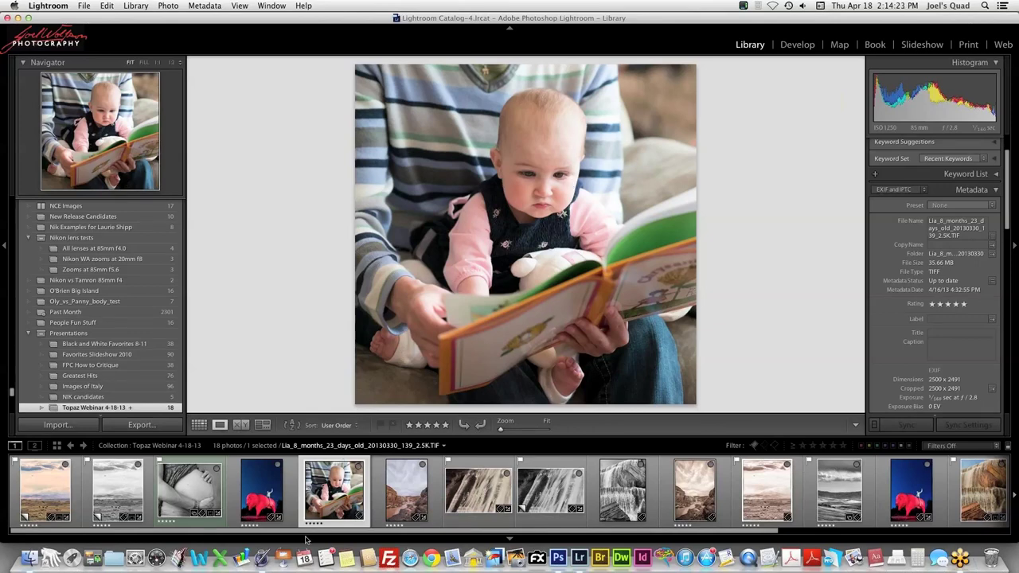
- Send a copy of the baby photo with Lightroom adjustments to Fusion Express 2
right_click(349, 491)
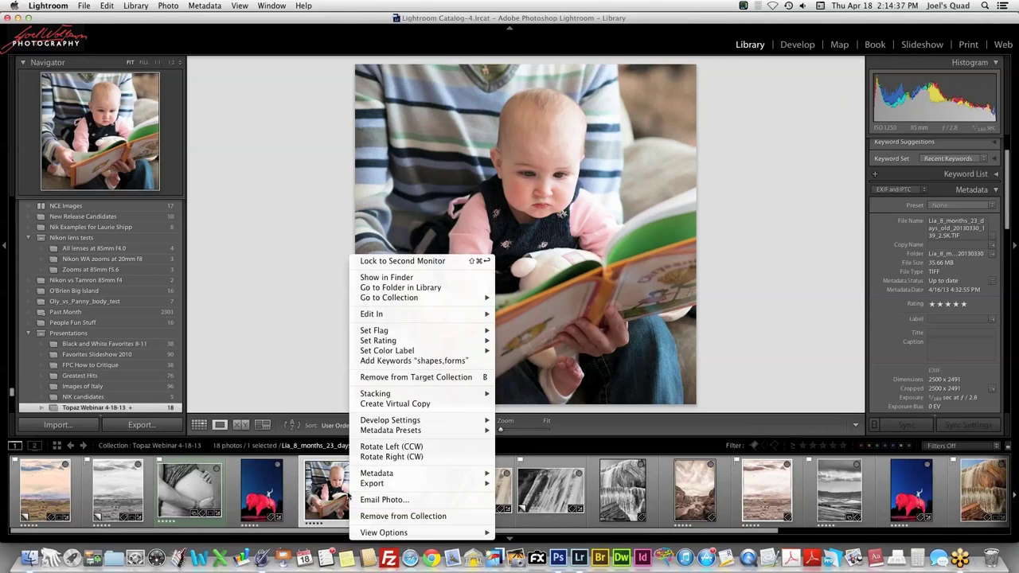
mouse_move(412, 351)
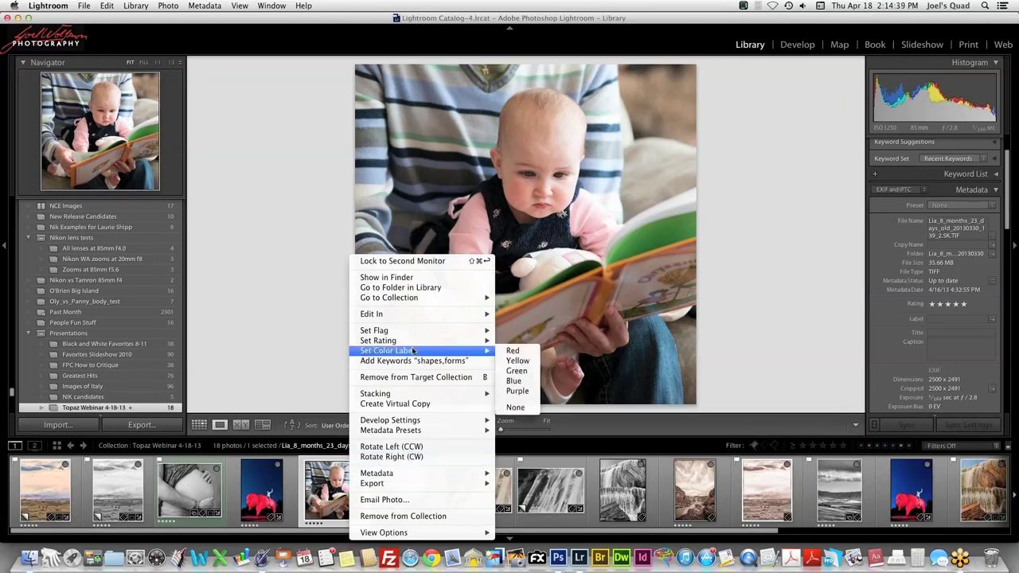
mouse_move(436, 321)
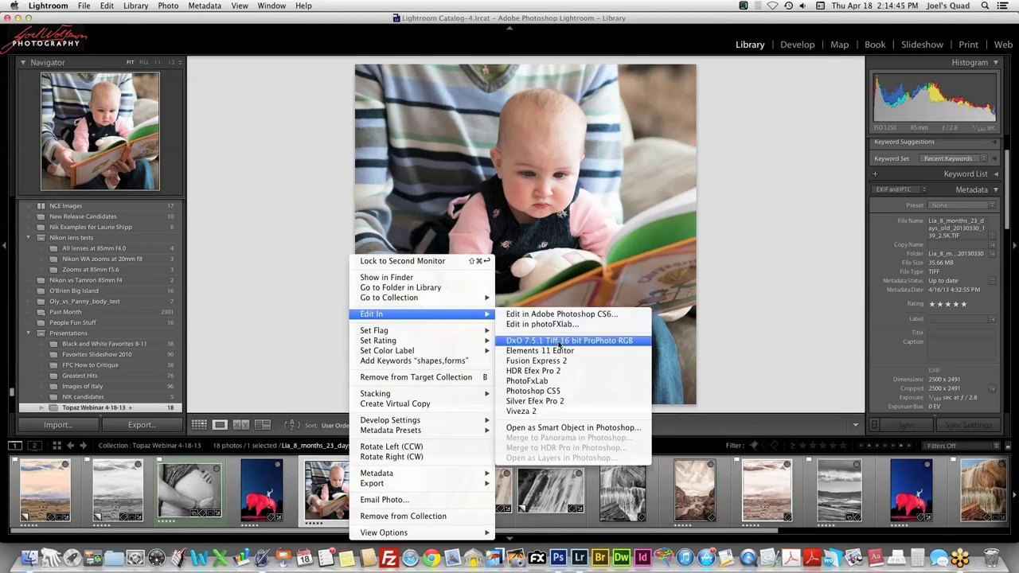
left_click(555, 362)
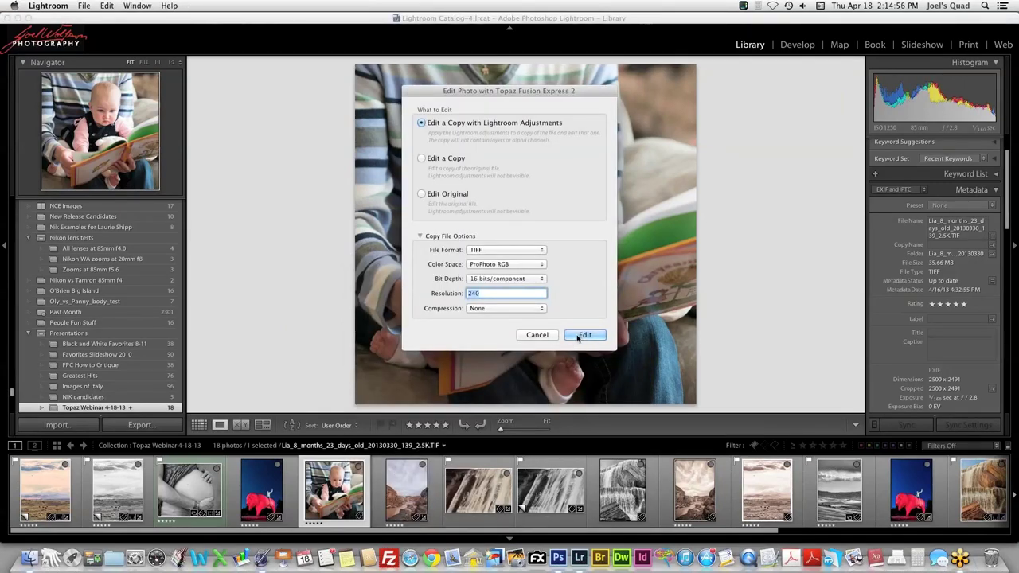
left_click(584, 335)
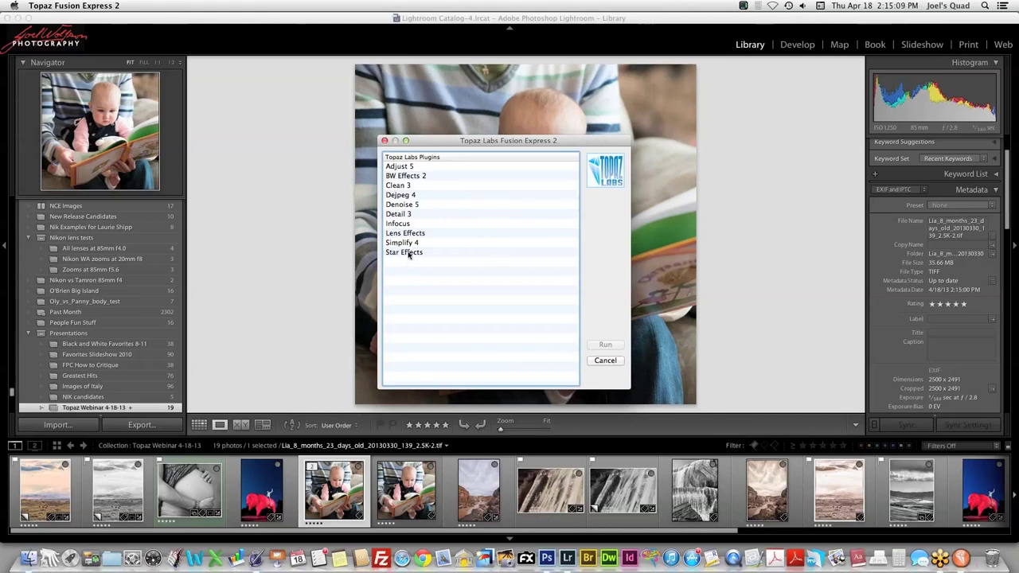
- Run the BW Effects 2 plugin from the Topaz Labs Plugins list
left_click(416, 179)
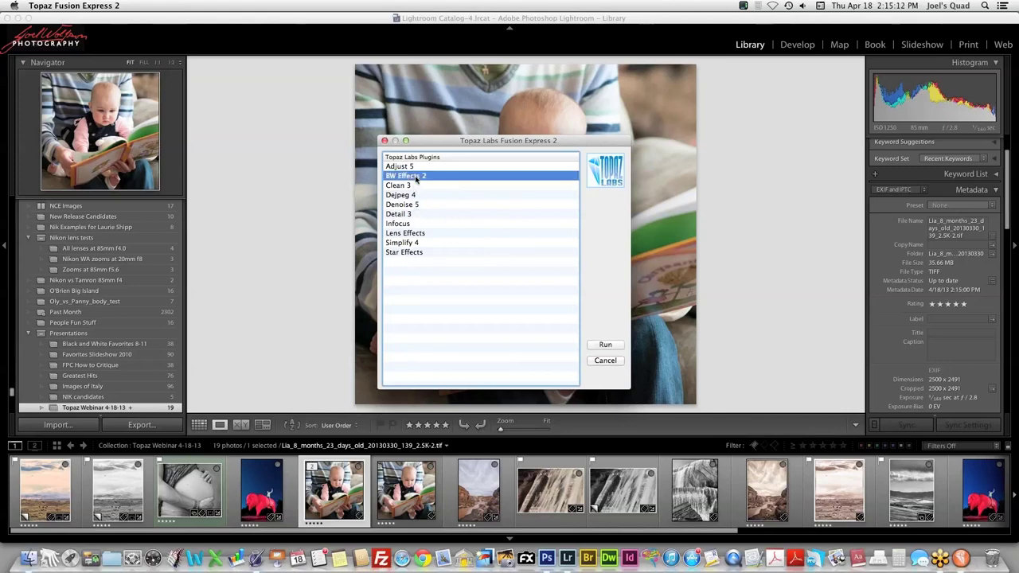
left_click(599, 347)
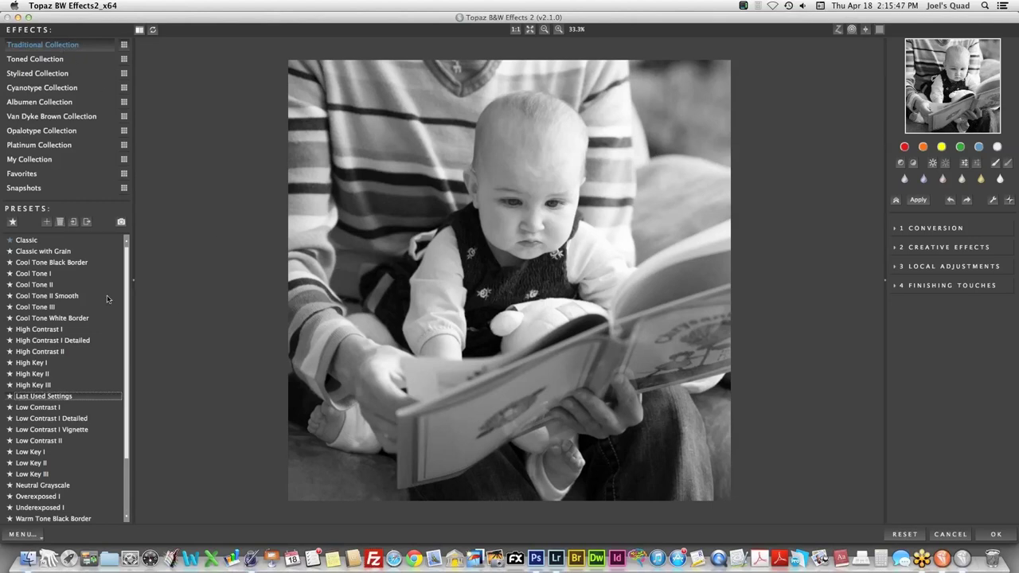
- Preview the presets and apply the Classic black-and-white preset to the baby photo
mouse_move(80, 244)
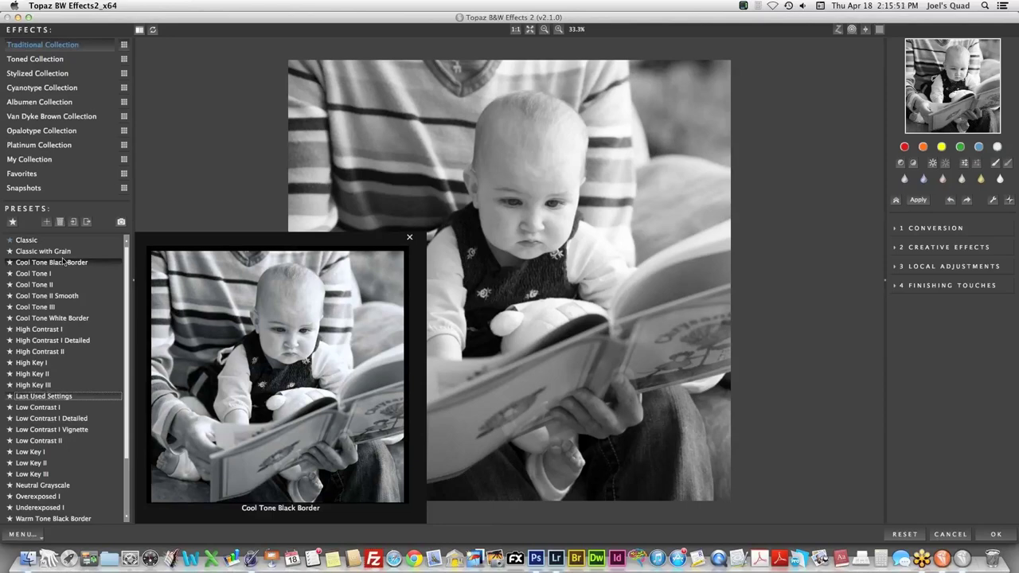
mouse_move(54, 262)
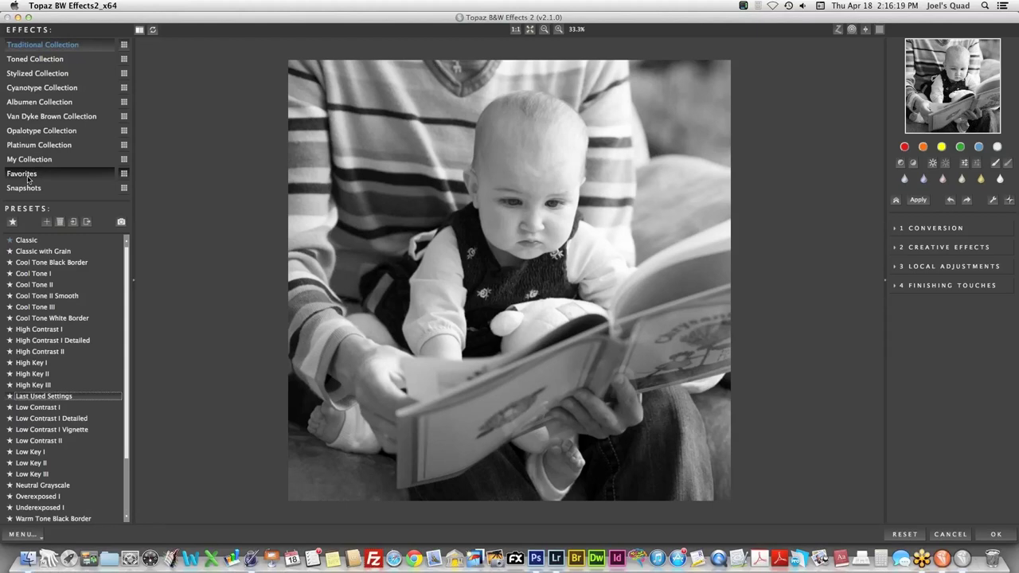
left_click(21, 242)
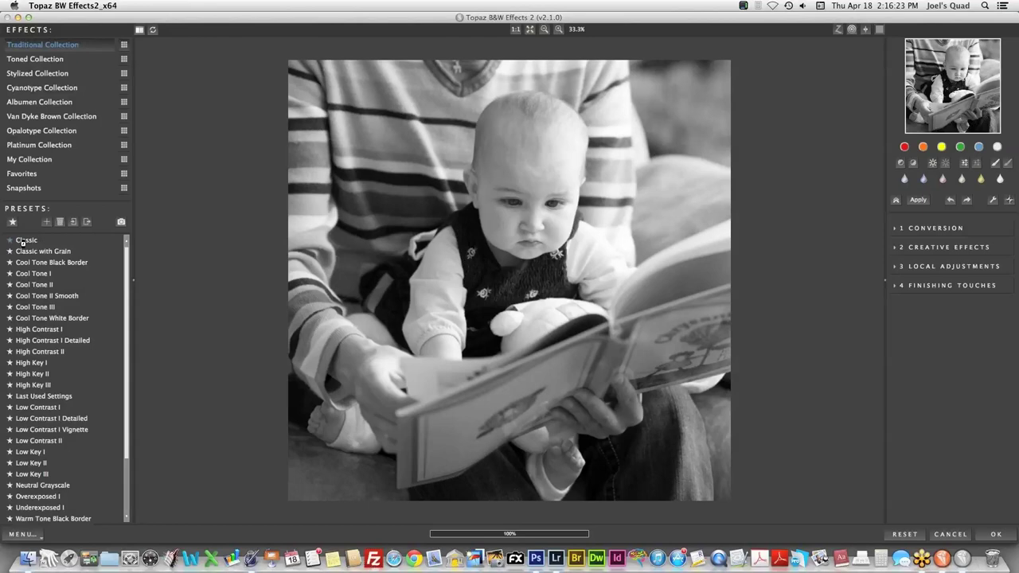
mouse_move(21, 241)
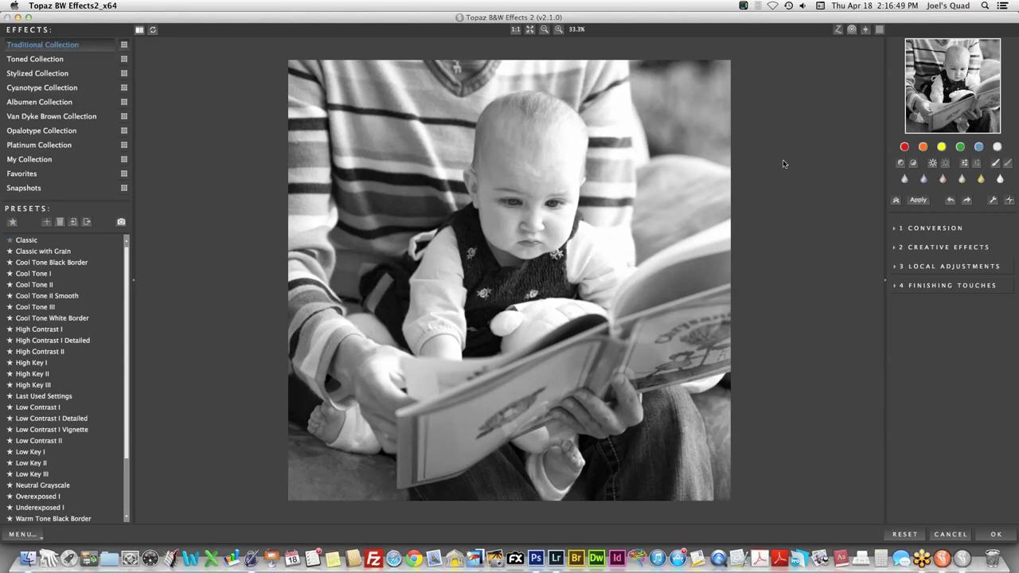
- Show the Traditional Collection as thumbnails and scroll down to the Low Key II and Warm Tone rows
left_click(124, 47)
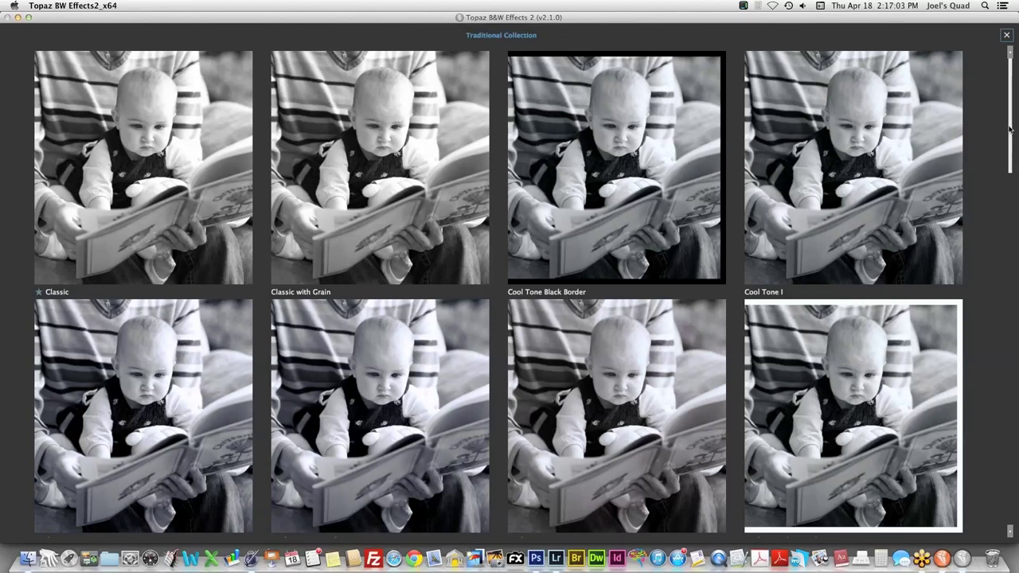
scroll(1010, 129, "down", 1)
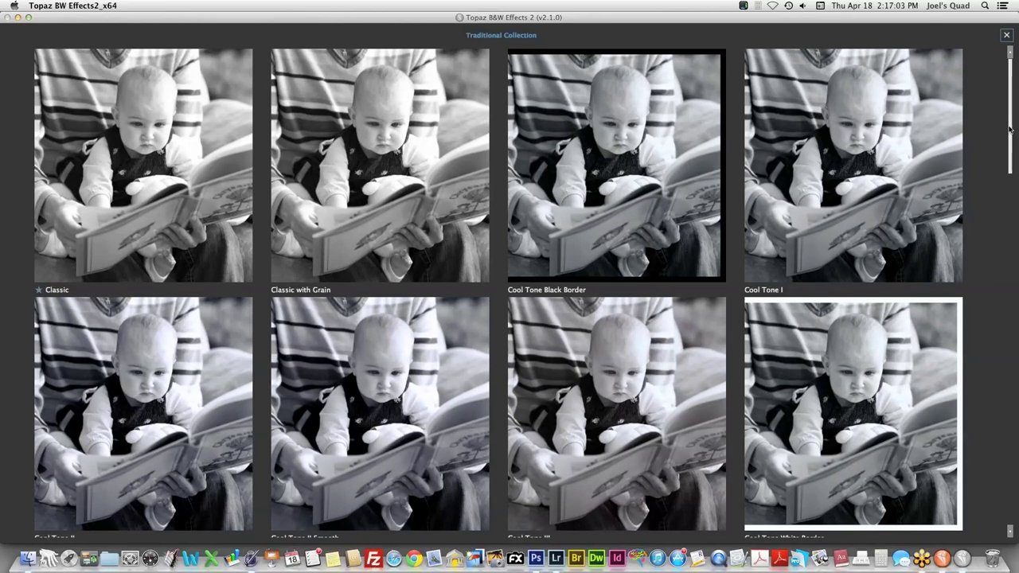
left_click_drag(1009, 129, 1011, 190)
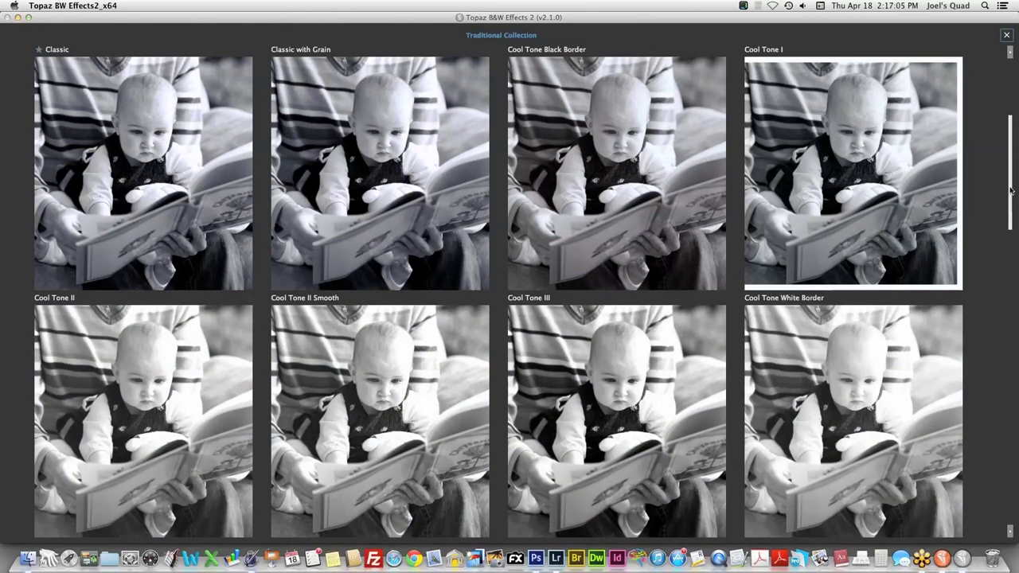
left_click_drag(1011, 189, 1013, 423)
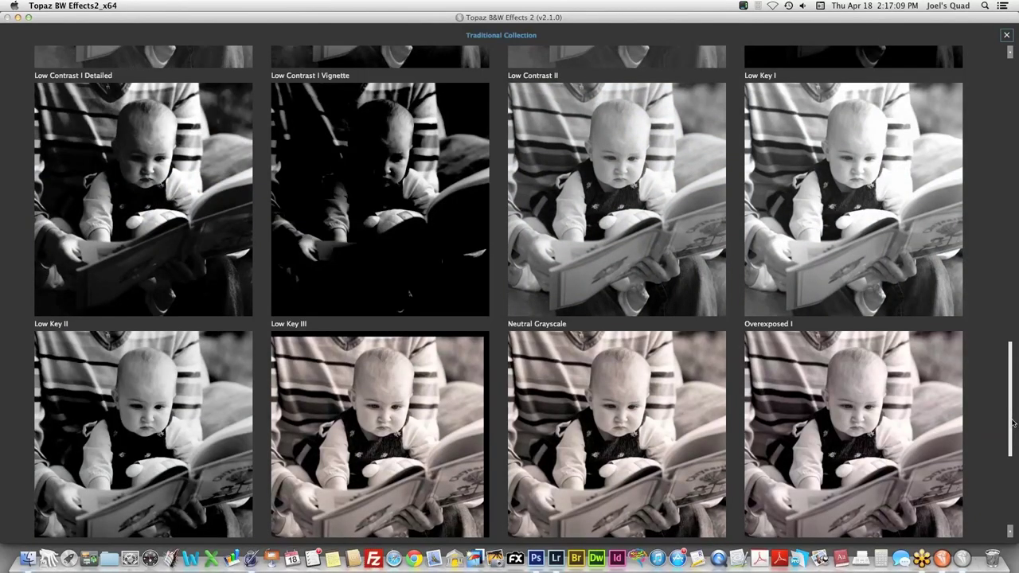
scroll(1011, 422, "down", 1)
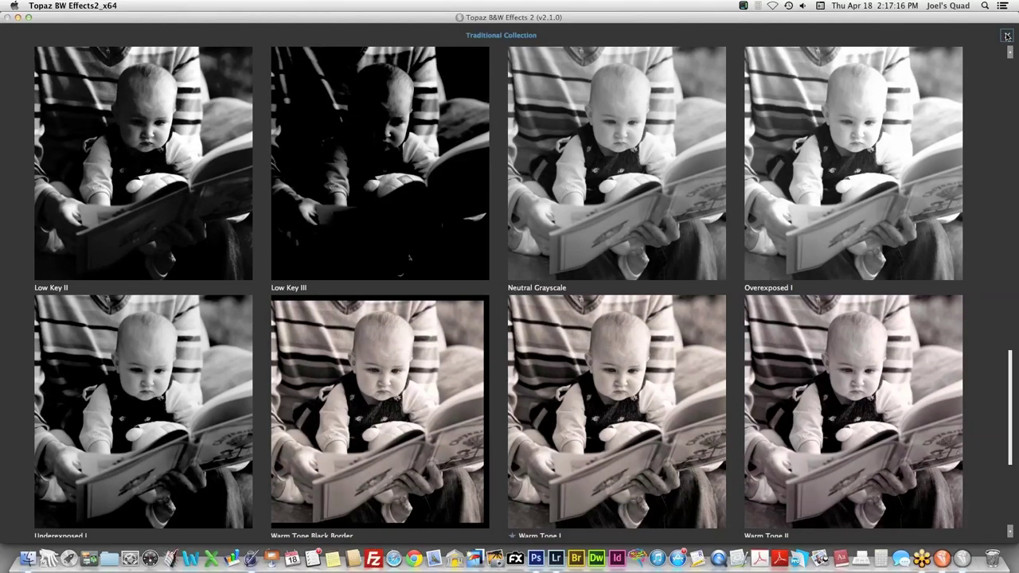
left_click(1007, 36)
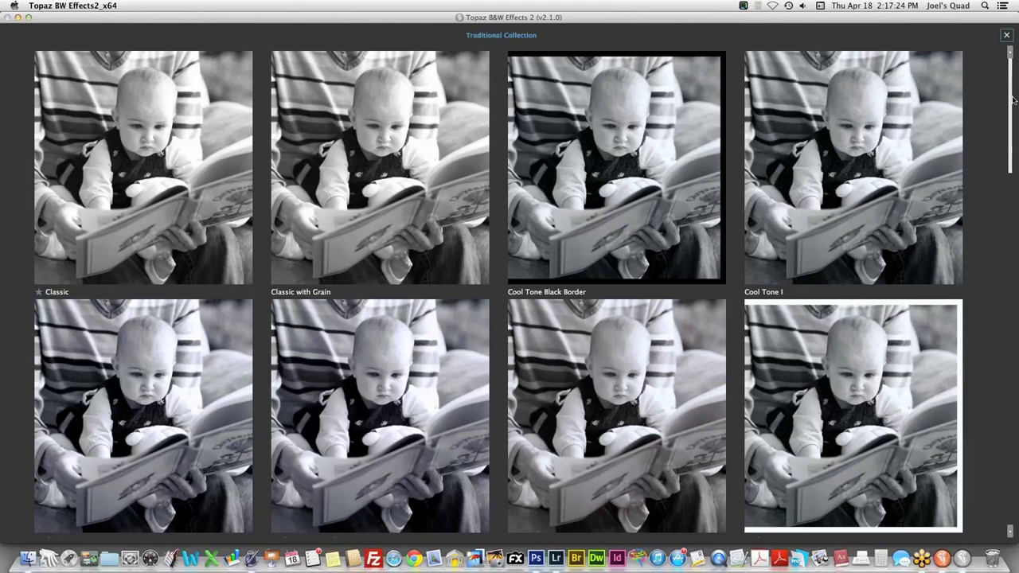
left_click_drag(1014, 99, 1012, 101)
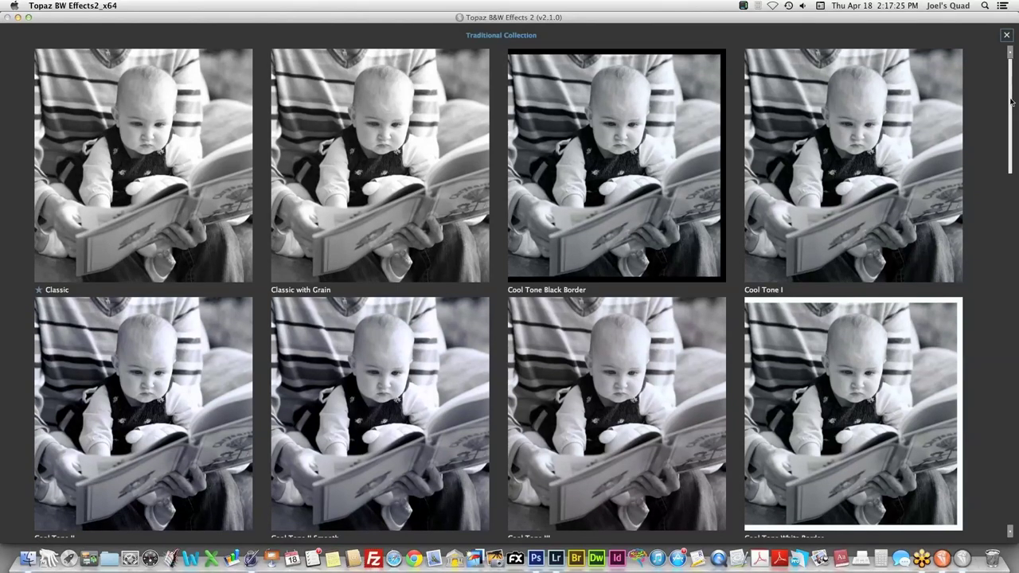
left_click_drag(1012, 102, 1005, 311)
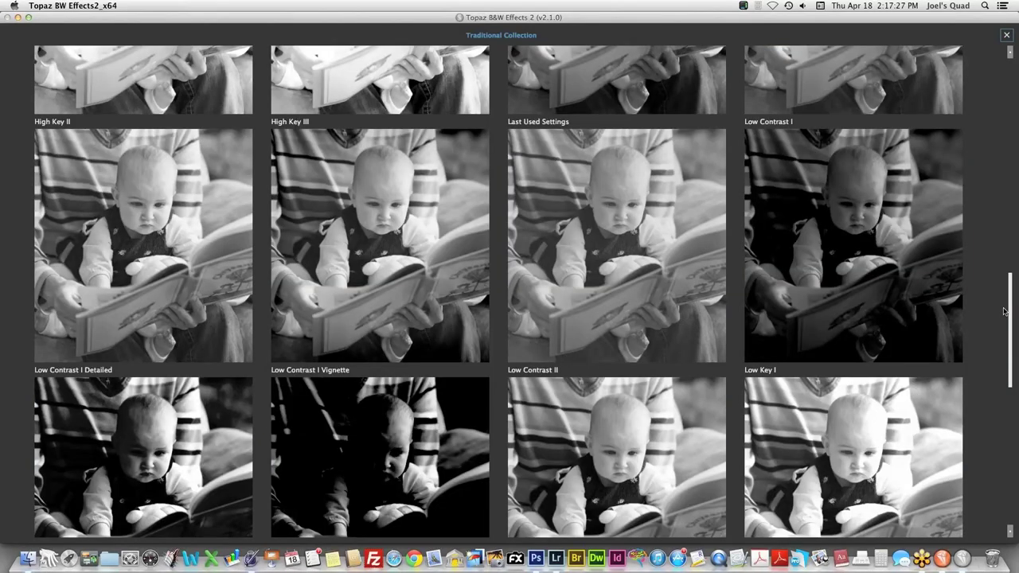
left_click_drag(1004, 311, 1006, 420)
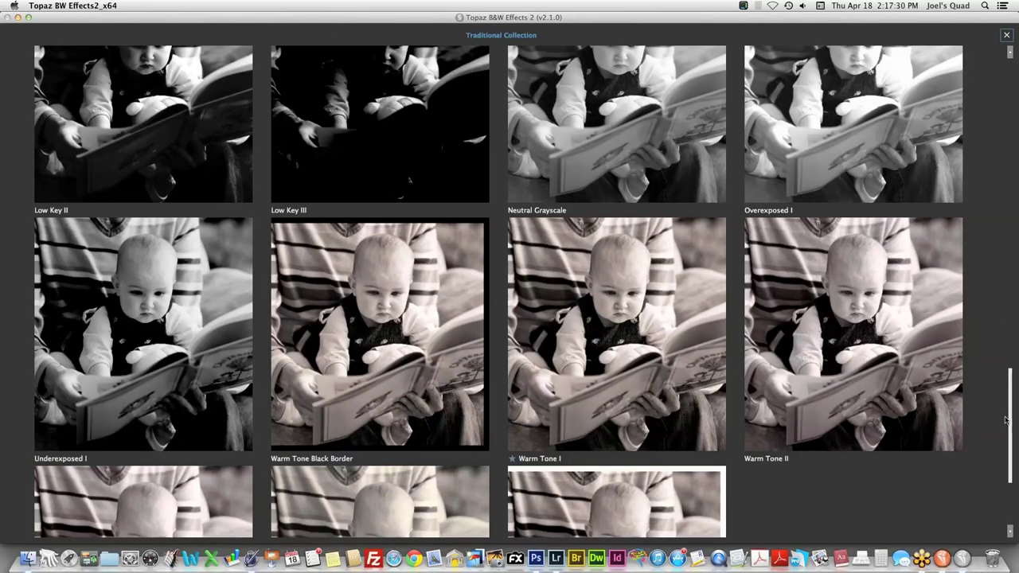
scroll(630, 364, "up", 2)
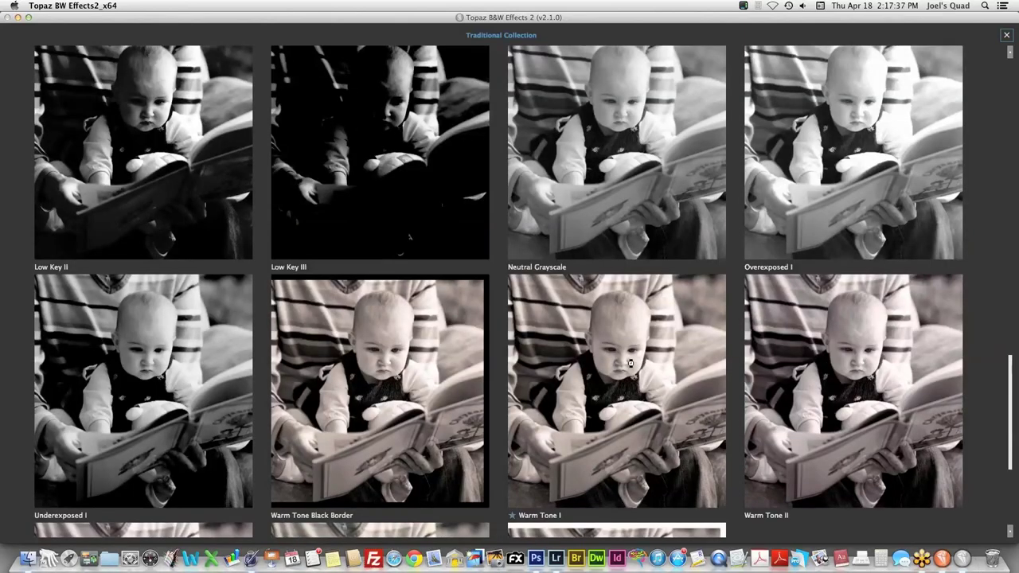
- Apply the Warm Tone I preset and expand the Conversion section's Adaptive Exposure settings
left_click(630, 364)
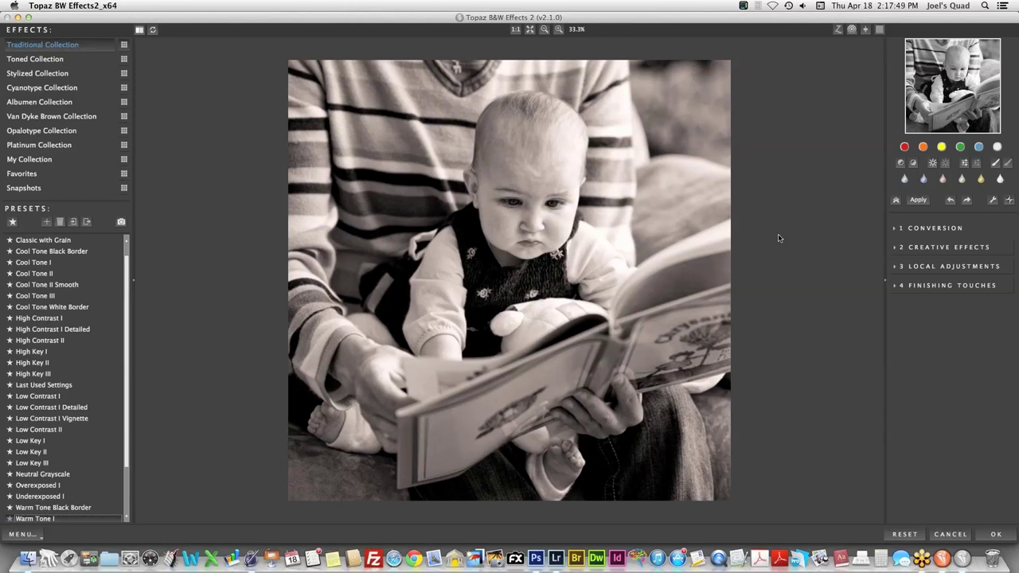
left_click(895, 231)
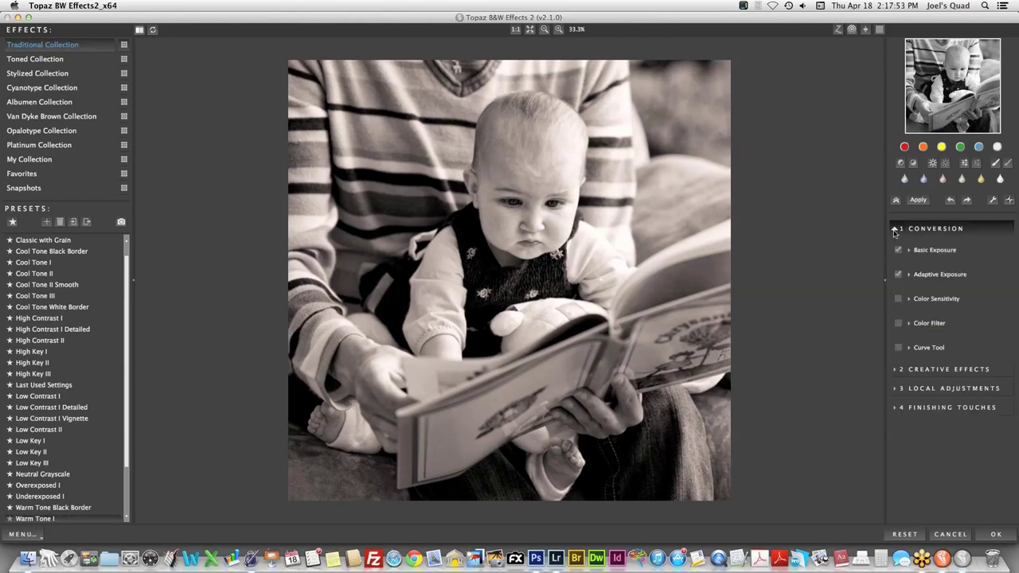
left_click(909, 275)
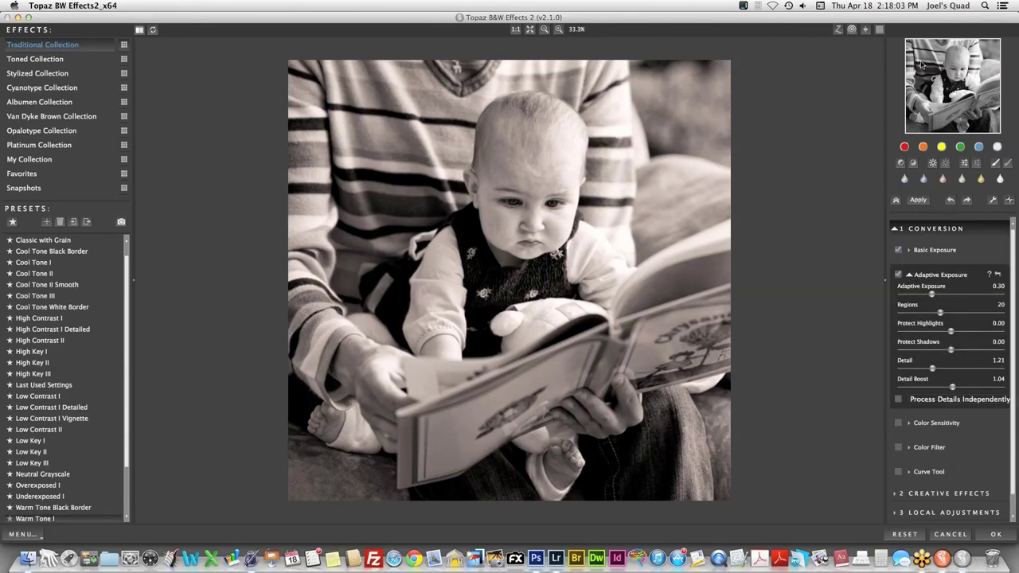
left_click(895, 229)
left_click(896, 228)
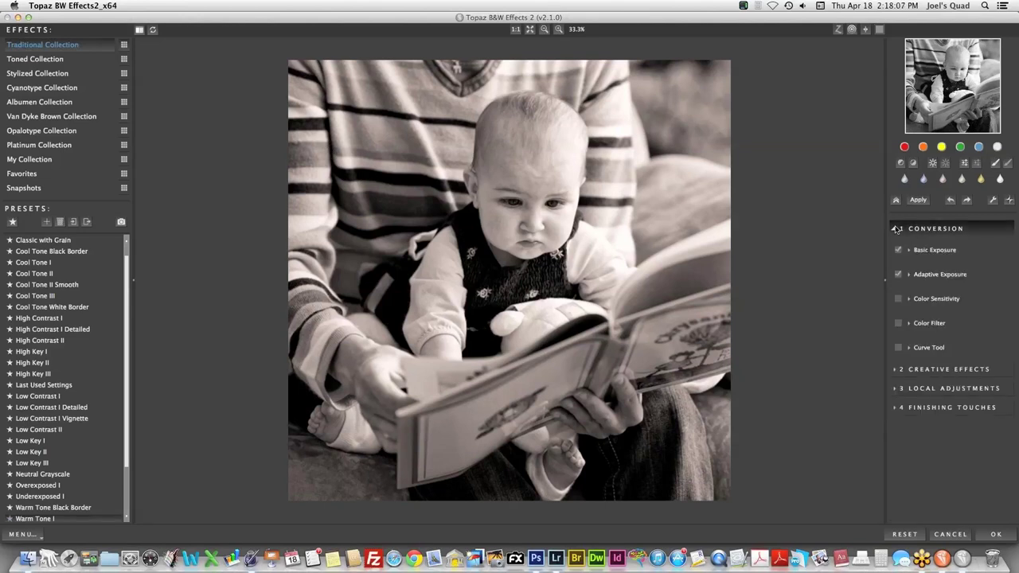
left_click(908, 275)
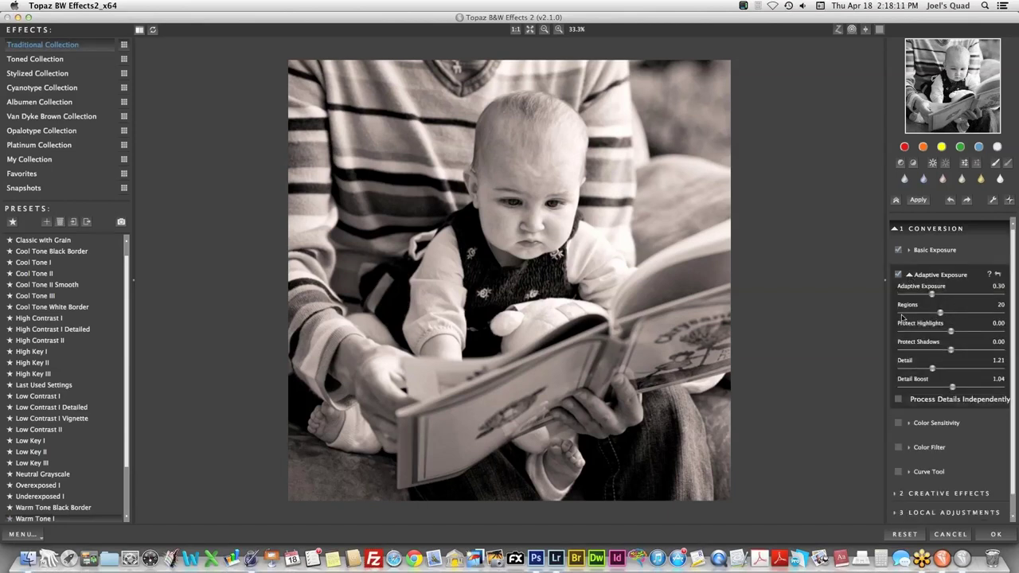
- Uncheck Adaptive Exposure and collapse the Conversion section
left_click(899, 275)
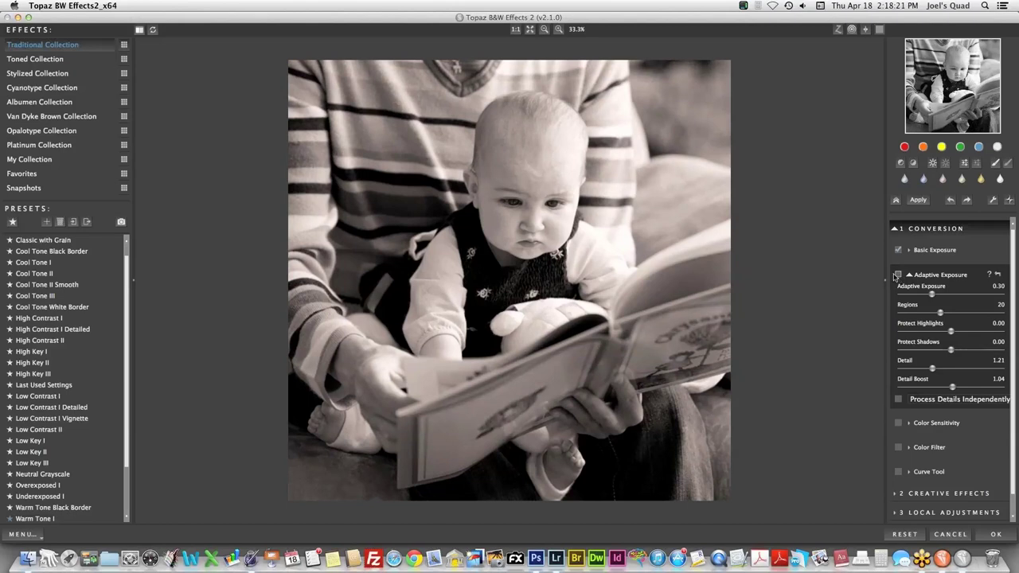
left_click(893, 229)
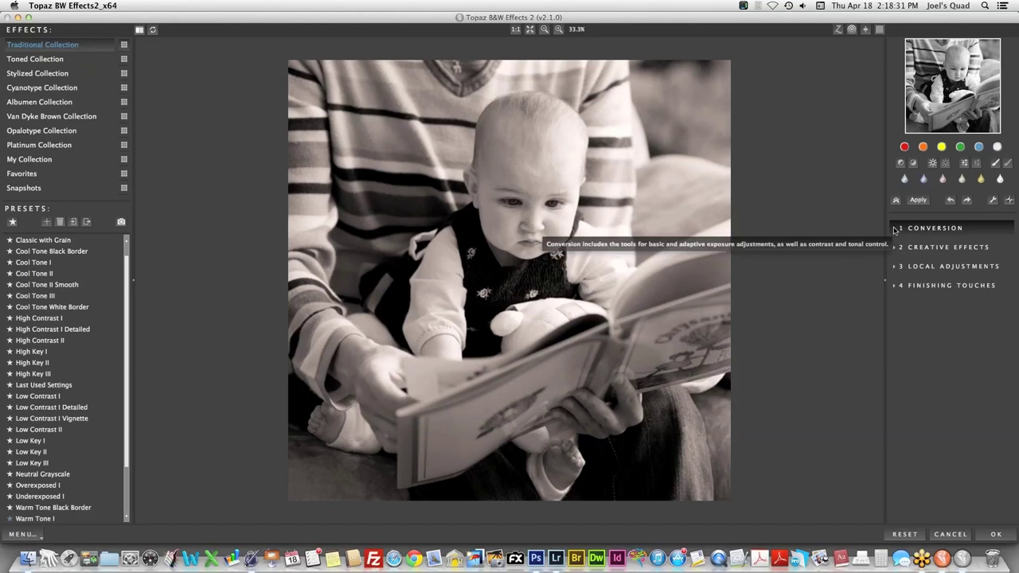
left_click(893, 229)
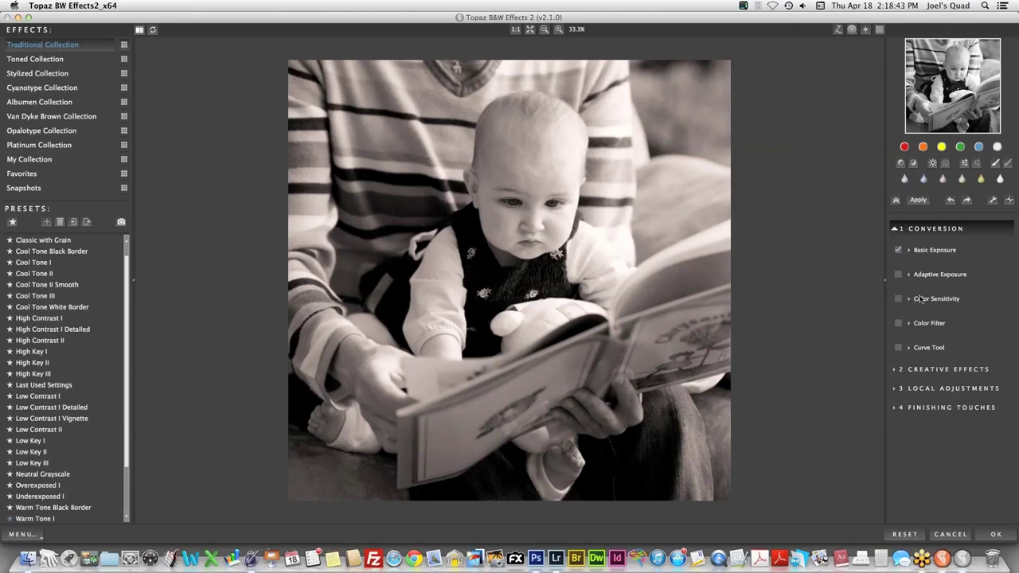
left_click(894, 229)
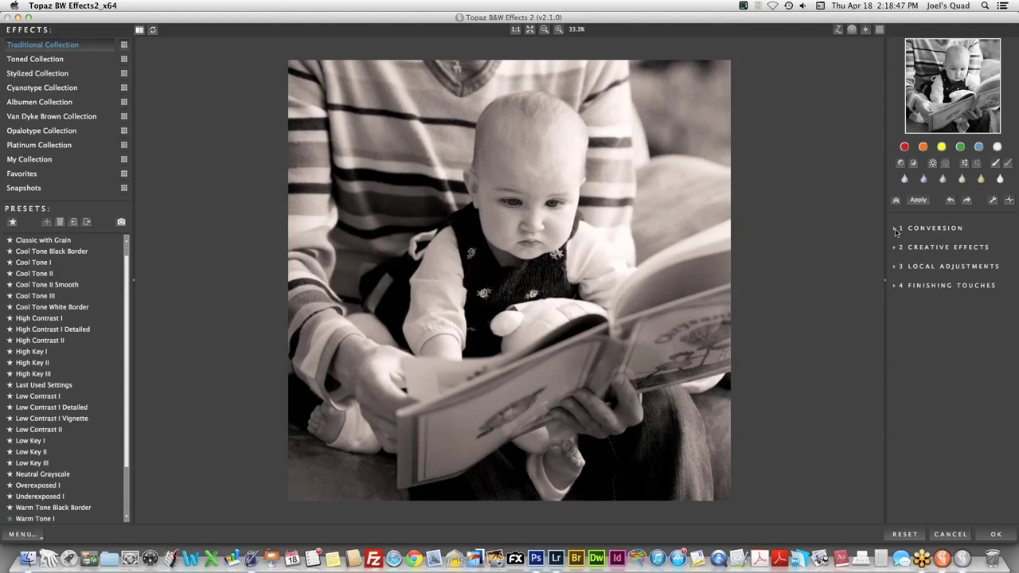
left_click(894, 229)
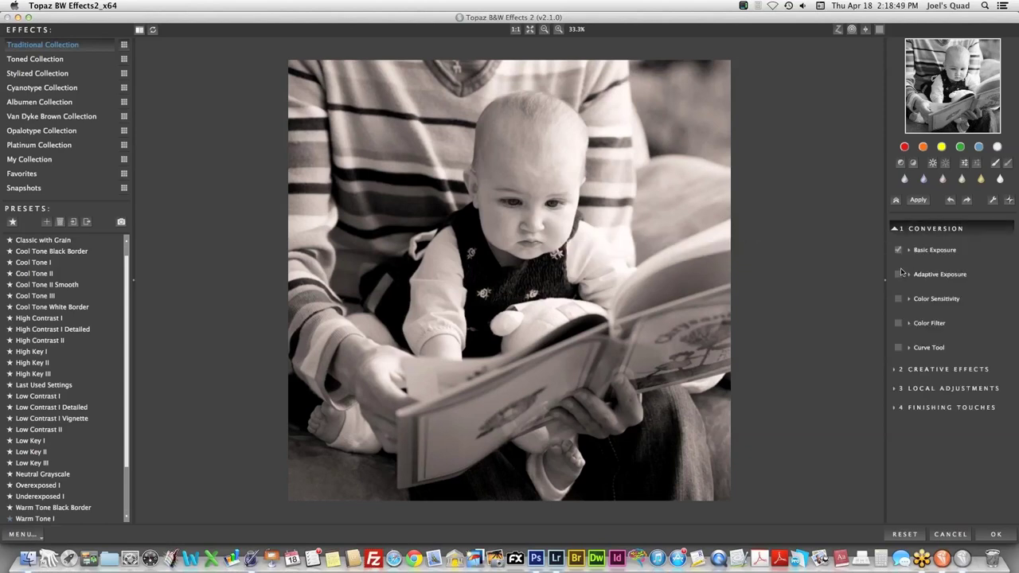
left_click(895, 230)
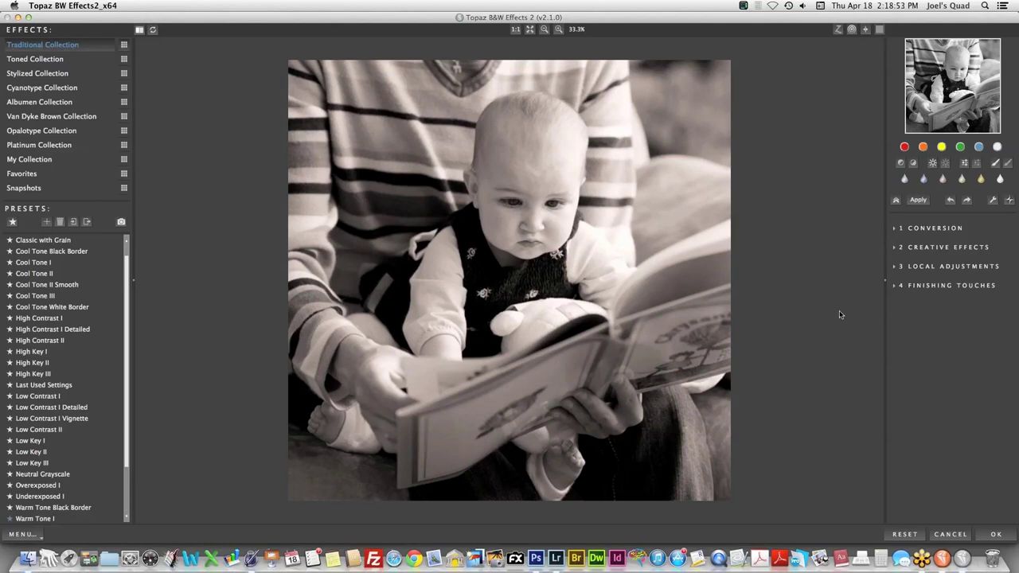
- Set the Film Grain stock to Kodak TriX 400, preview it at 100%, then leave grain off
left_click(892, 285)
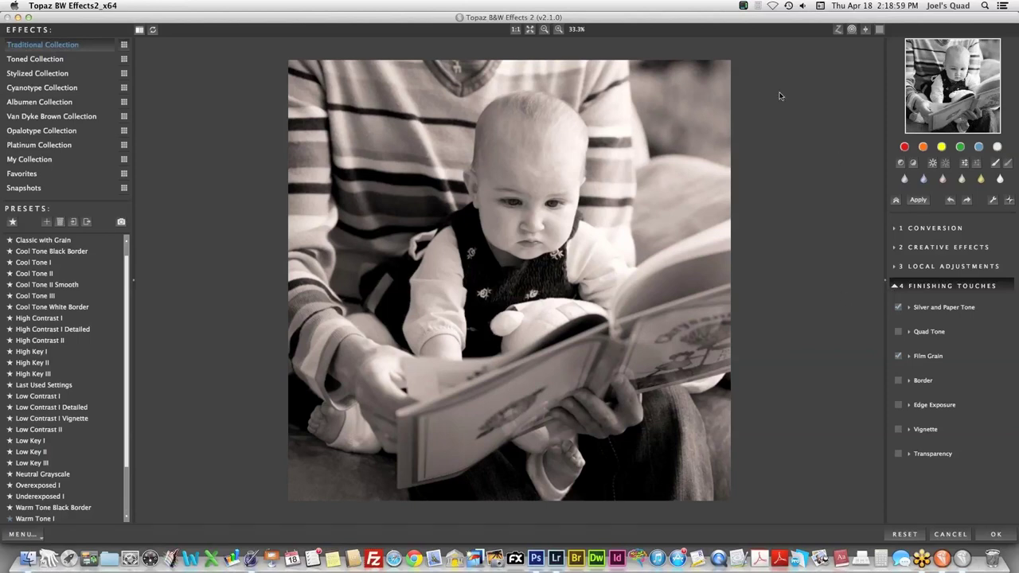
left_click(514, 32)
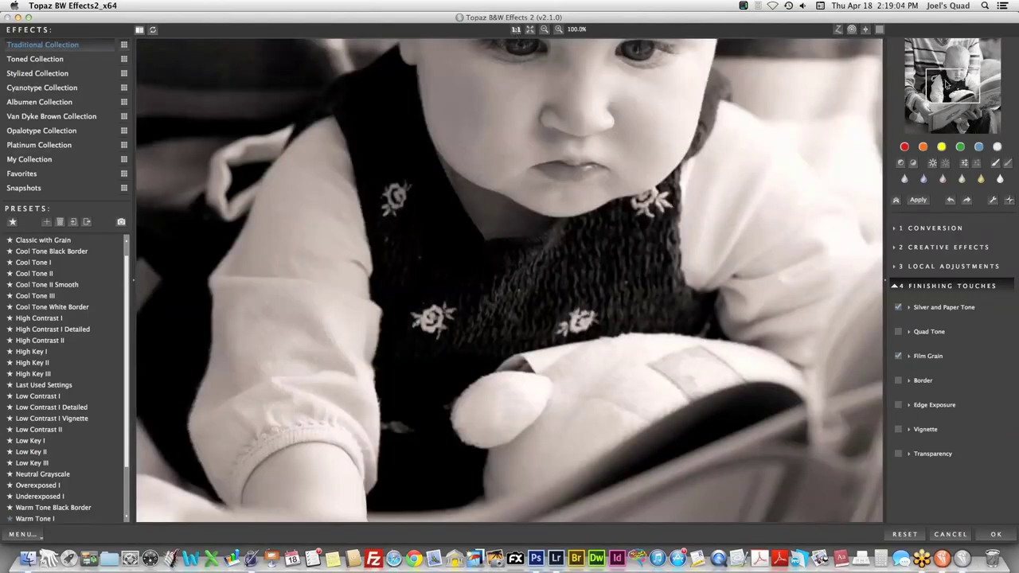
left_click_drag(945, 85, 945, 70)
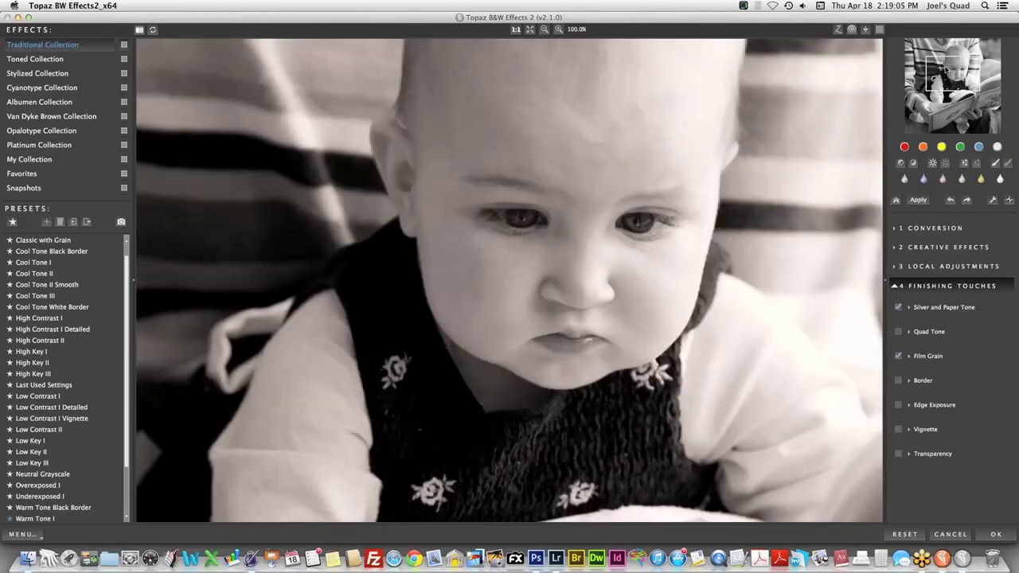
left_click(909, 356)
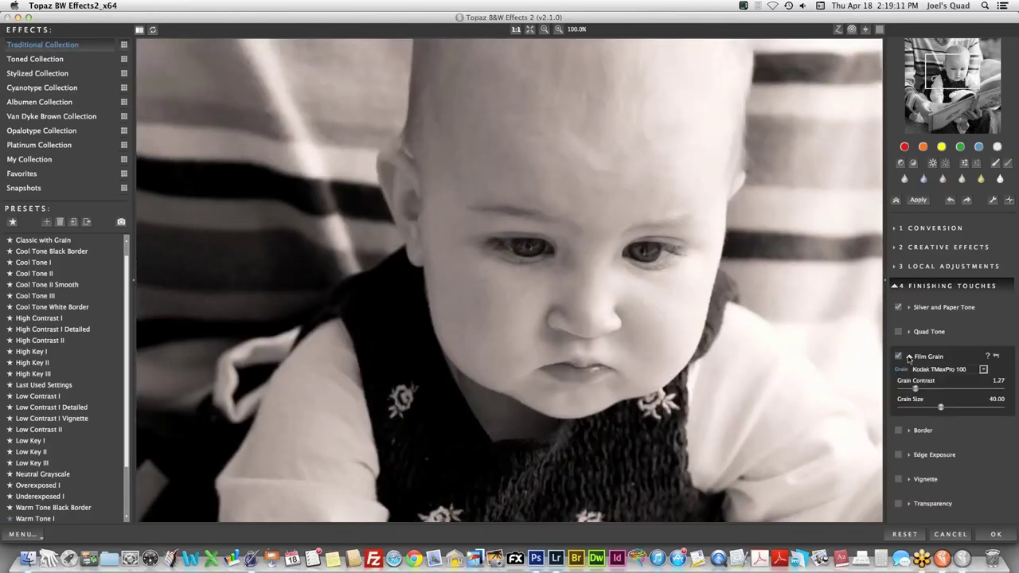
left_click(984, 371)
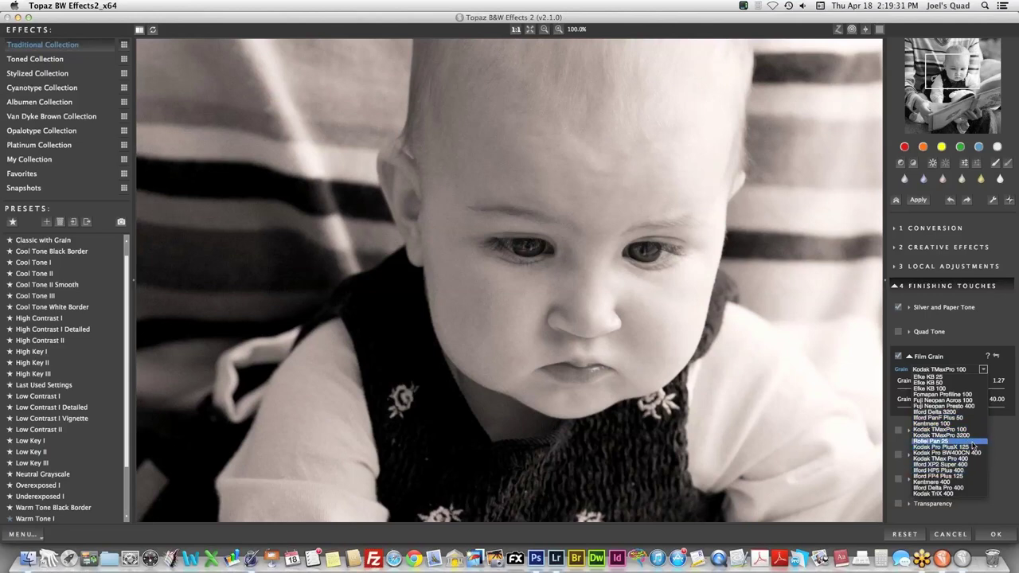
left_click(953, 494)
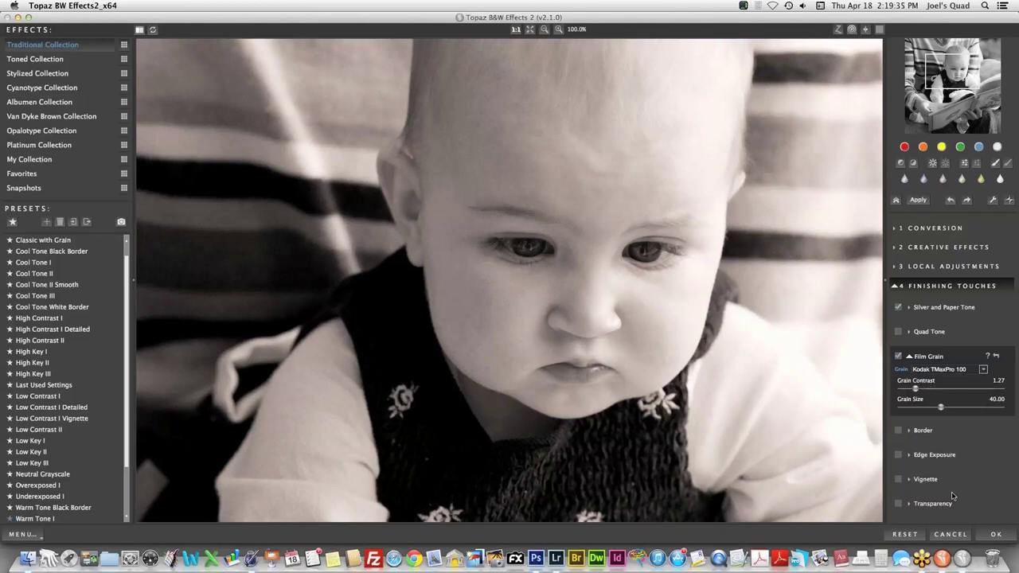
left_click(983, 370)
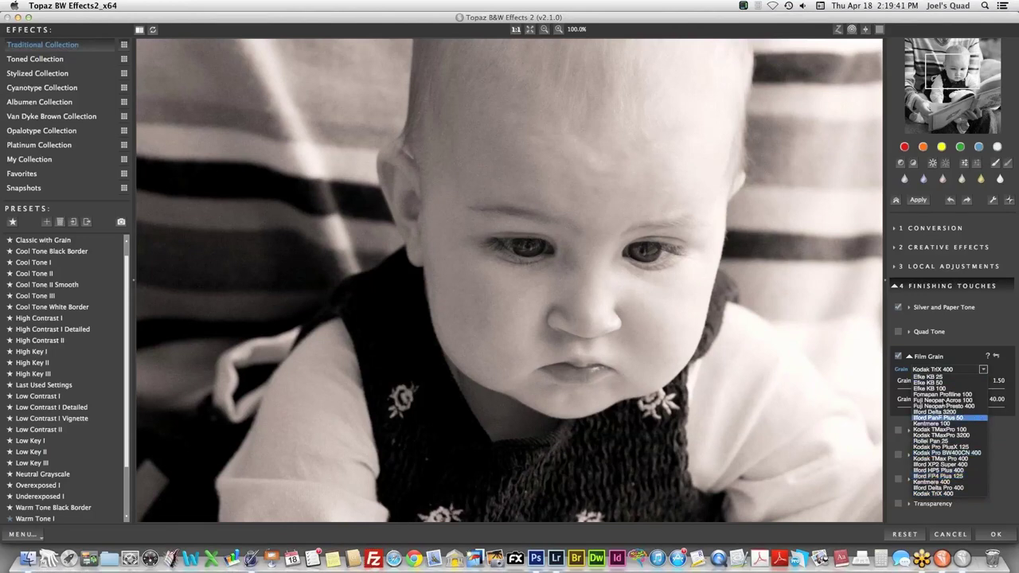
left_click(948, 367)
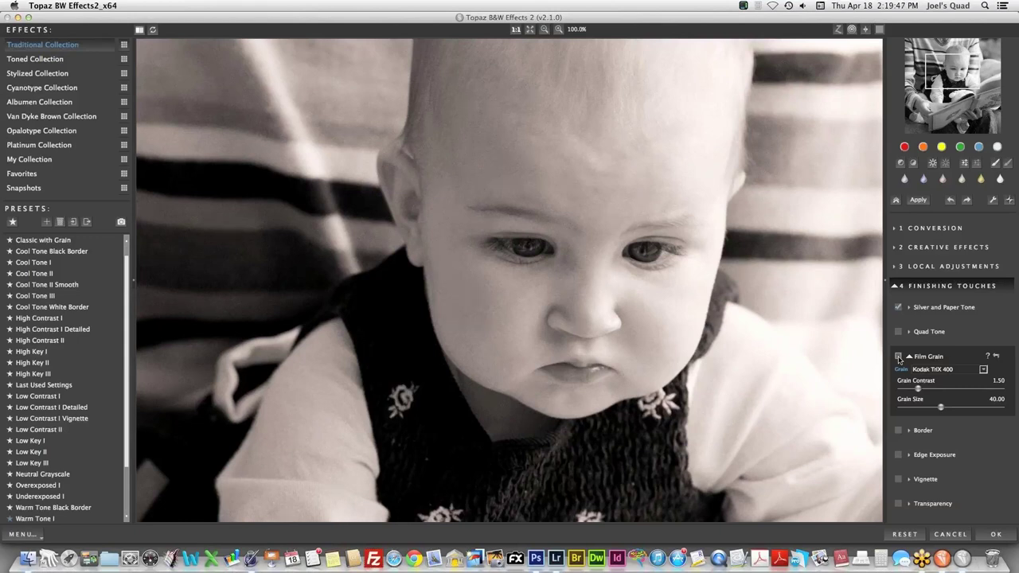
left_click(899, 357)
left_click(899, 357)
left_click(529, 30)
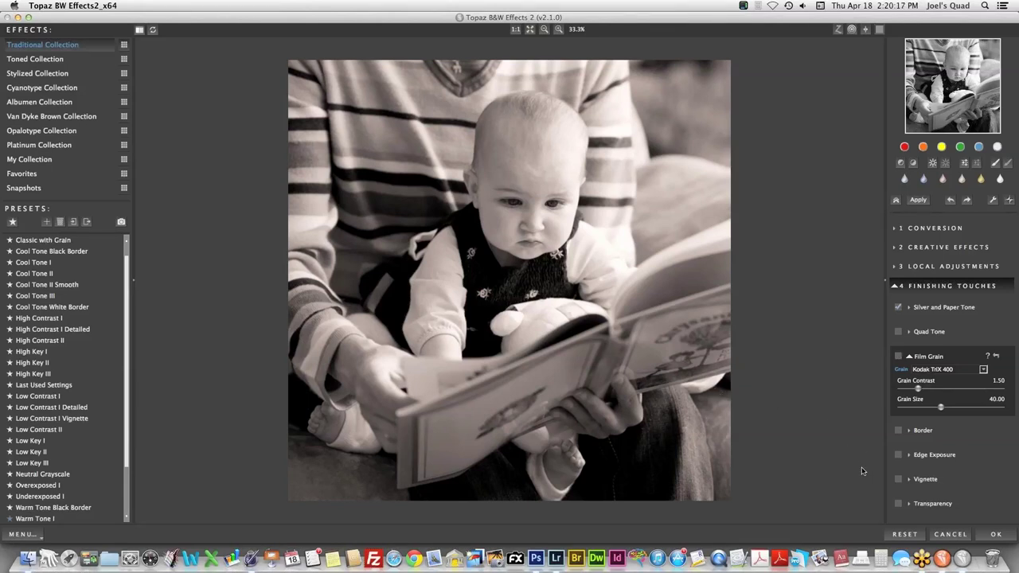
- Switch on the vignette and set its strength to -0.23 and size 0.66
left_click(908, 480)
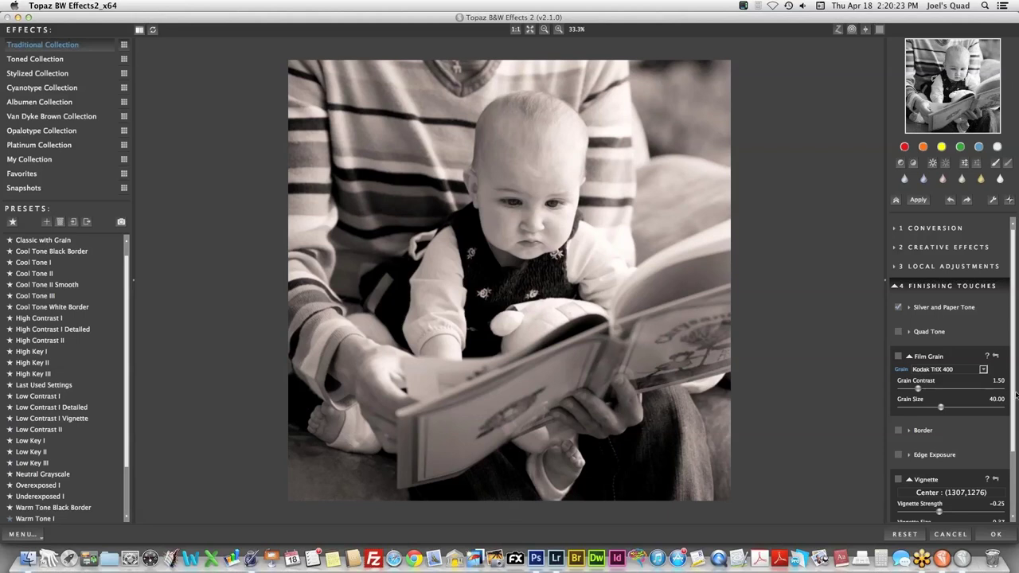
scroll(1014, 414, "down", 1)
scroll(1014, 414, "down", 4)
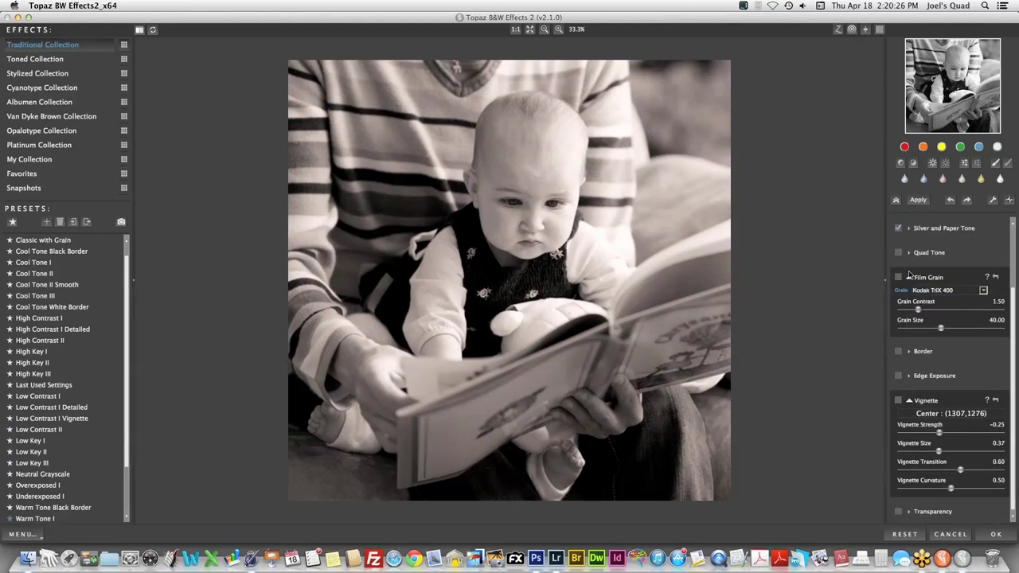
left_click(910, 278)
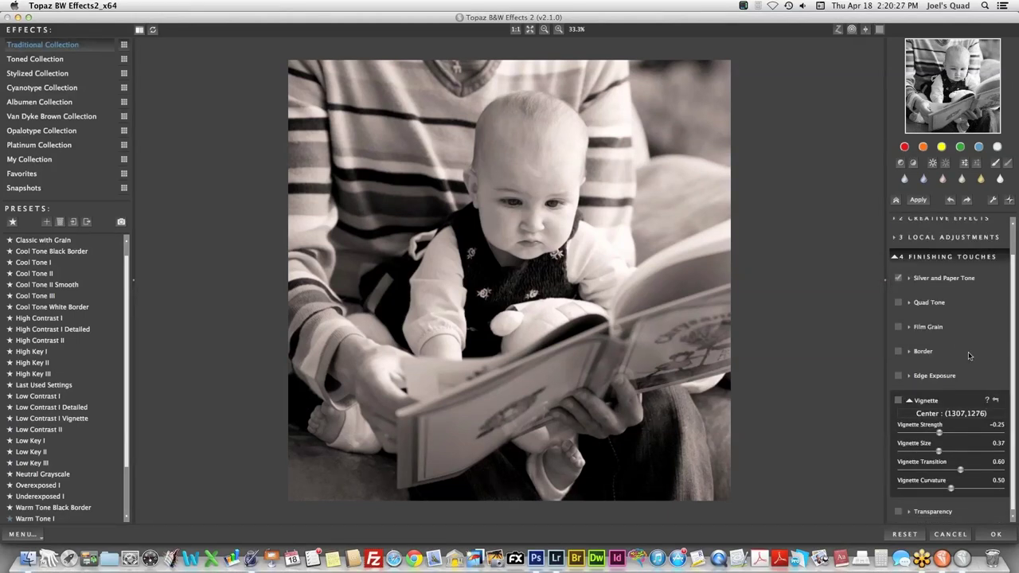
left_click(899, 402)
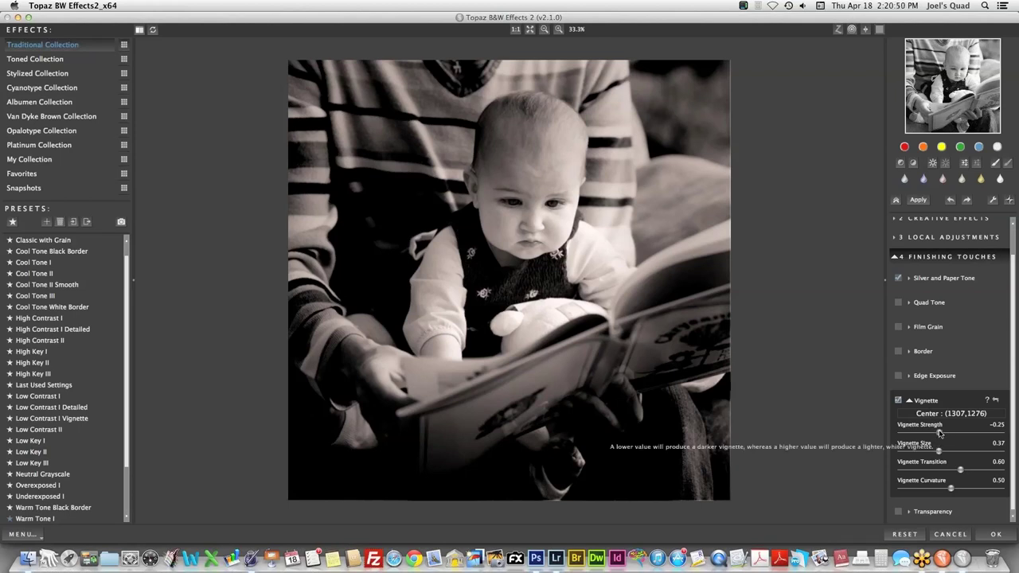
mouse_move(939, 432)
left_mouse_down()
mouse_move(912, 432)
mouse_move(986, 436)
mouse_move(922, 434)
mouse_move(934, 452)
mouse_move(965, 451)
mouse_move(928, 432)
mouse_move(936, 432)
left_mouse_up()
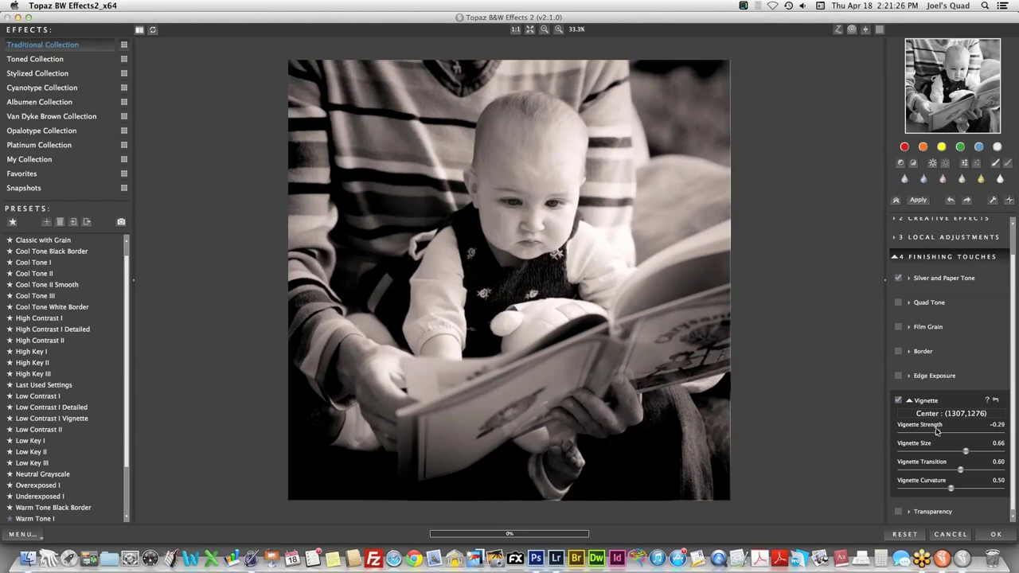
left_click_drag(936, 431, 939, 431)
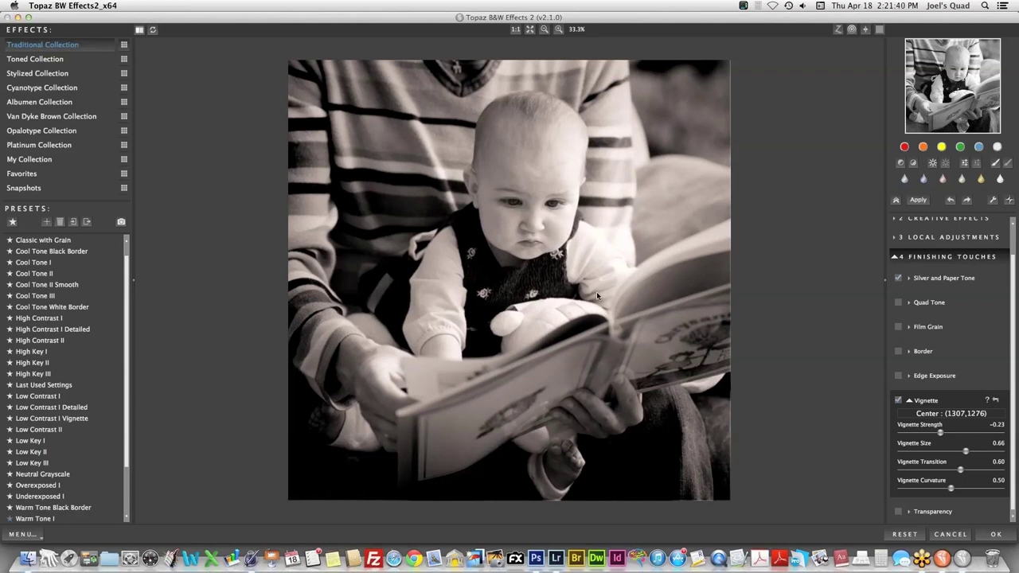
- Enable the border and keep Solid White as its type at size 0.25
left_click(908, 352)
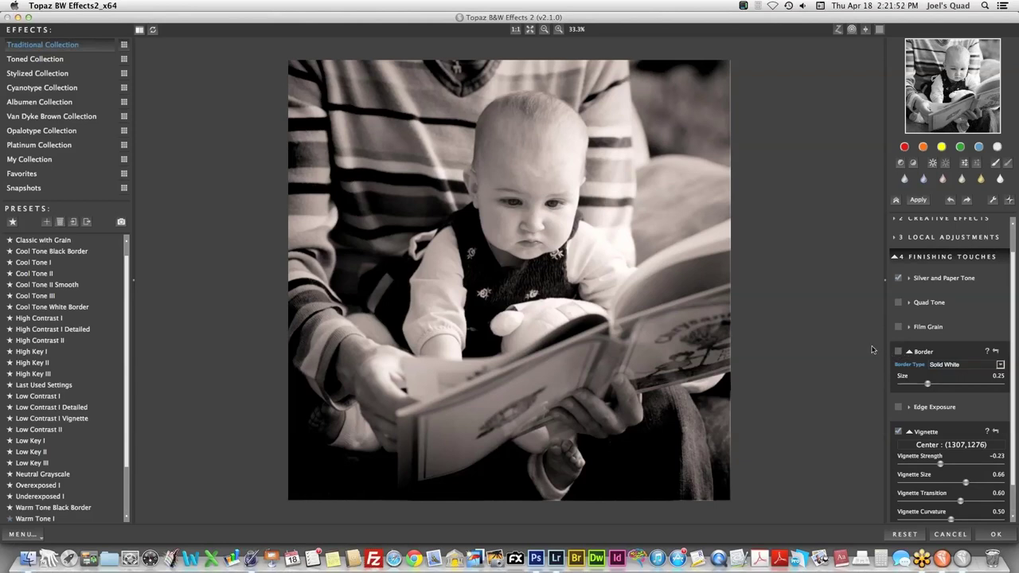
left_click(1000, 365)
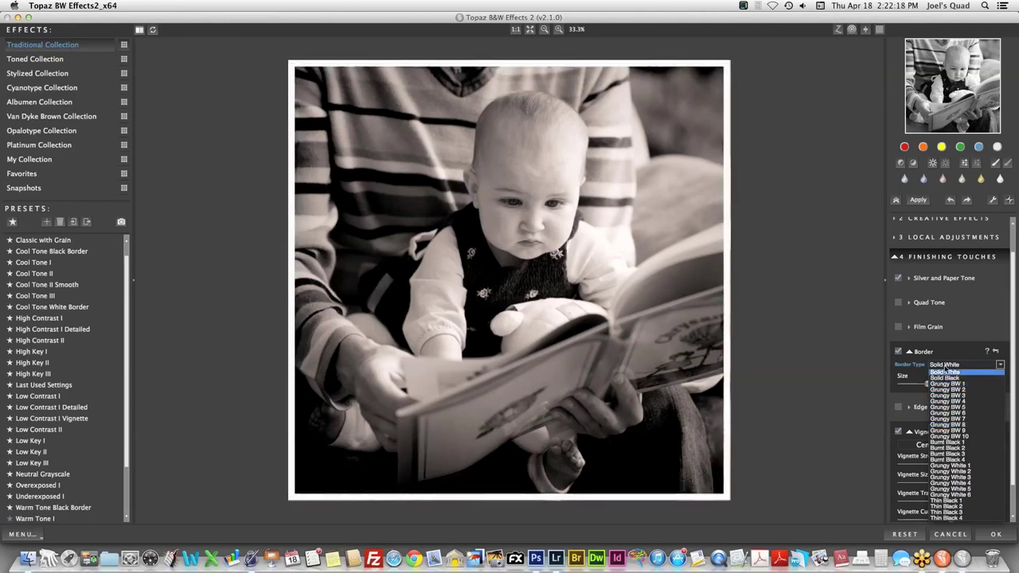
left_click(945, 371)
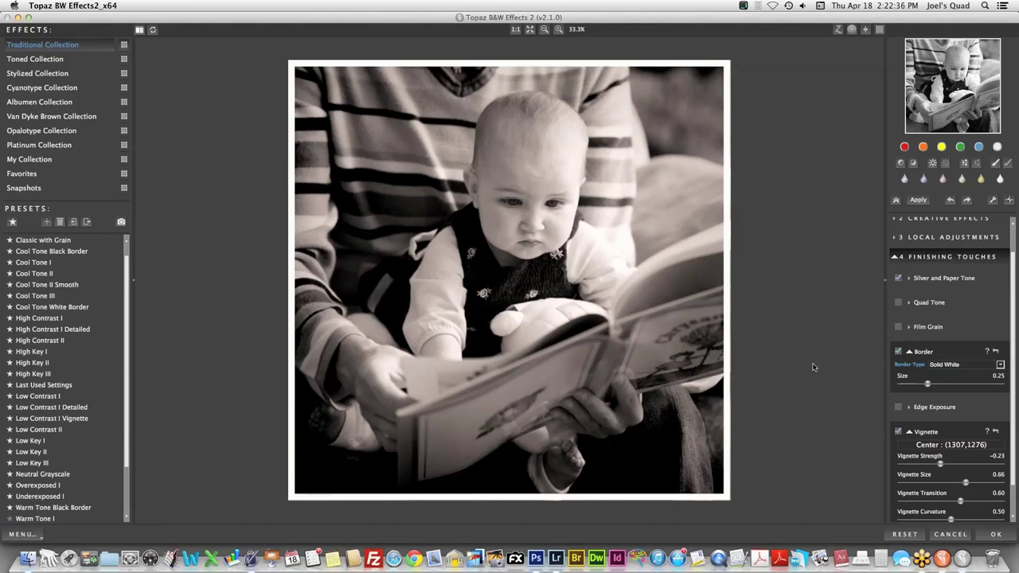
left_click(998, 534)
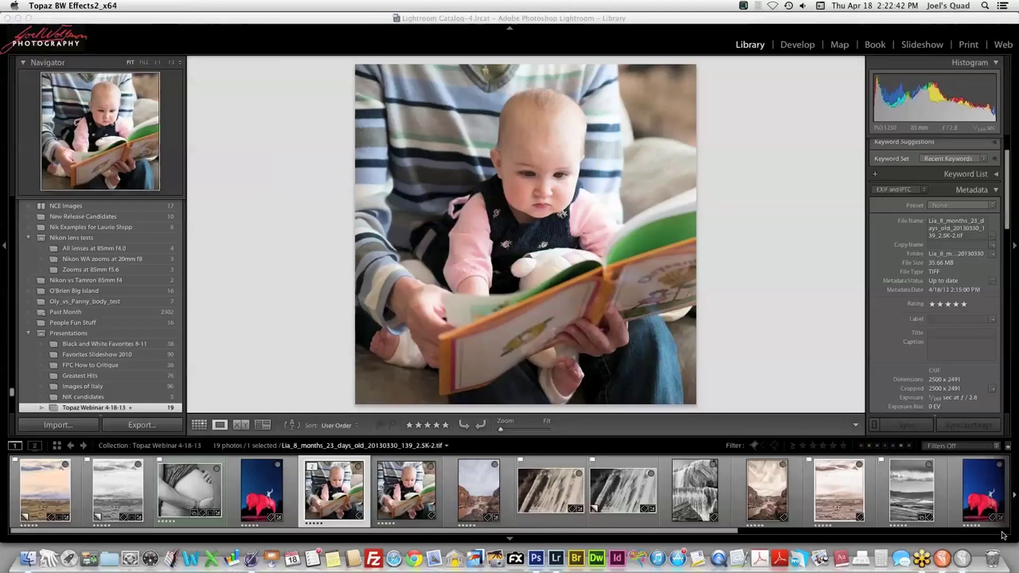
left_click(400, 487)
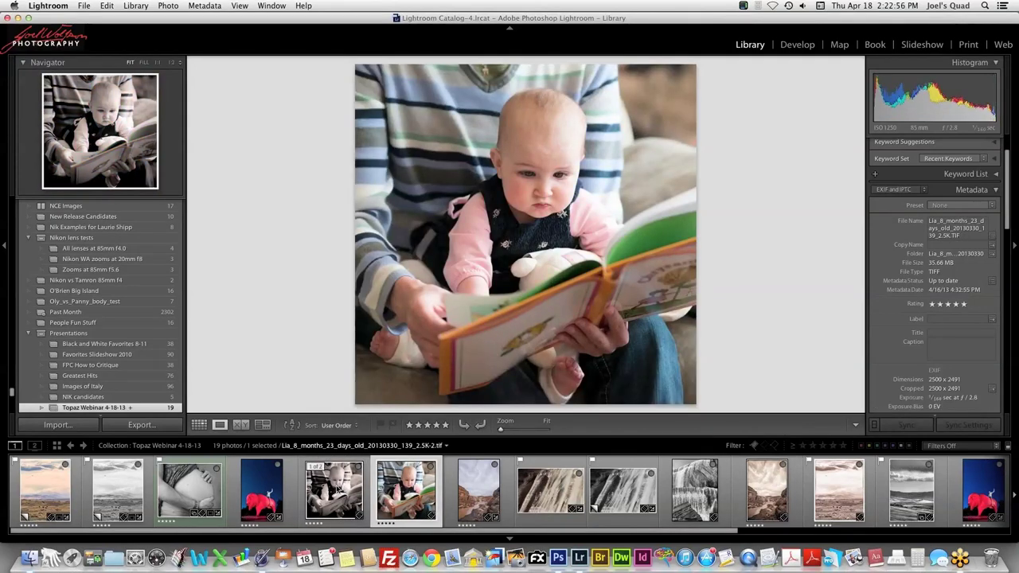
left_click(337, 489, "shift")
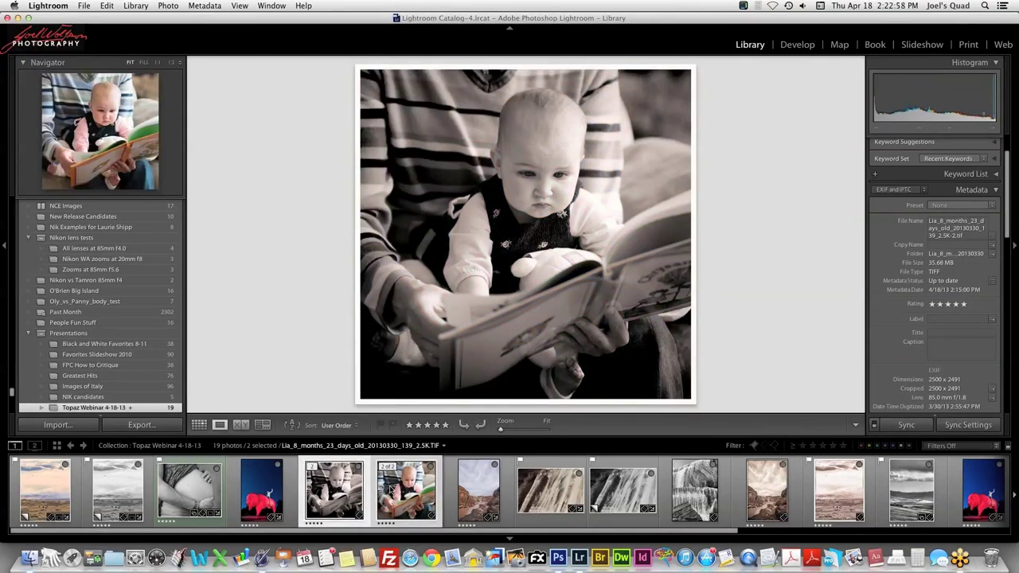
key("c")
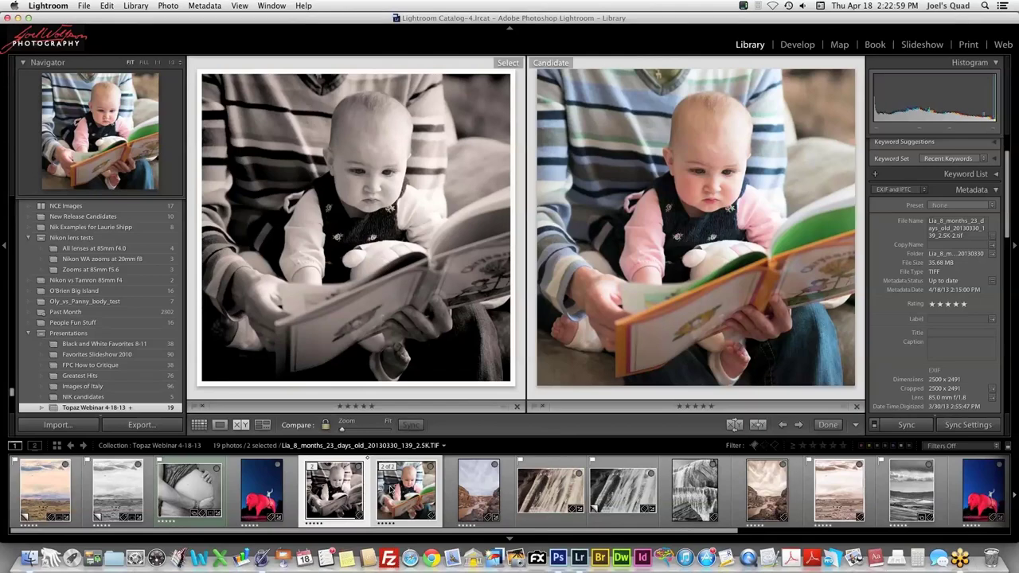
key("shift+Tab")
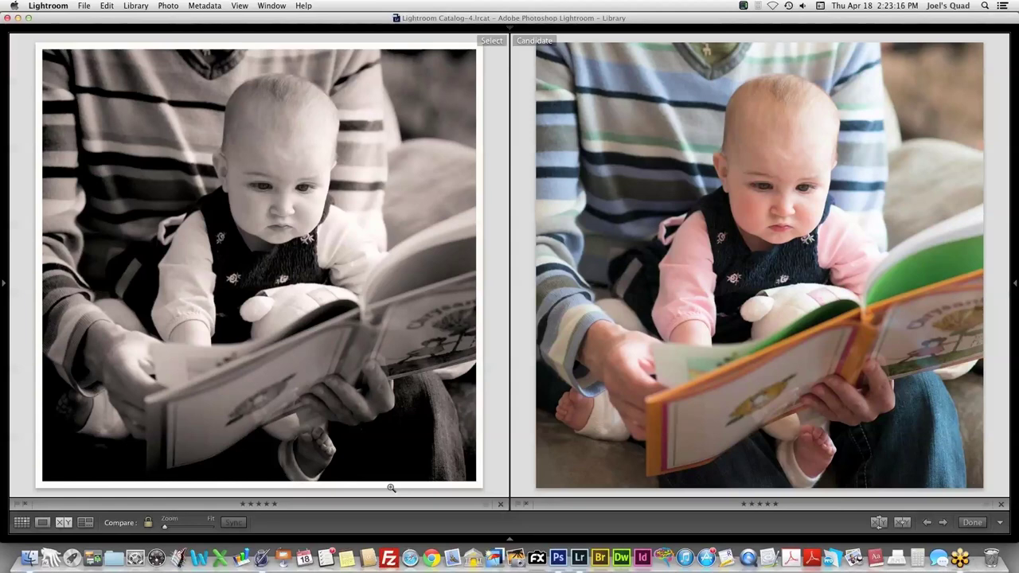
key("e")
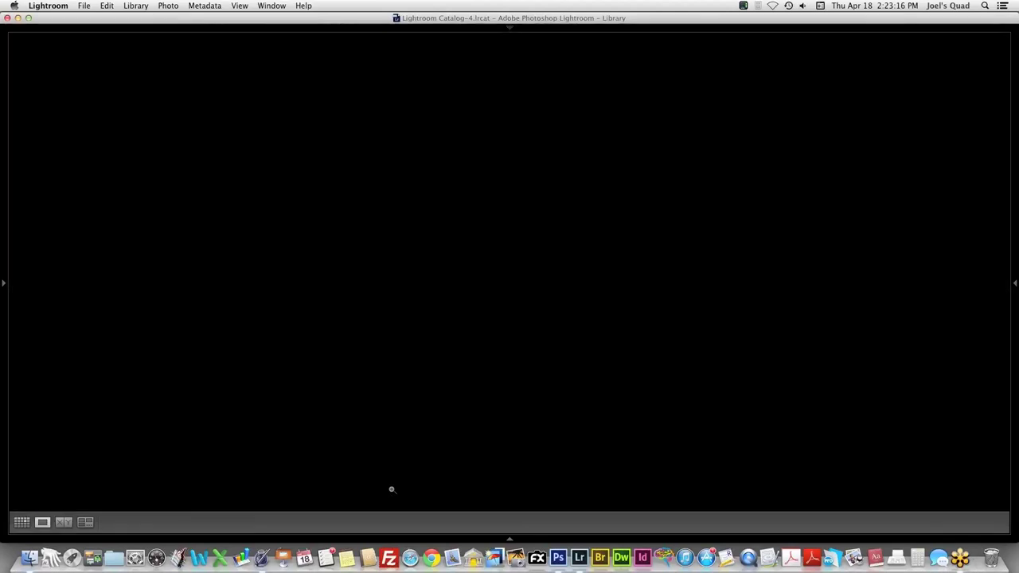
key("F7")
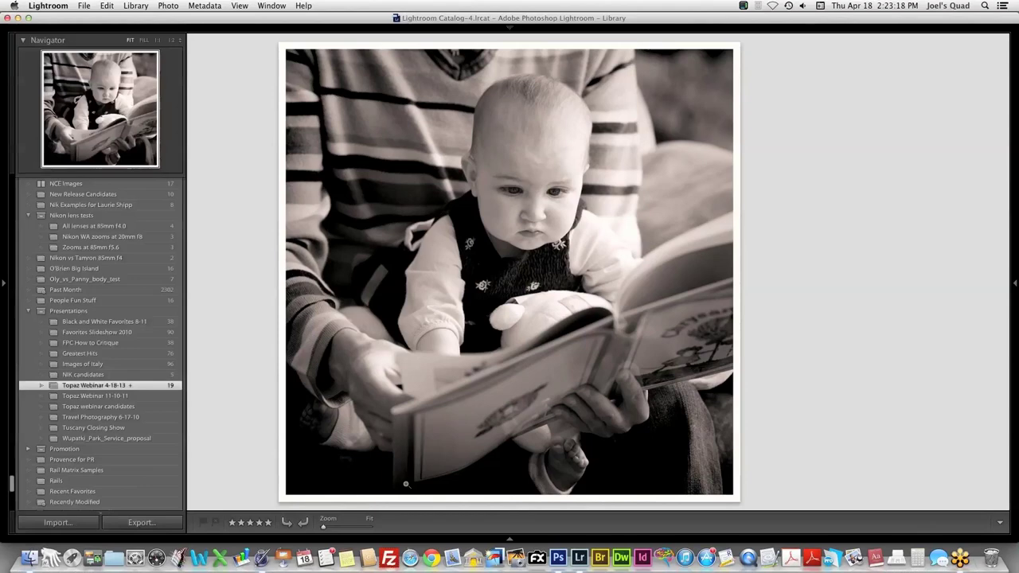
key("shift+Tab")
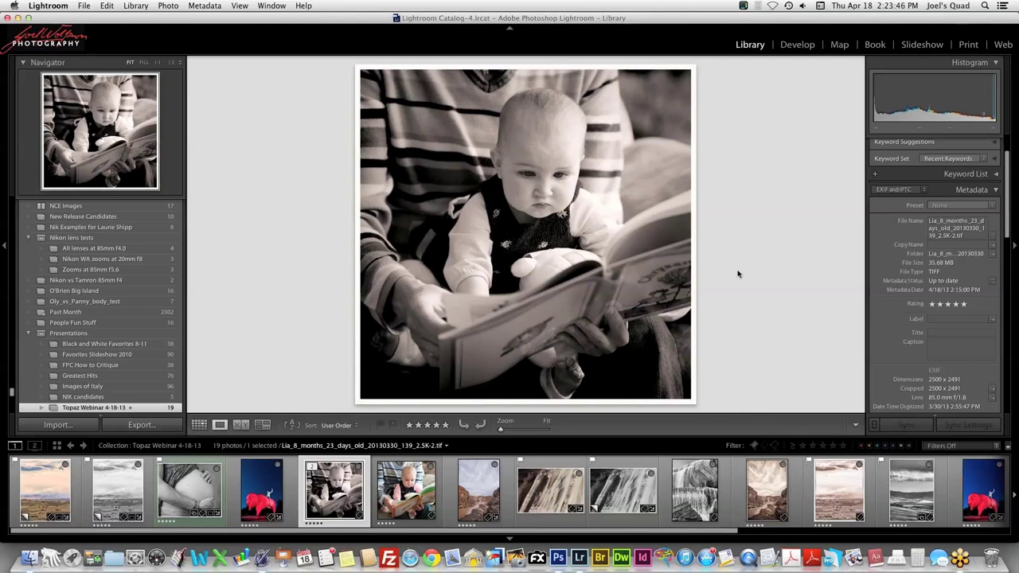
- Show the buffalo thumbnail in the main view, then hide the side panels and filmstrip
left_click(258, 497)
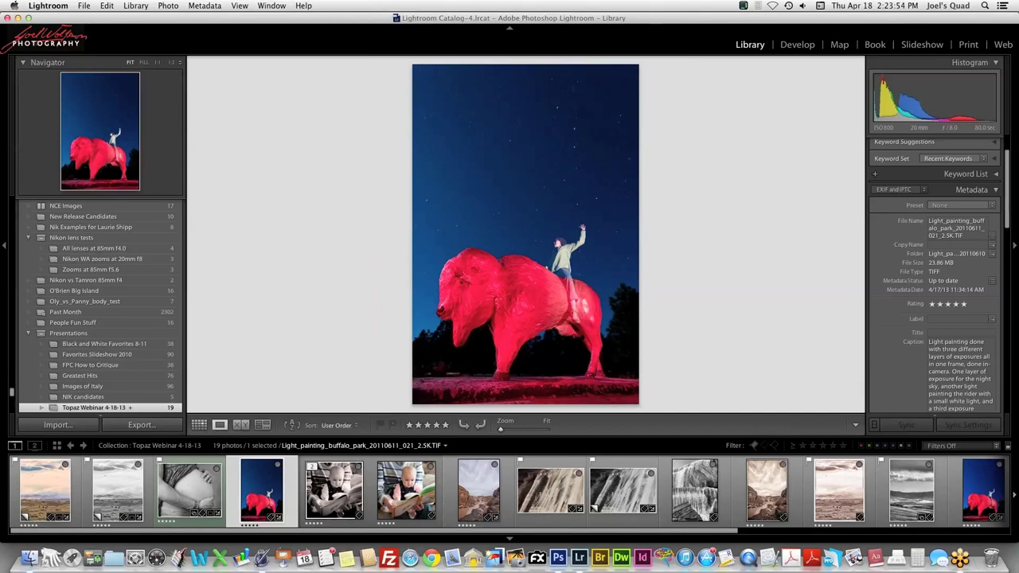
key("F7")
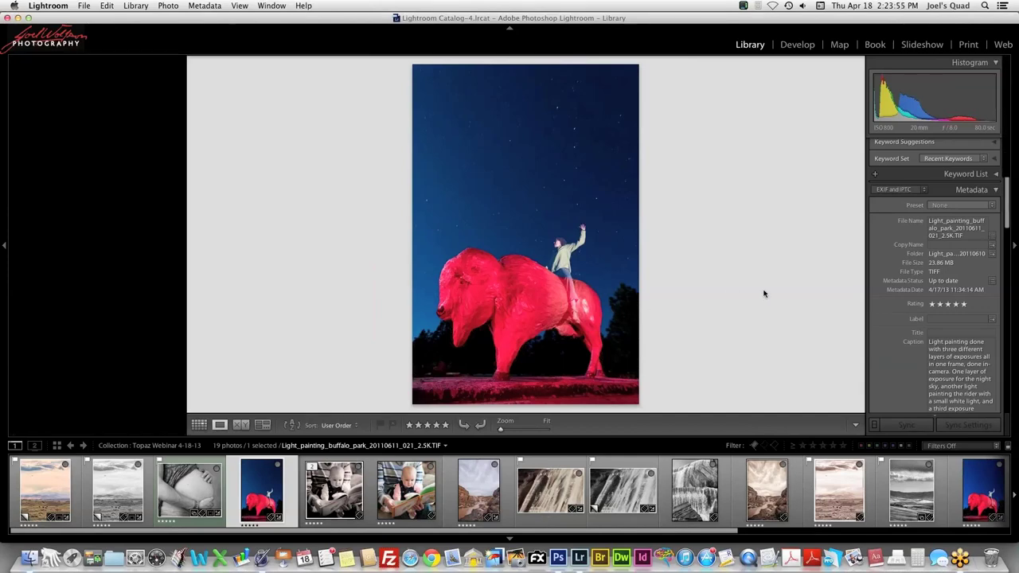
key("shift+Tab")
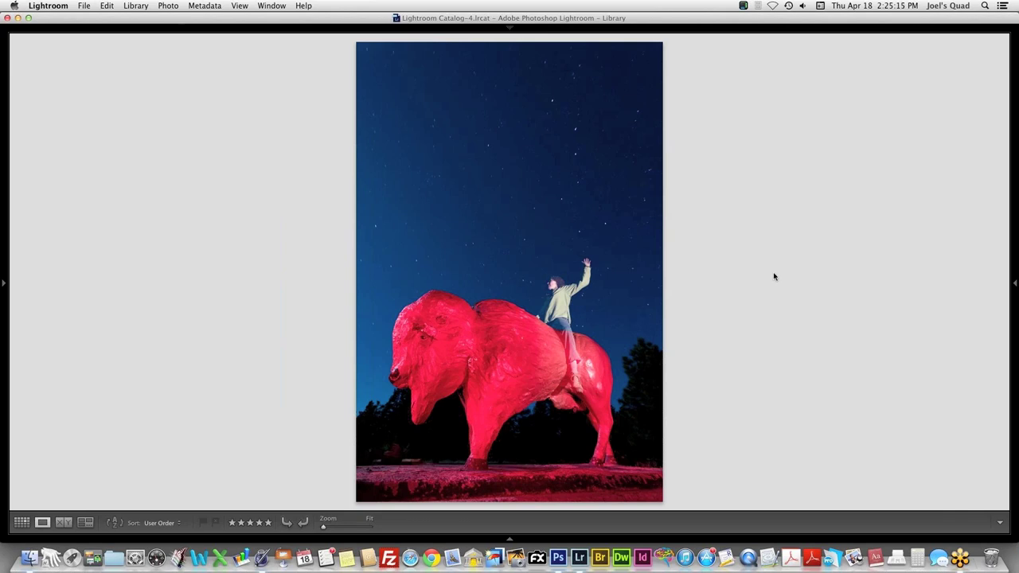
- Restore the side panels, module picker and filmstrip around the buffalo photo
key("shift+Tab")
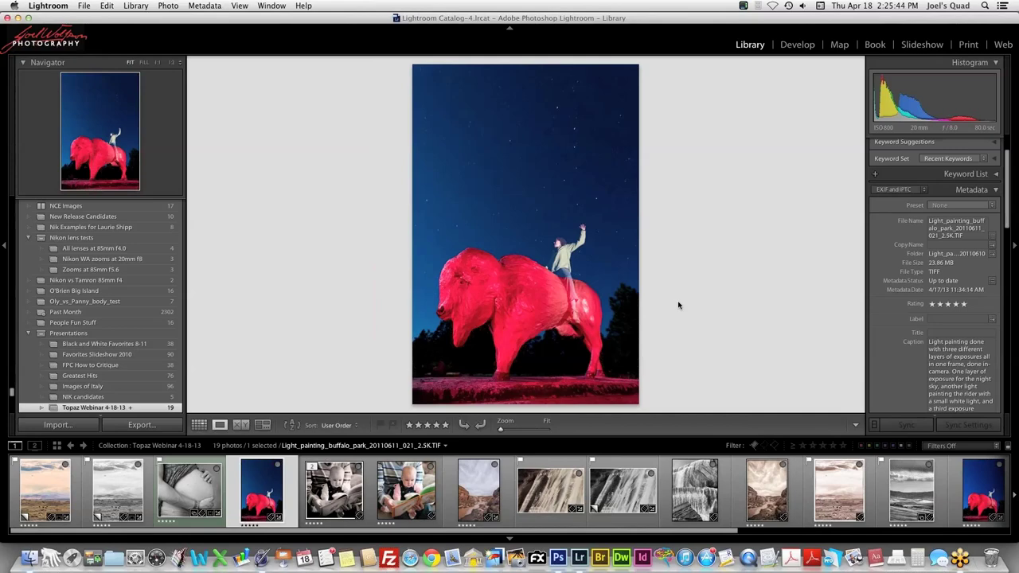
- Open a copy of the buffalo photo with Lightroom adjustments in Photoshop CS6
right_click(547, 217)
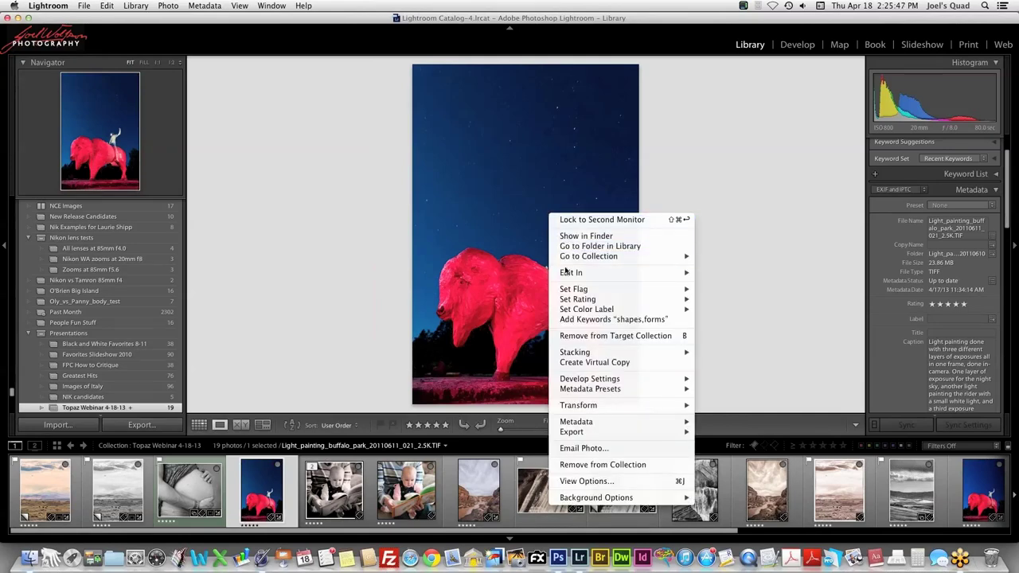
mouse_move(655, 273)
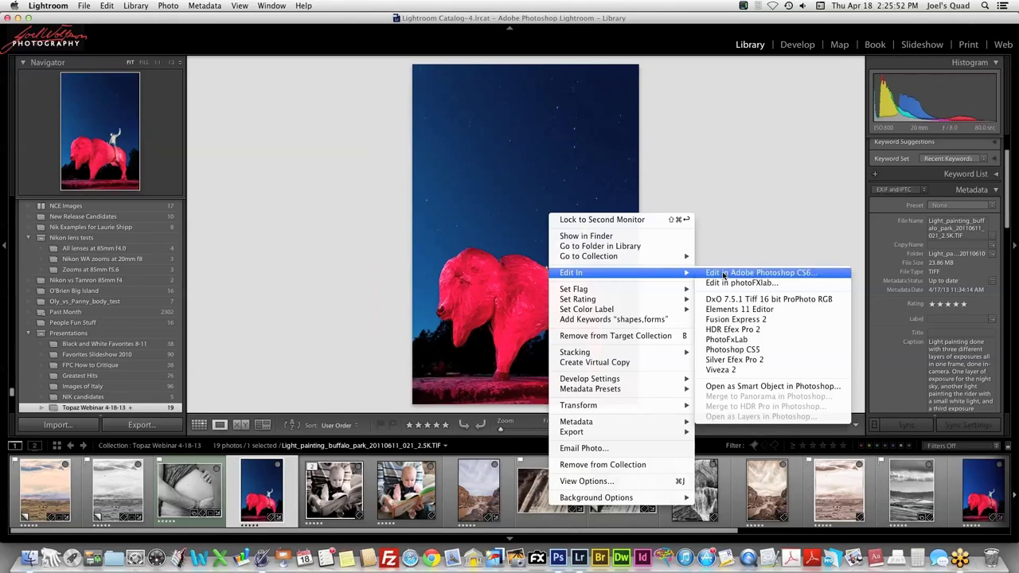
left_click(724, 274)
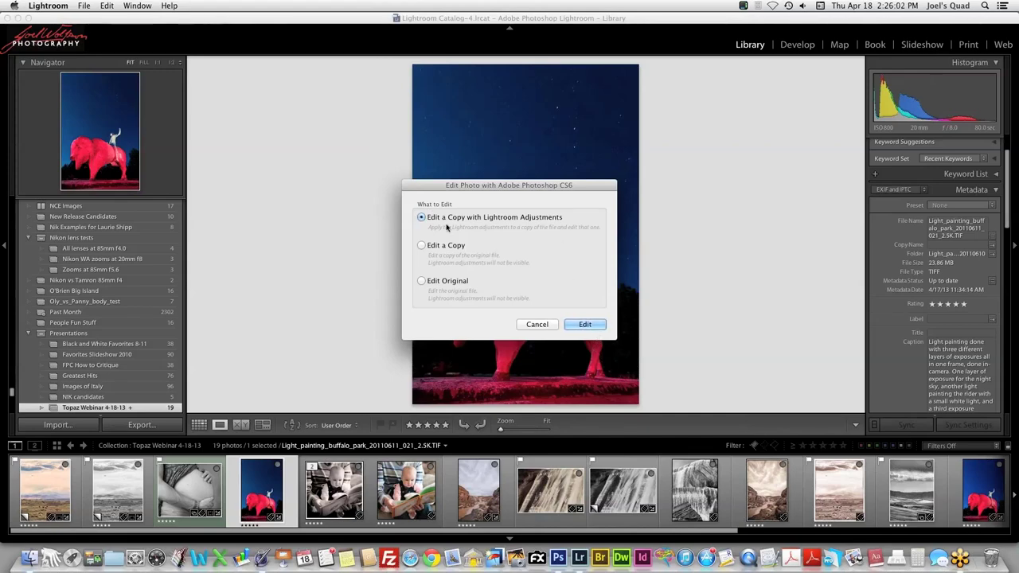
left_click(572, 324)
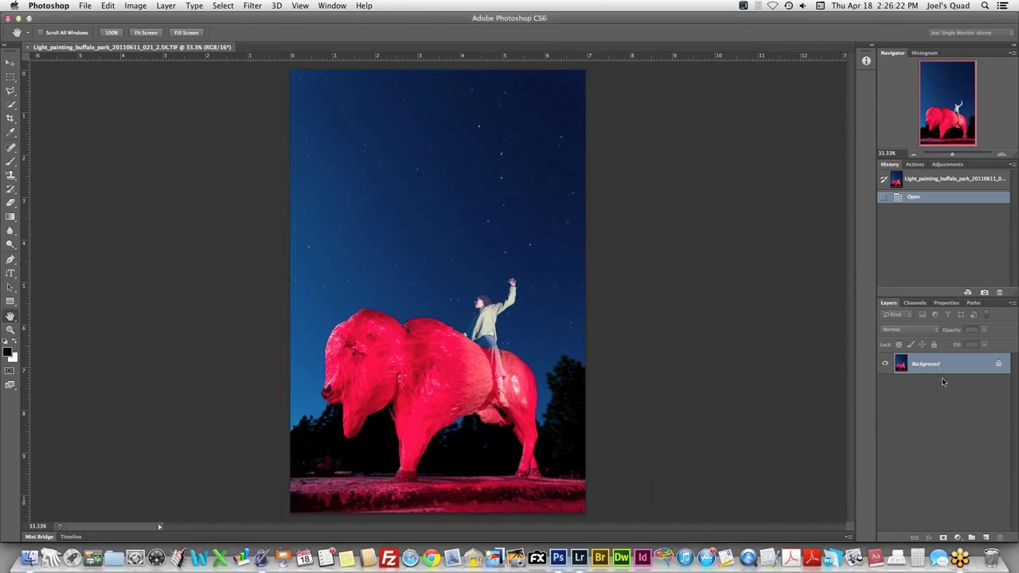
- Duplicate the Background layer into a Background copy layer above it
mouse_move(934, 362)
left_mouse_down()
mouse_move(963, 387)
mouse_move(976, 503)
mouse_move(971, 450)
mouse_move(943, 378)
left_mouse_up()
left_click_drag(943, 366, 947, 406)
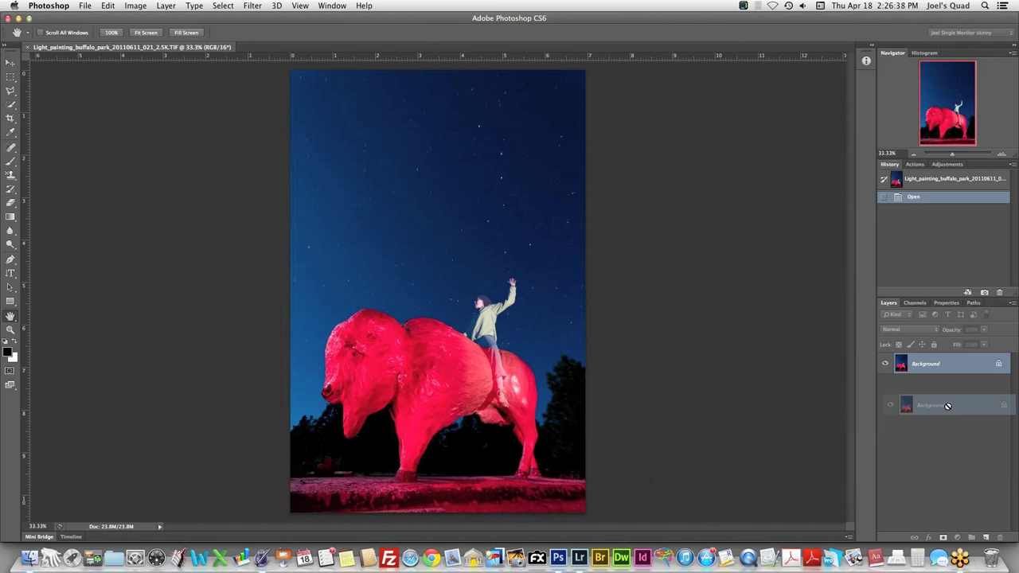
left_click_drag(947, 406, 986, 537)
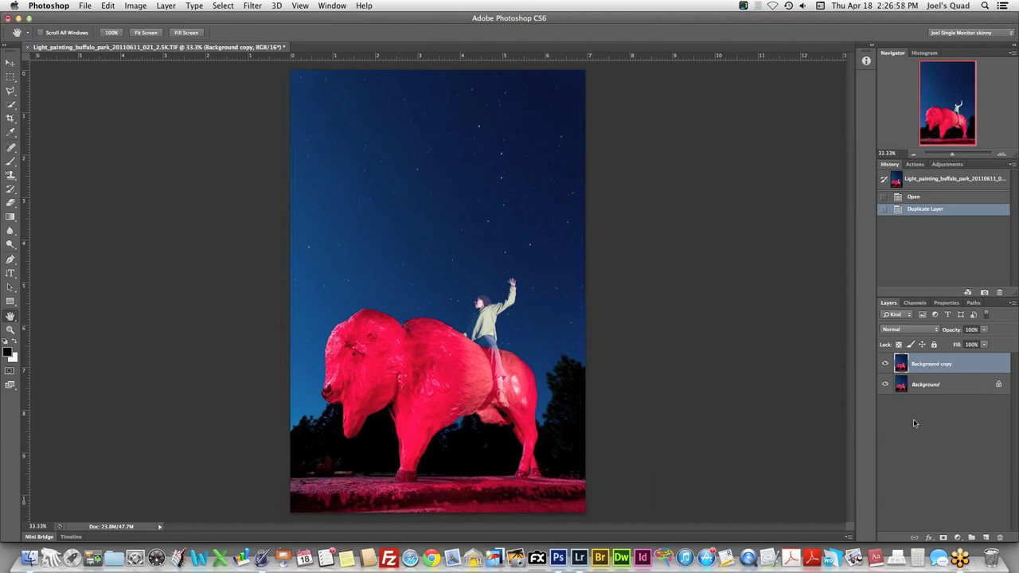
- Rename the Background copy layer to 'Detail 3 Sky'
double_click(928, 366)
type("B")
type("etail")
type(" 1")
type(".5s")
type("o")
type("y")
key("Return")
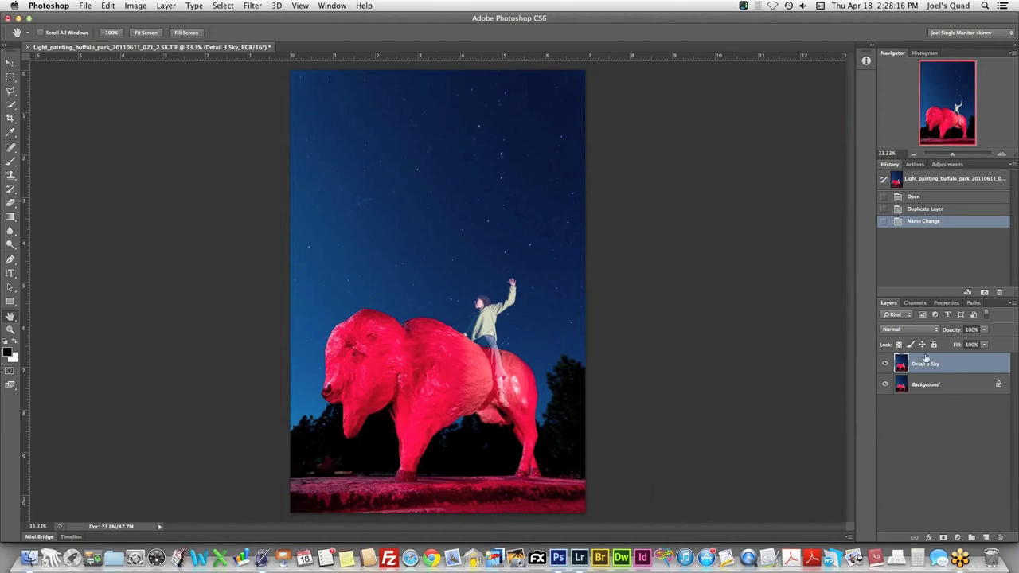
- Go to the Filter menu's Topaz Labs submenu
left_click(257, 8)
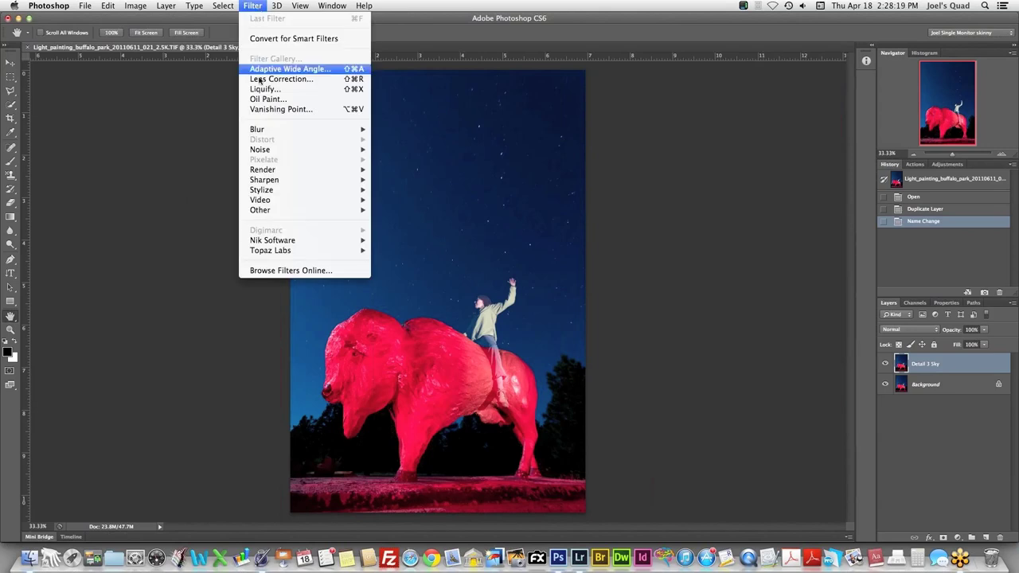
mouse_move(278, 254)
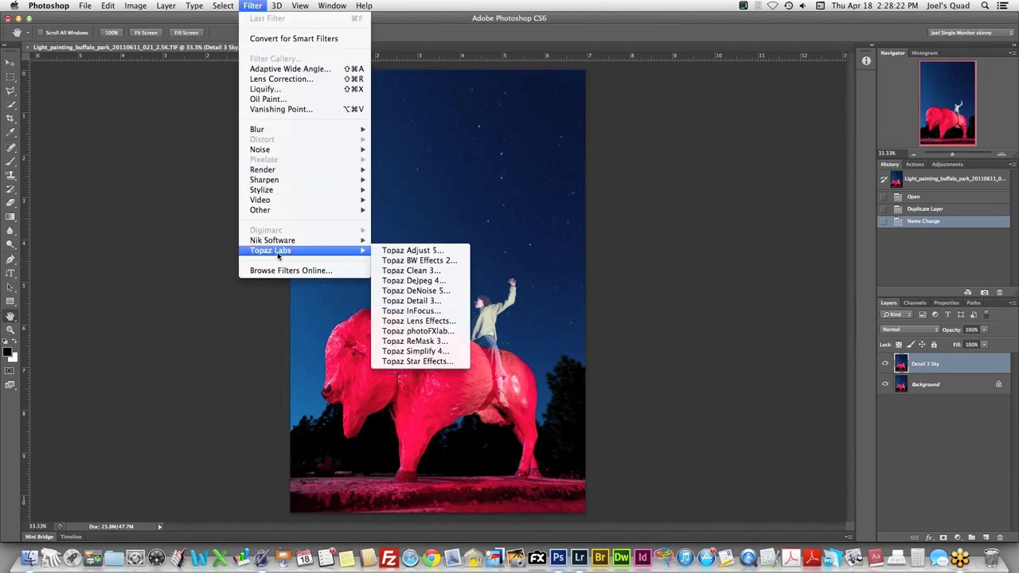
- Launch Topaz Detail 3 on the layer and raise the photo's Exposure to 0.30
left_click(407, 301)
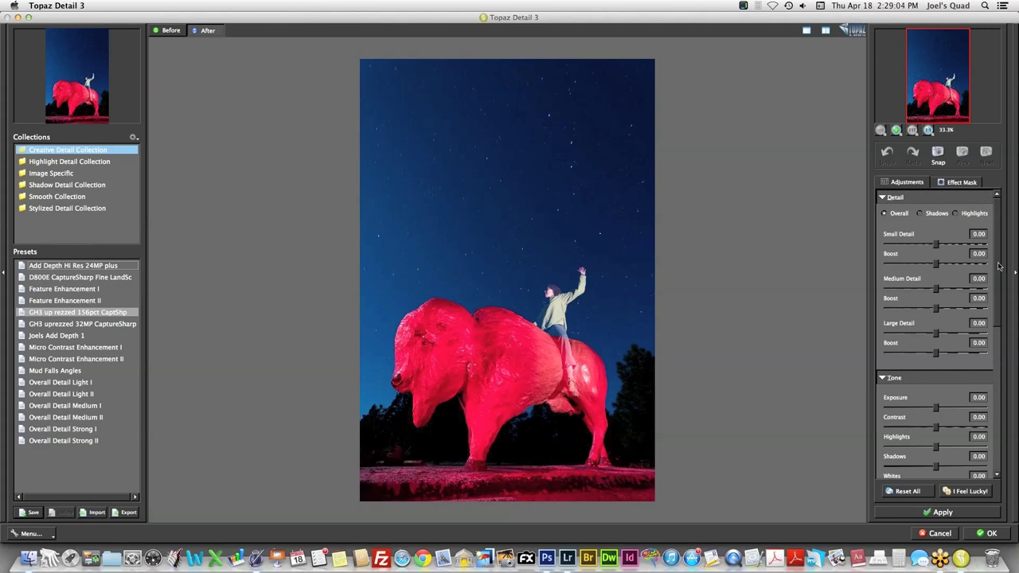
left_click_drag(998, 266, 992, 351)
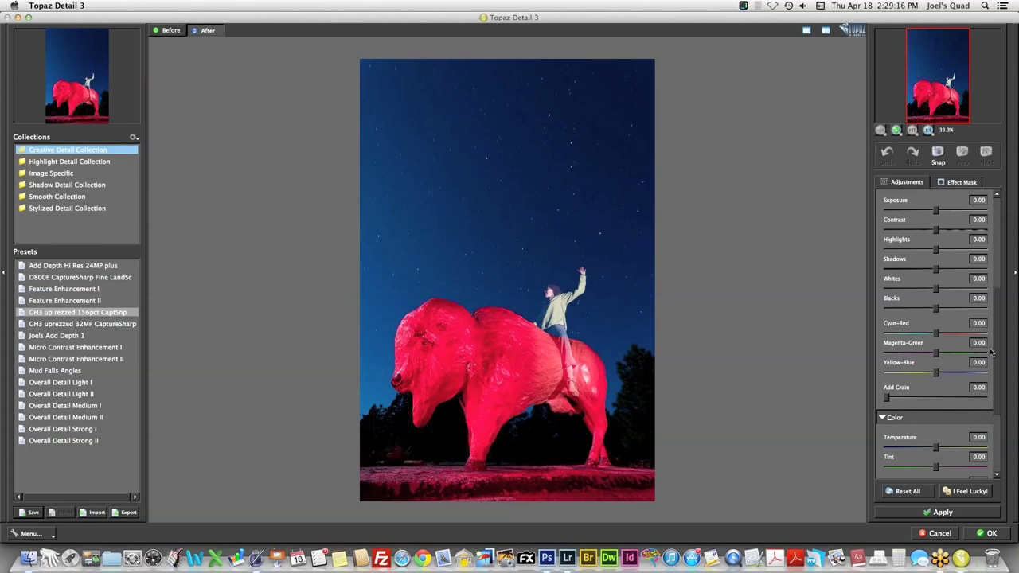
left_click_drag(995, 355, 996, 370)
scroll(994, 371, "down", 1)
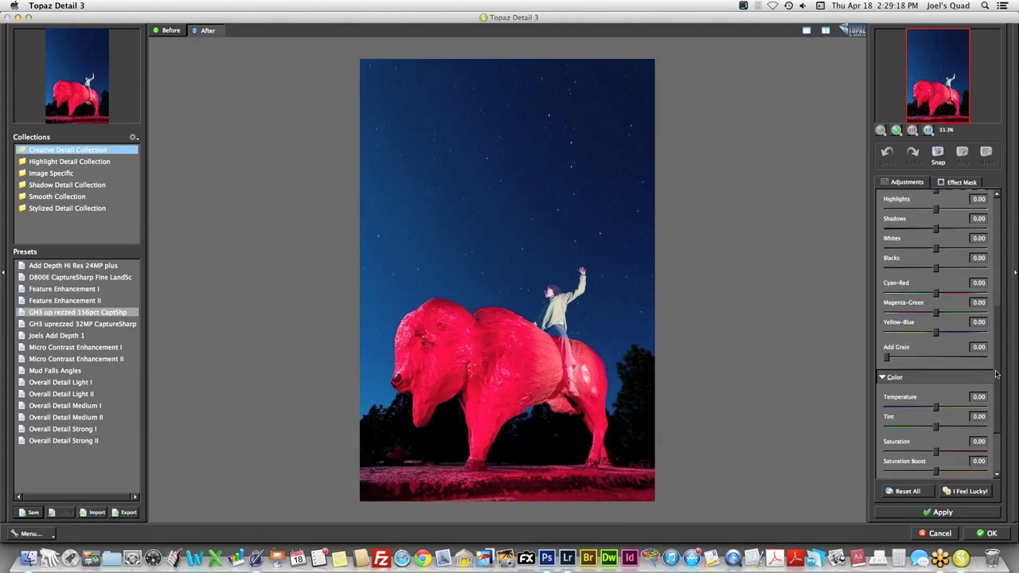
left_click_drag(935, 448, 955, 451)
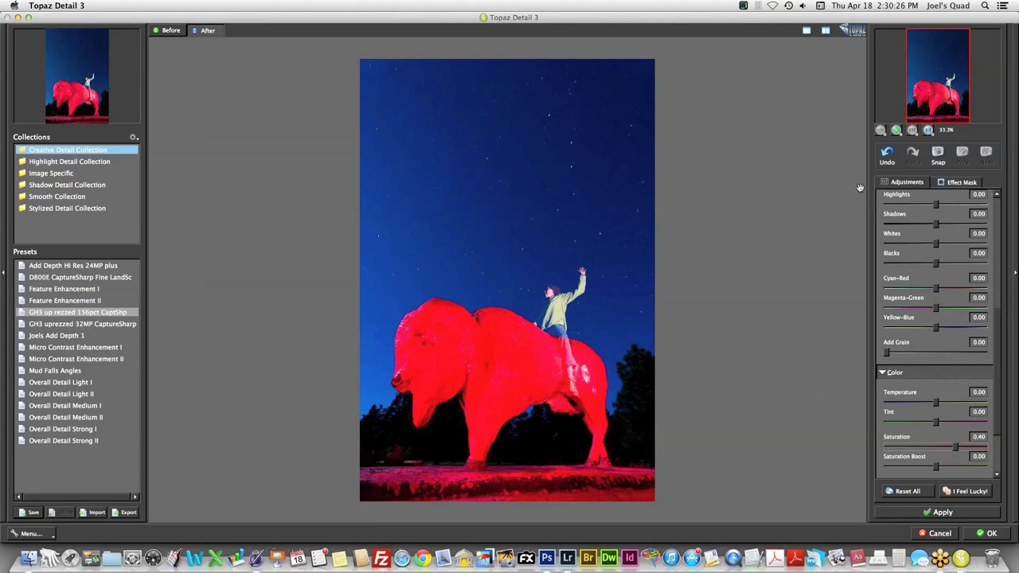
scroll(949, 253, "up", 3)
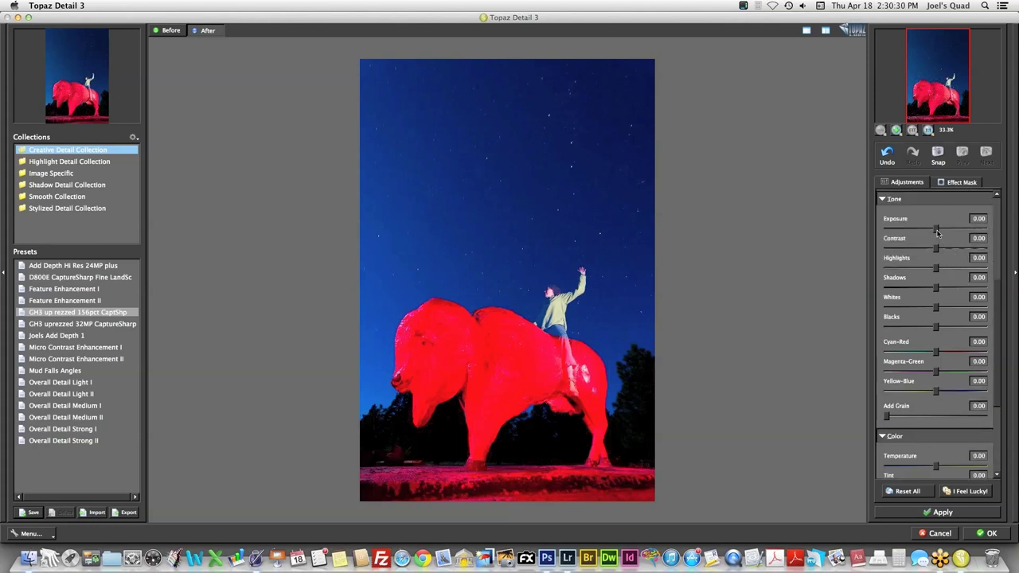
left_click_drag(937, 232, 950, 231)
- Invert the Effect Mask to solid black, hiding the Exposure boost everywhere
left_click(955, 185)
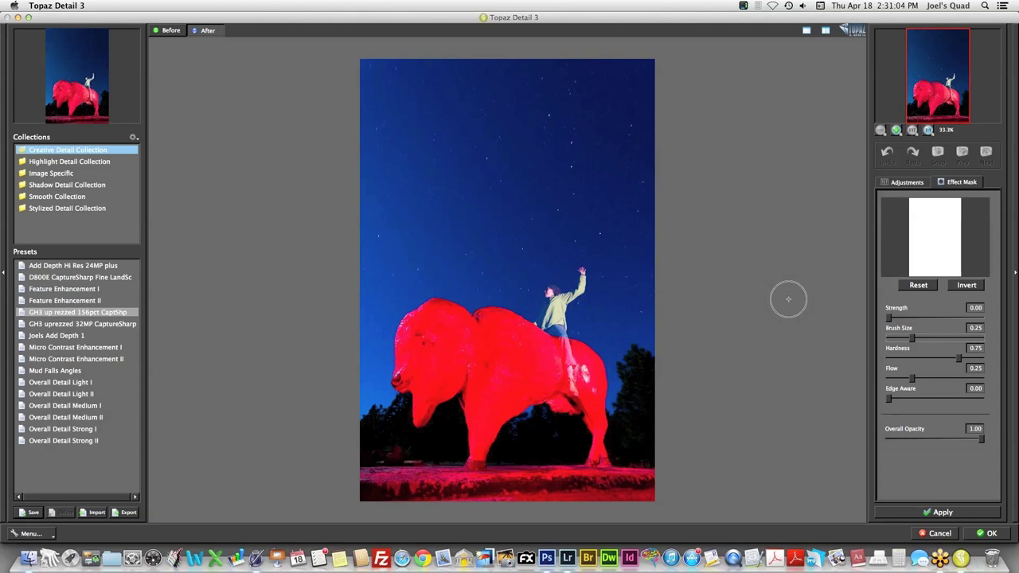
left_click(967, 286)
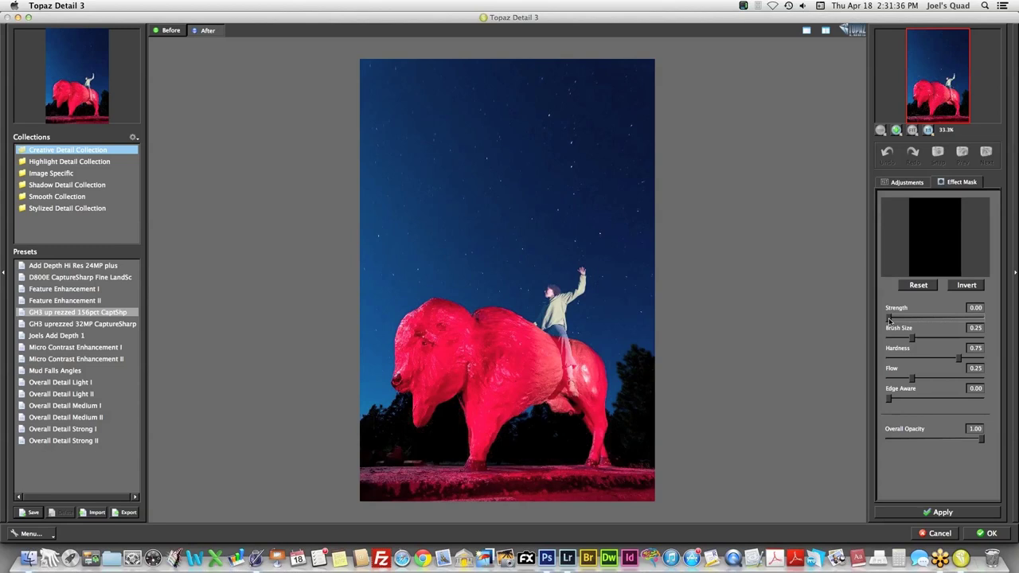
- Set the effect-mask brush to Strength 1.00, Size 0.45, Hardness 0.85, Flow 1.00, Edge Aware 1.00
left_click_drag(889, 320, 986, 317)
left_click_drag(912, 340, 931, 338)
left_click_drag(957, 358, 969, 358)
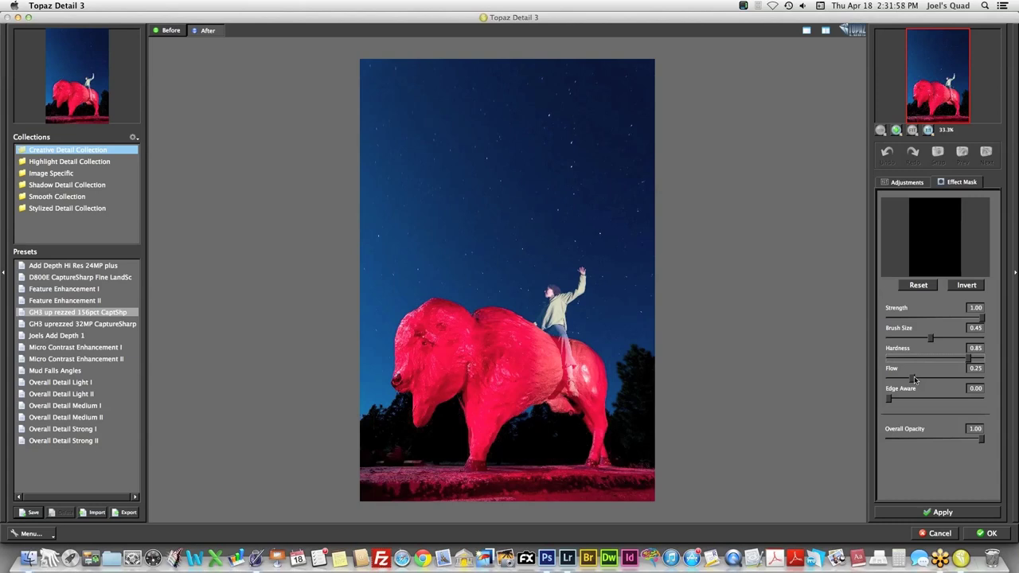
left_click_drag(914, 379, 1001, 387)
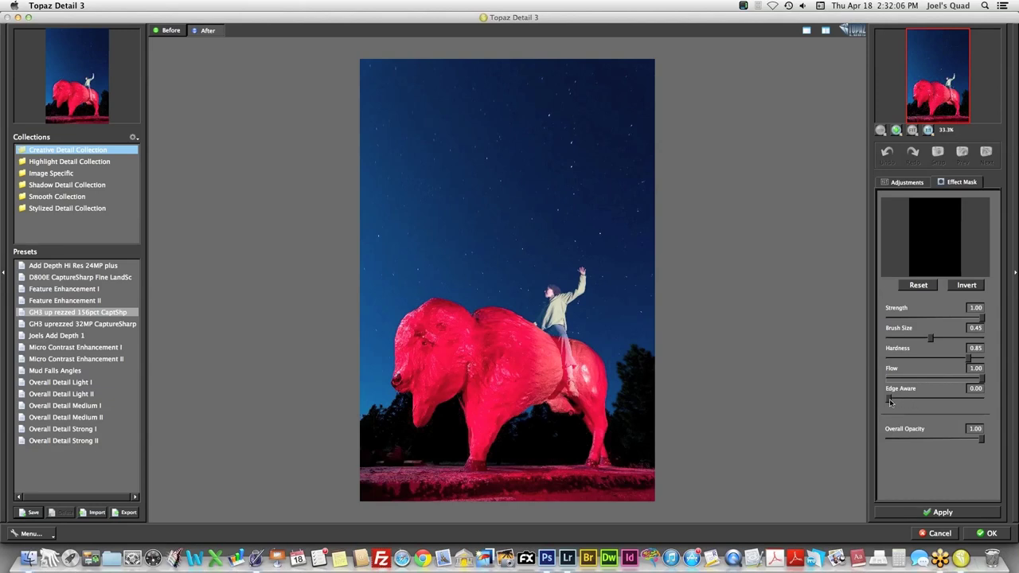
left_click_drag(890, 402, 986, 398)
- Paint the detail effect into the upper sky and the sky left and right of the bison and rider
mouse_move(454, 113)
left_mouse_down()
mouse_move(359, 84)
mouse_move(642, 97)
mouse_move(493, 81)
mouse_move(658, 131)
mouse_move(345, 144)
mouse_move(658, 196)
mouse_move(493, 184)
mouse_move(338, 199)
mouse_move(516, 224)
mouse_move(600, 220)
mouse_move(356, 230)
mouse_move(420, 233)
left_mouse_up()
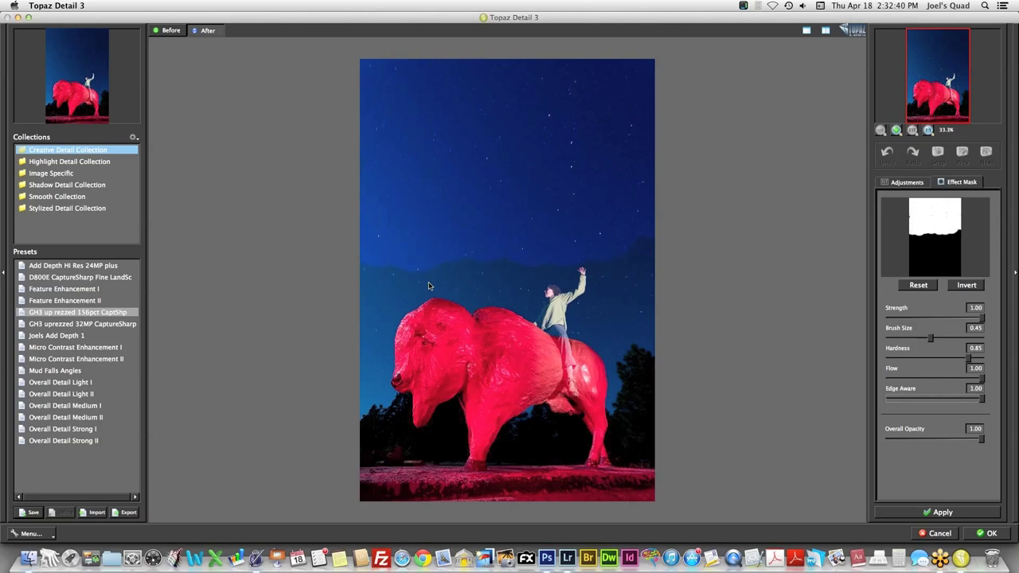
mouse_move(428, 287)
left_mouse_down()
mouse_move(404, 283)
mouse_move(383, 306)
mouse_move(387, 288)
mouse_move(371, 377)
left_mouse_up()
left_click_drag(482, 277, 482, 285)
left_click(928, 130)
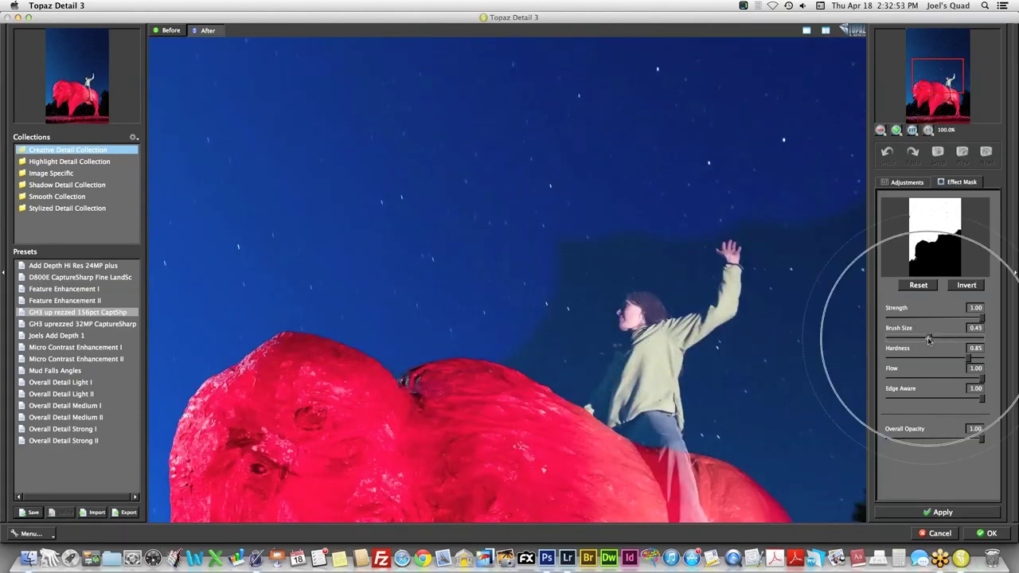
- Shrink the mask brush to 0.08 and paint sky edges tightly around the rider and bison
left_click_drag(928, 339, 912, 341)
mouse_move(595, 270)
left_mouse_down()
mouse_move(602, 242)
mouse_move(561, 297)
mouse_move(561, 353)
mouse_move(541, 329)
mouse_move(555, 359)
mouse_move(577, 370)
mouse_move(557, 360)
mouse_move(636, 250)
mouse_move(685, 282)
mouse_move(703, 232)
mouse_move(748, 182)
mouse_move(831, 254)
mouse_move(854, 284)
mouse_move(829, 384)
mouse_move(779, 351)
mouse_move(724, 391)
mouse_move(751, 434)
mouse_move(757, 405)
mouse_move(740, 418)
mouse_move(751, 432)
mouse_move(814, 474)
mouse_move(804, 462)
left_mouse_up()
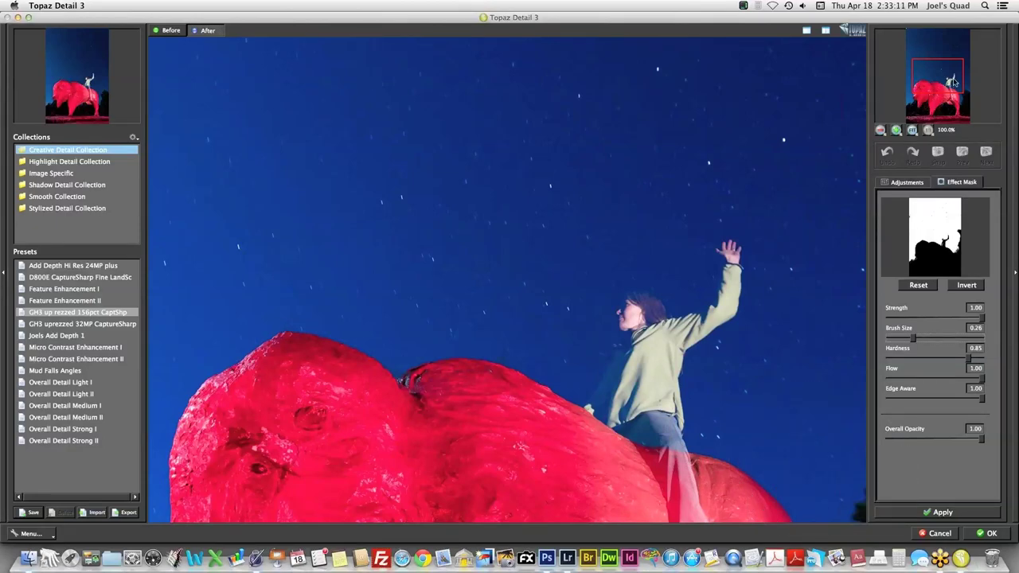
left_click_drag(954, 82, 964, 104)
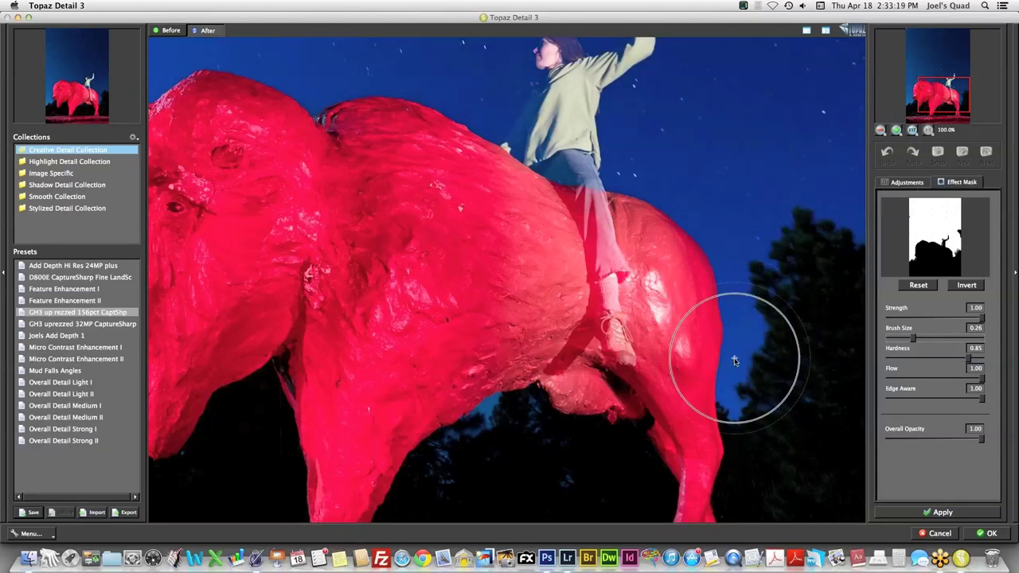
left_click_drag(912, 339, 895, 340)
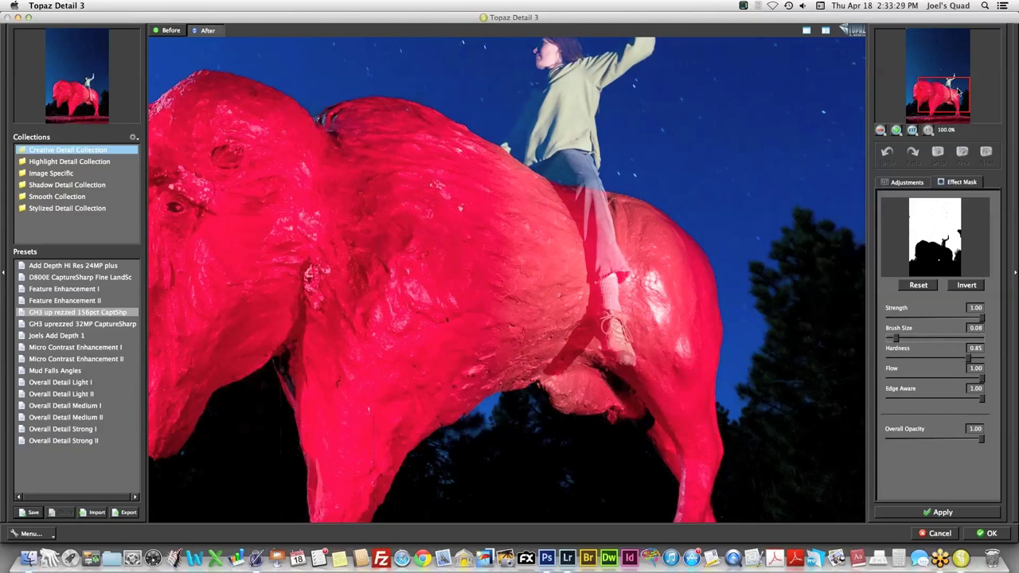
left_click_drag(959, 93, 967, 70)
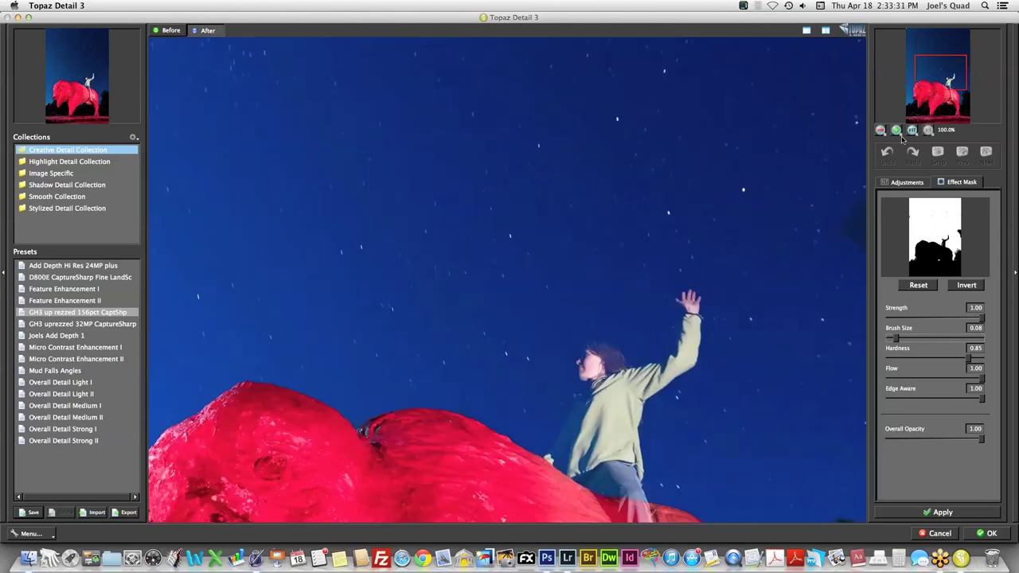
left_click(912, 129)
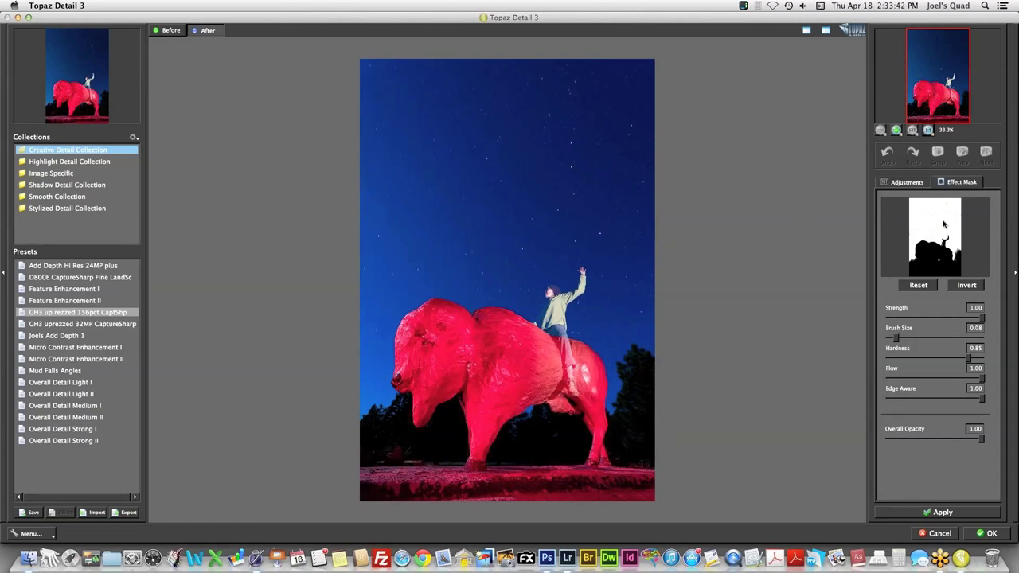
- Inspect the sky mask at 100% around the bison's head and rider, then preview the After result
left_click(928, 132)
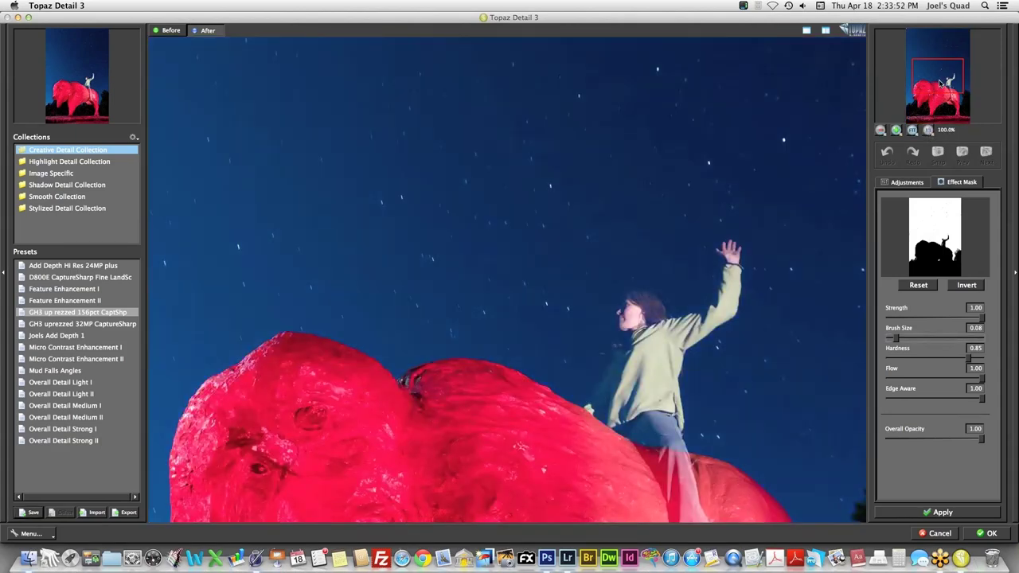
left_click_drag(940, 83, 935, 89)
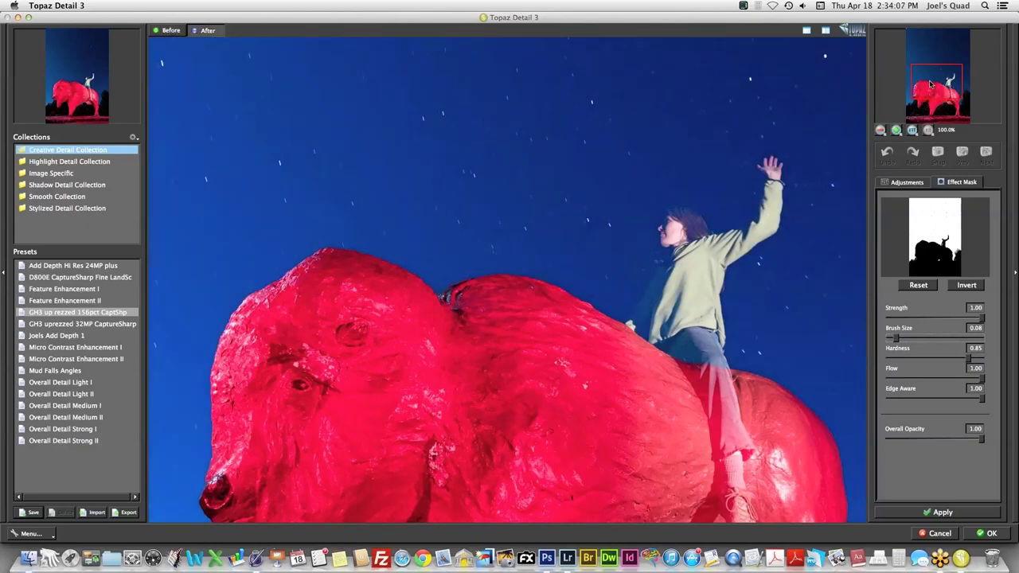
left_click_drag(930, 82, 904, 116)
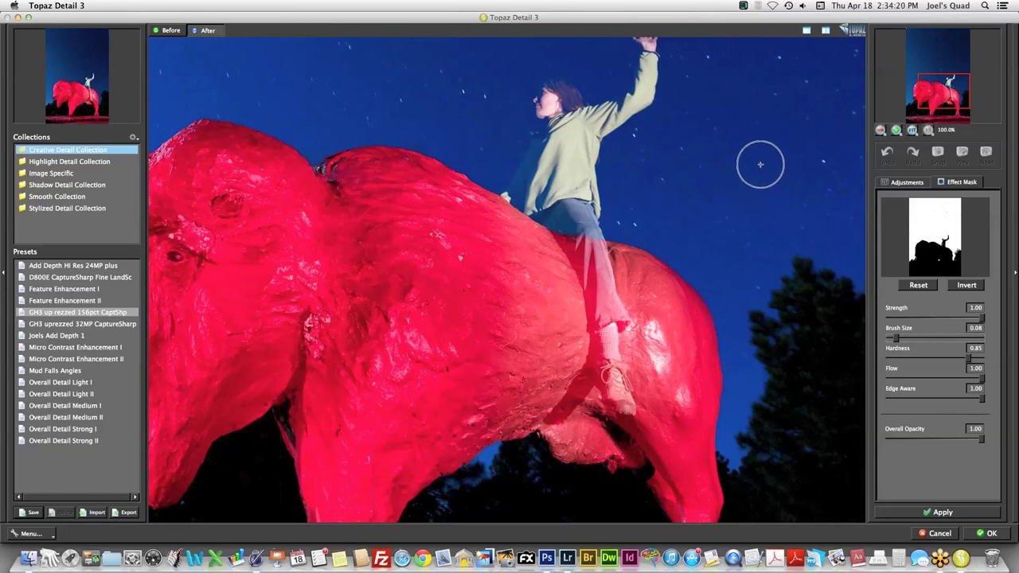
left_click(912, 130)
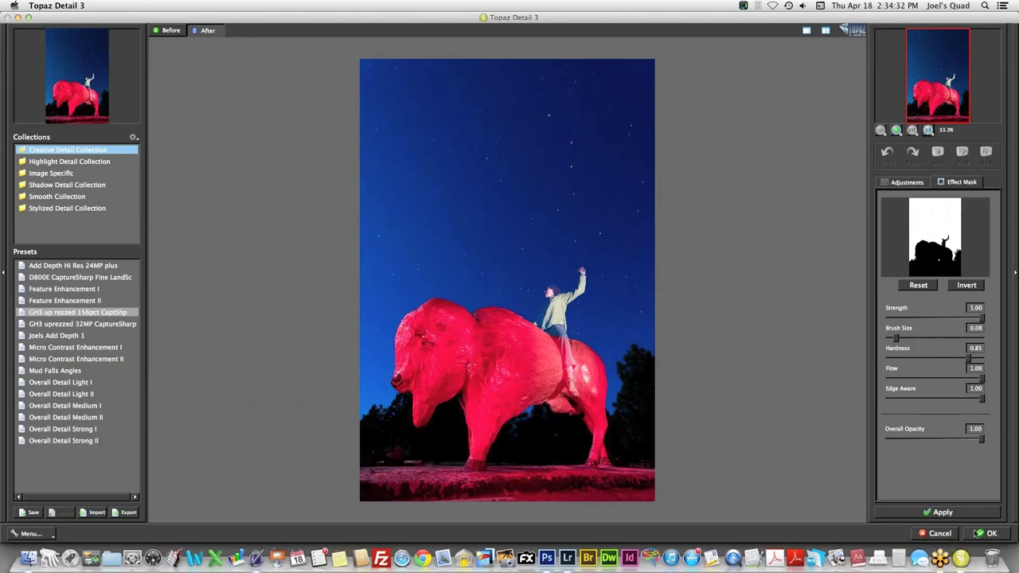
left_click(978, 533)
- Apply the sky effect and toggle the Detail 3 Sky layer off and on to compare
left_click(979, 534)
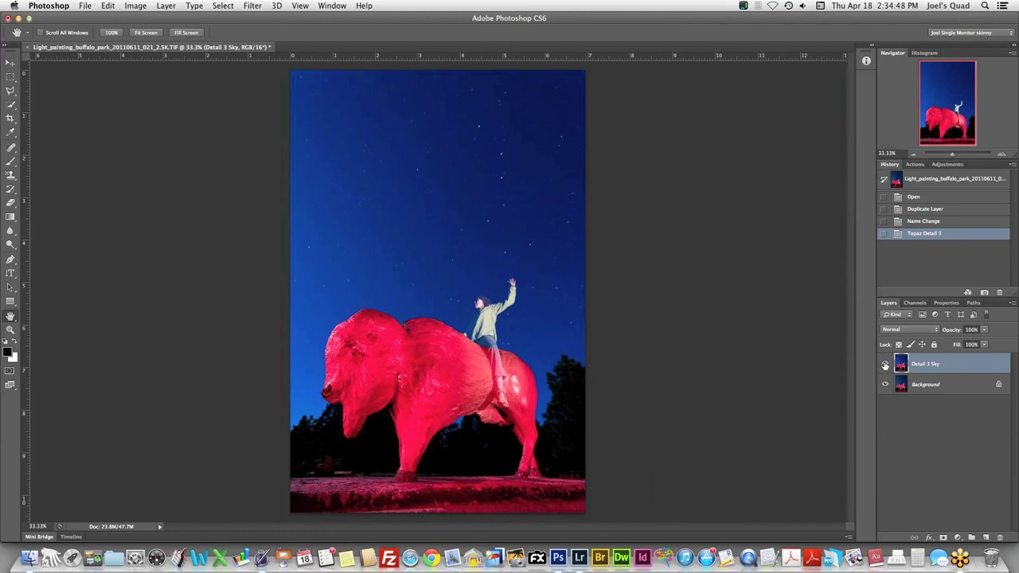
left_click(884, 364)
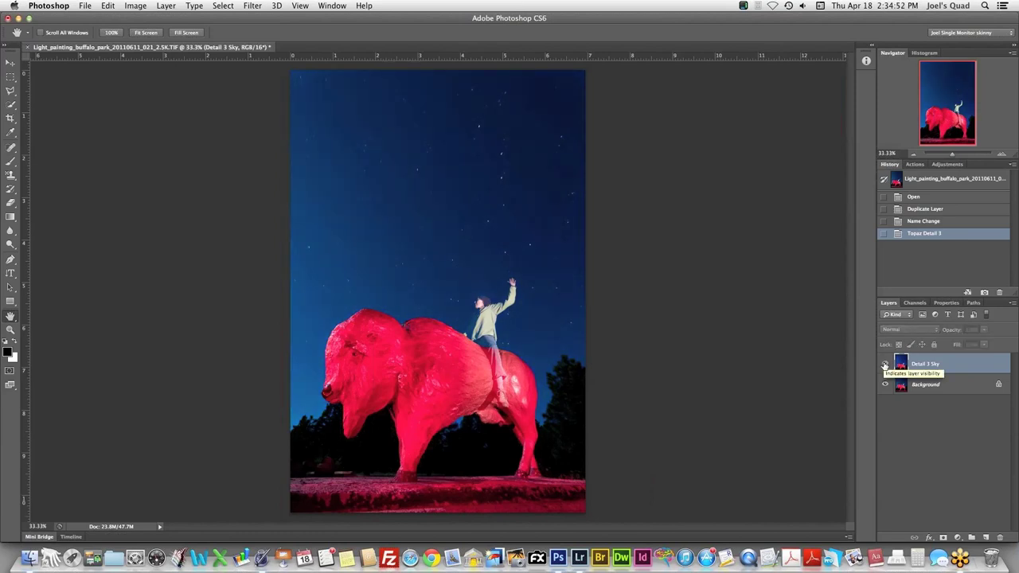
left_click(884, 364)
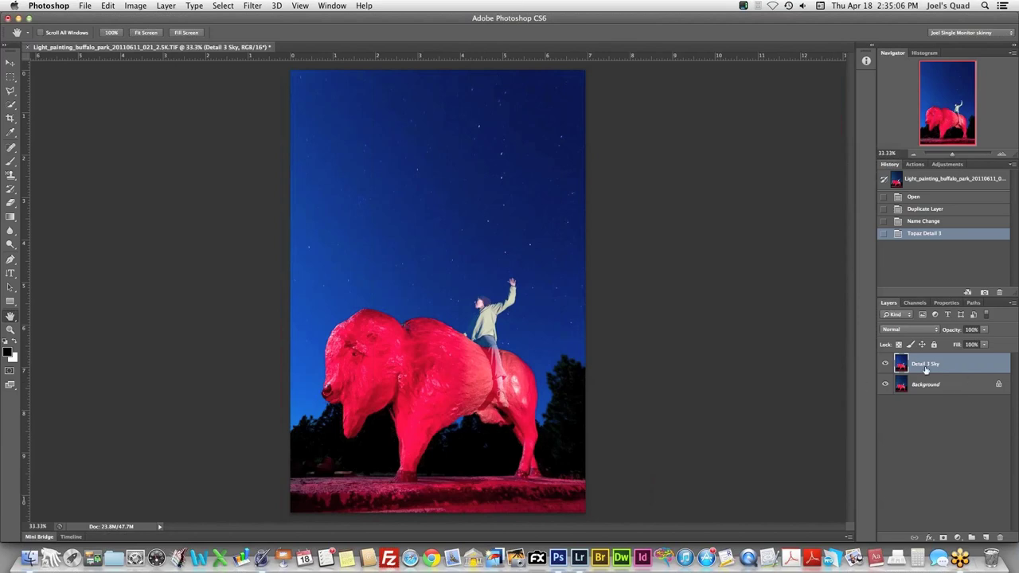
left_click(984, 330)
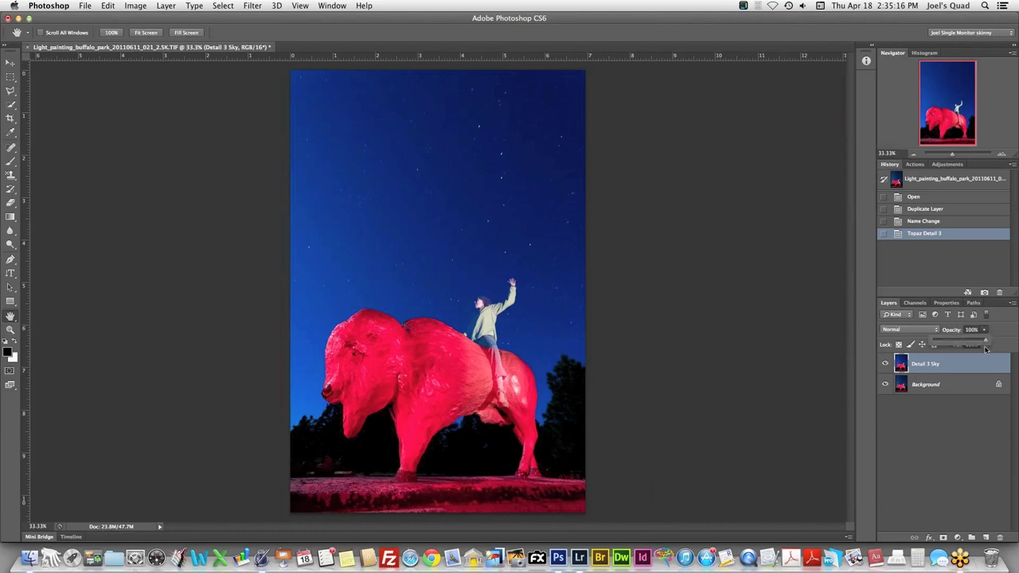
- Lower the Detail 3 Sky layer's opacity to 80%
mouse_move(983, 341)
left_mouse_down()
mouse_move(934, 343)
mouse_move(987, 343)
mouse_move(975, 344)
left_mouse_up()
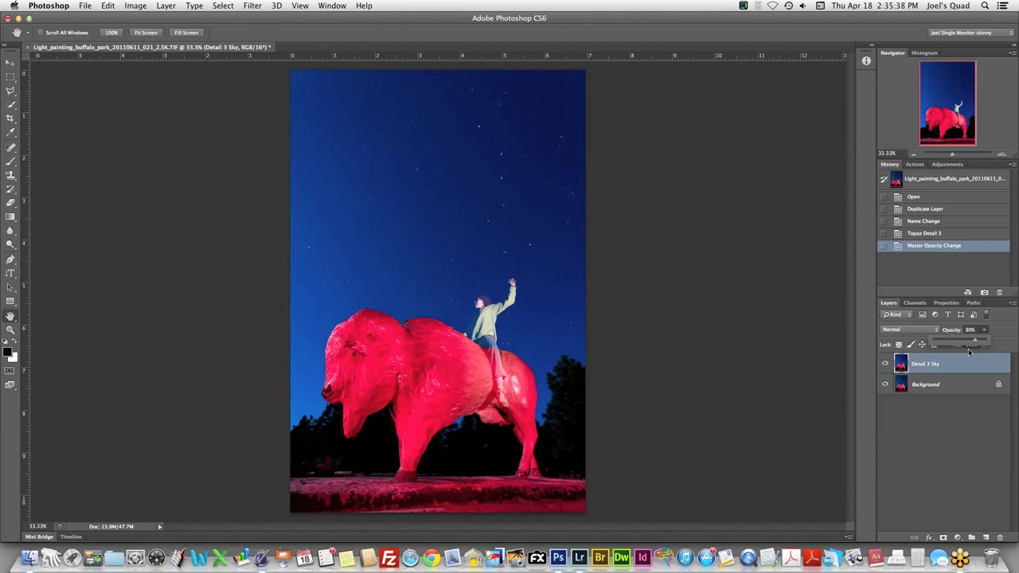
left_click(921, 423)
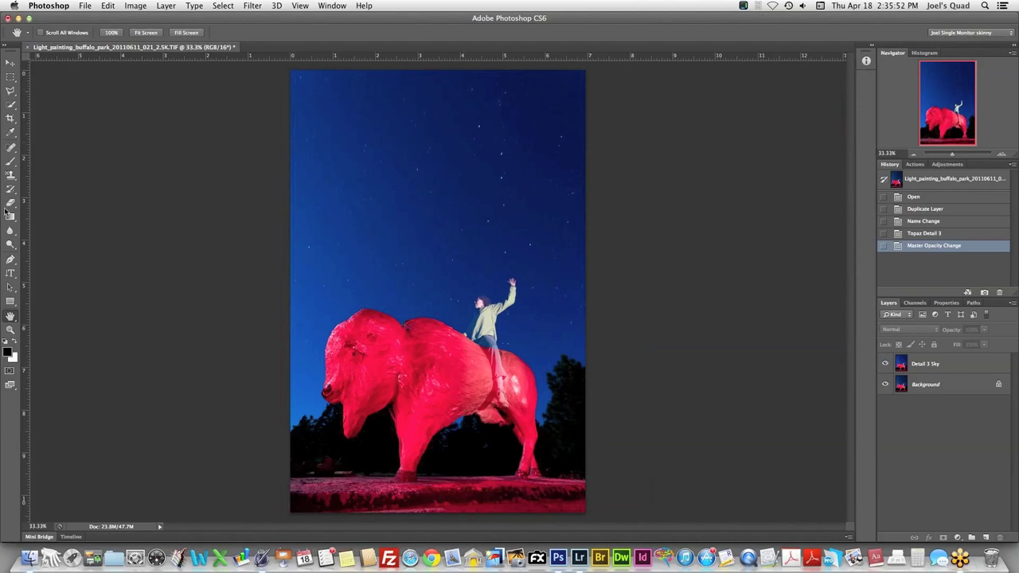
- Zoom to 100% to check the blended sky over the bison, and select Detail 3 Sky
left_click(10, 330)
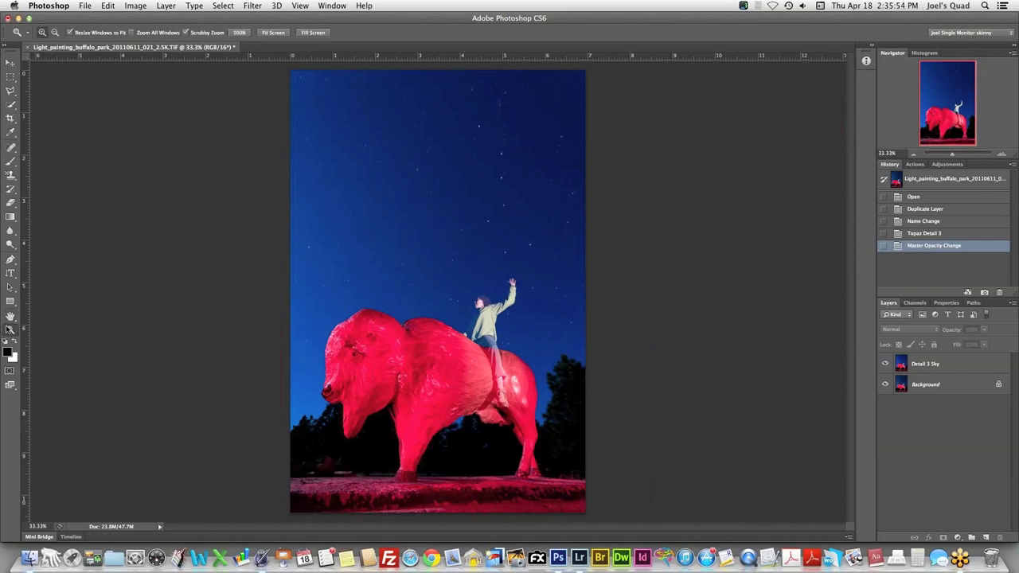
double_click(9, 330)
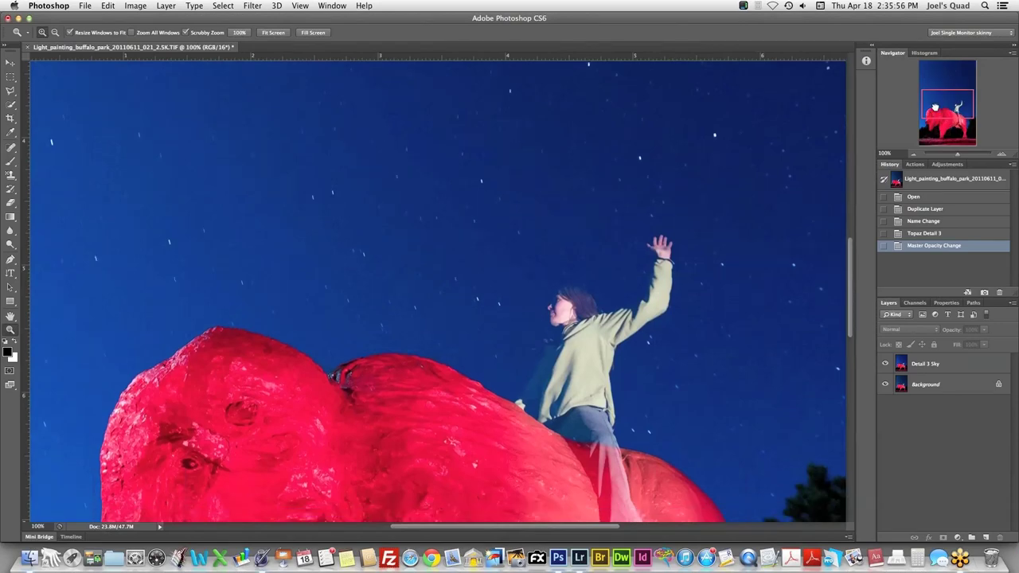
left_click_drag(936, 107, 936, 115)
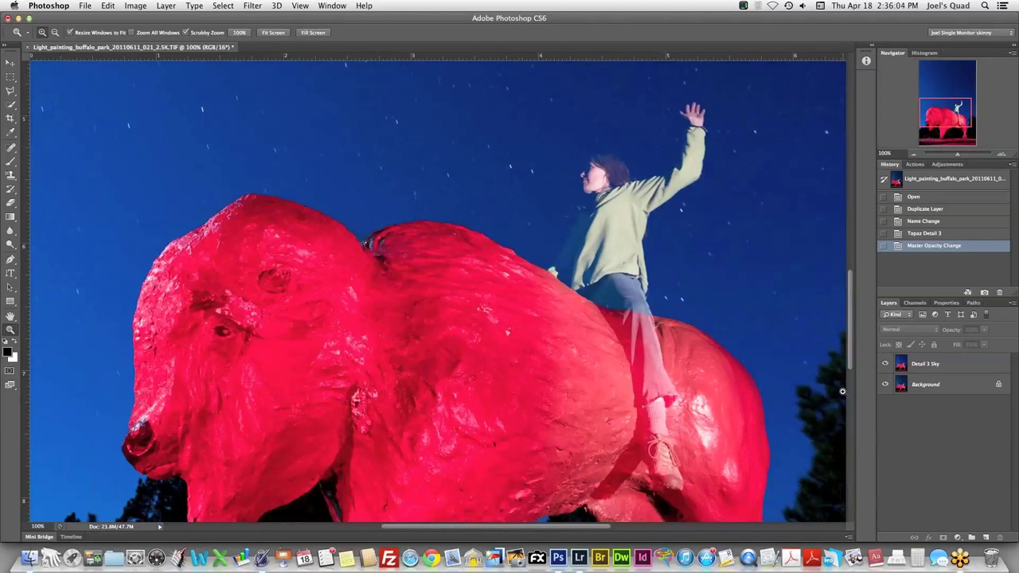
left_click(962, 368)
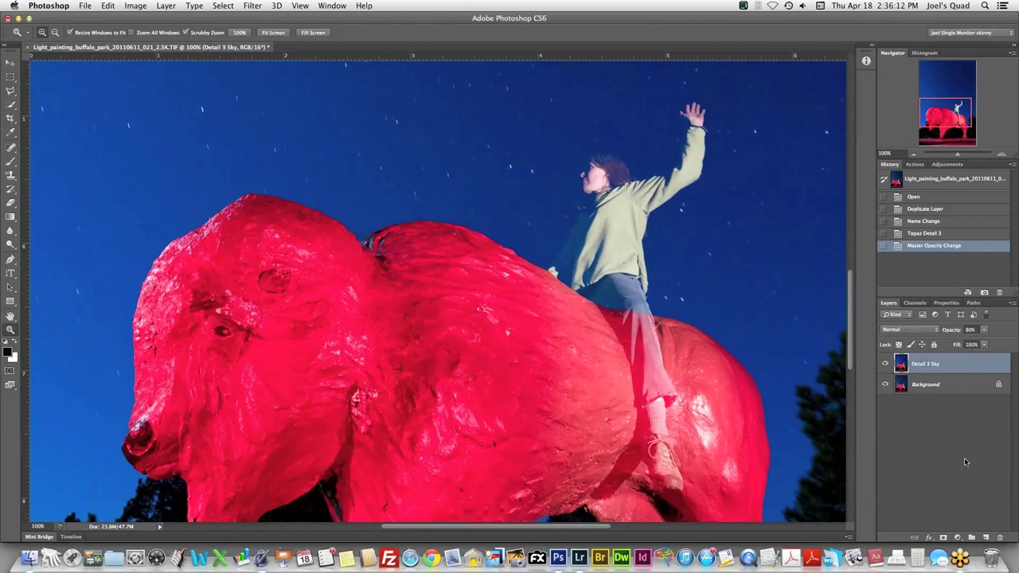
left_click(1013, 305)
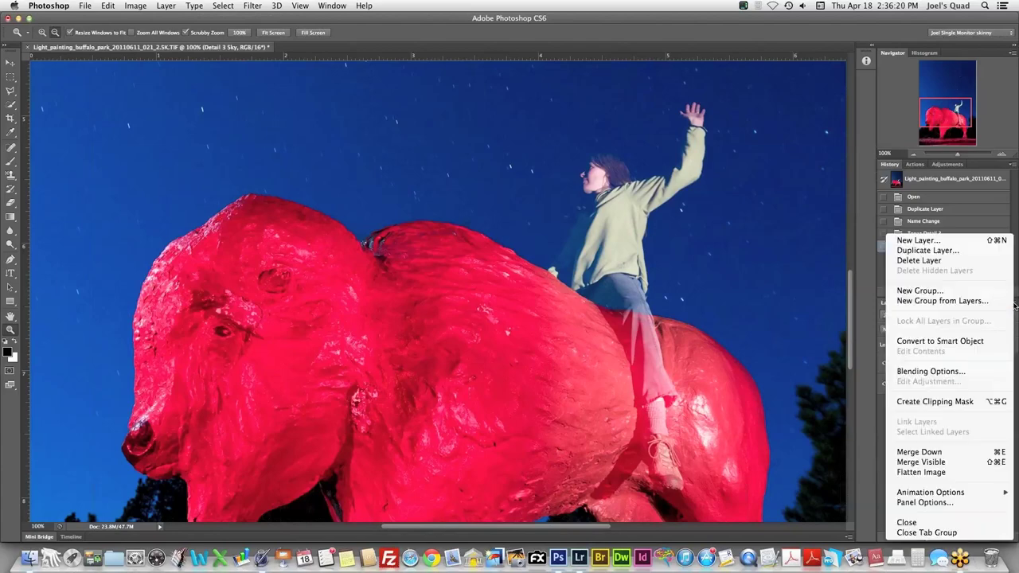
- Stamp all visible layers into a new layer named 'Detail 3 add depth, sharpness'
left_click(945, 463, "alt")
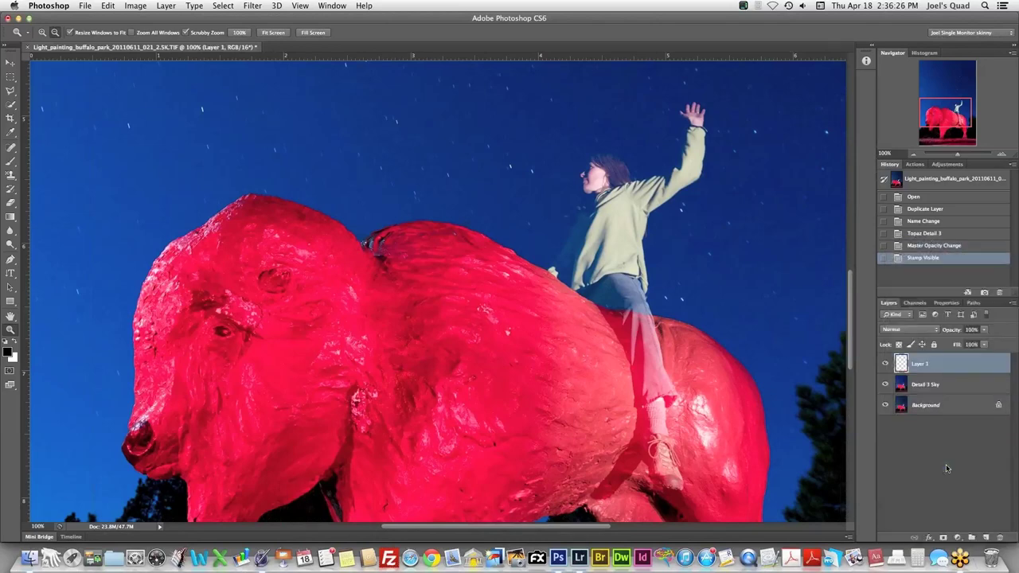
double_click(922, 364)
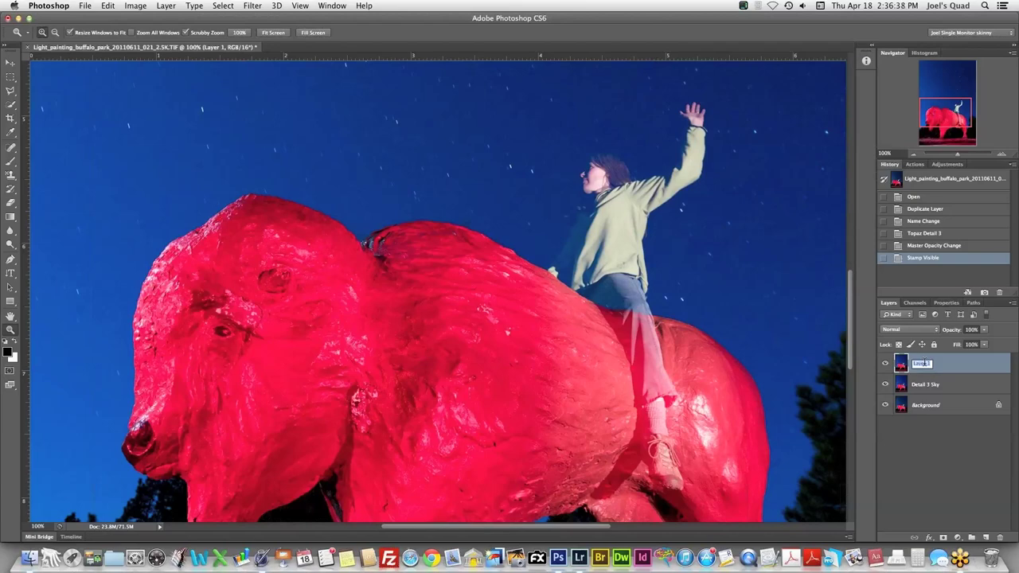
type("1etail 3 4")
type("dd depth, sky")
key("BackSpace")
key("BackSpace")
type("harpness")
key("Return")
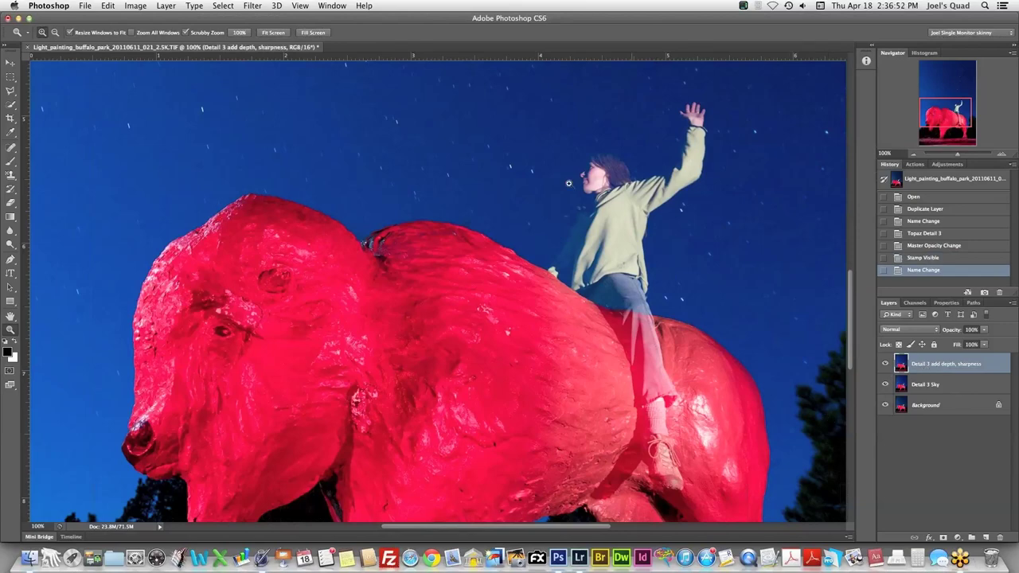
- Run Filter > Topaz Labs > Topaz Detail 3 on the merged layer
left_click(256, 6)
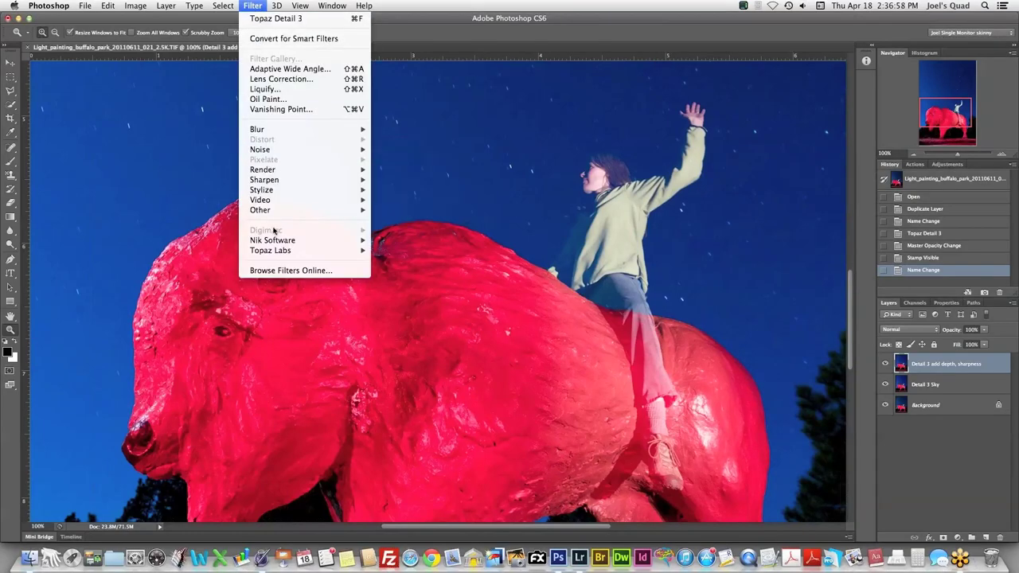
mouse_move(280, 254)
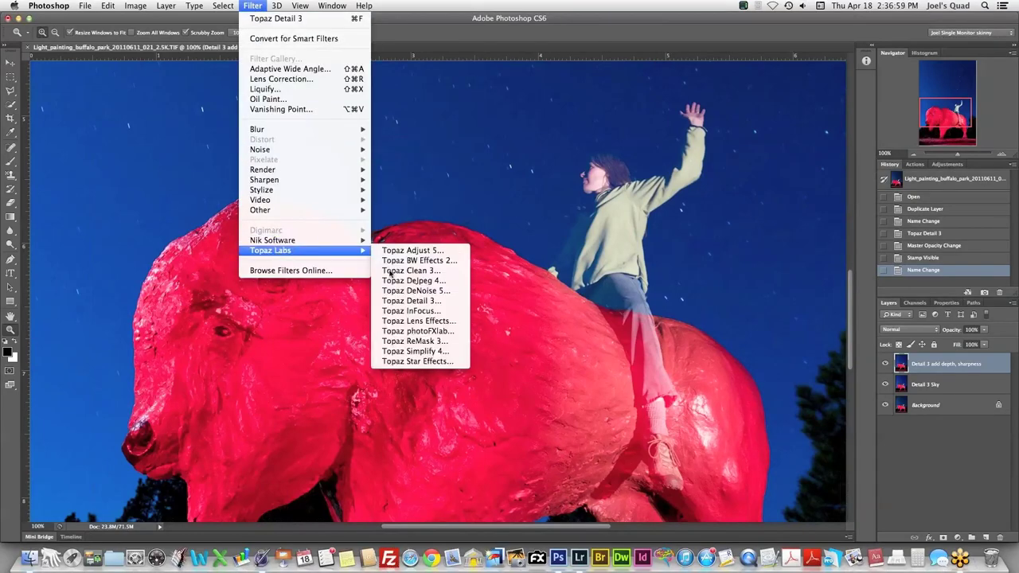
left_click(416, 302)
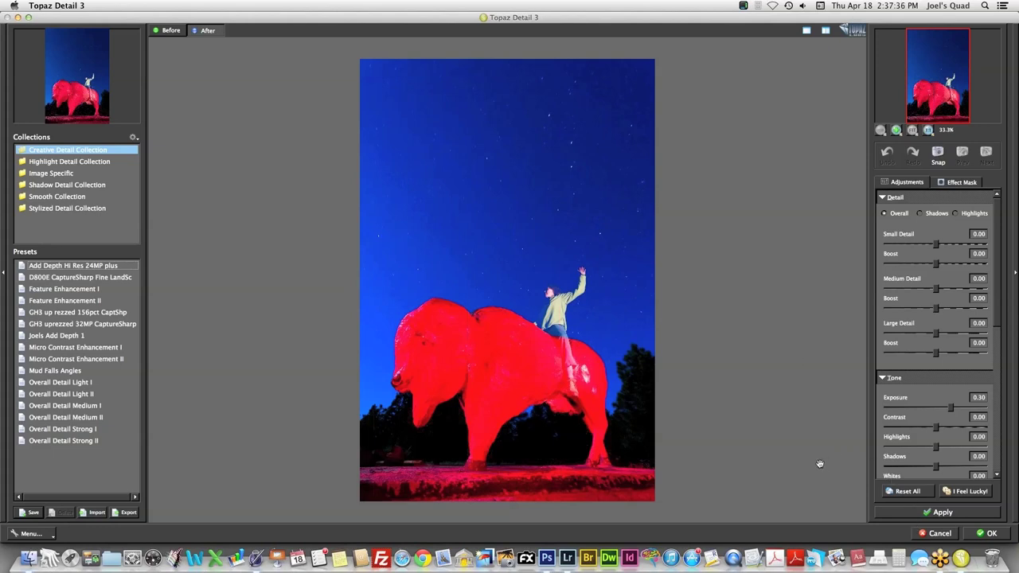
- Reset every Topaz Detail 3 adjustment to 0.00 and view the buffalo and rider at 100%
left_click(907, 492)
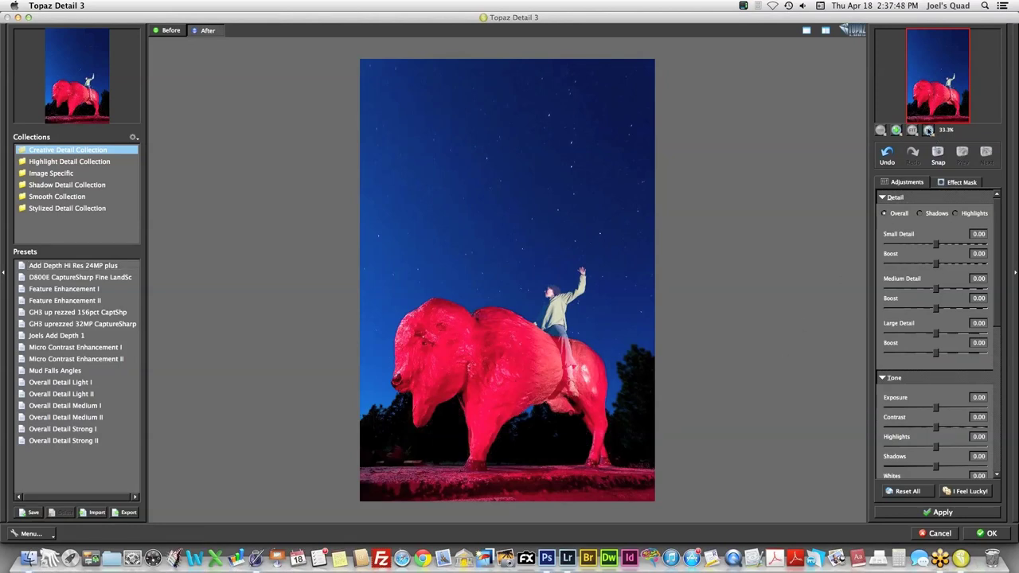
left_click(928, 130)
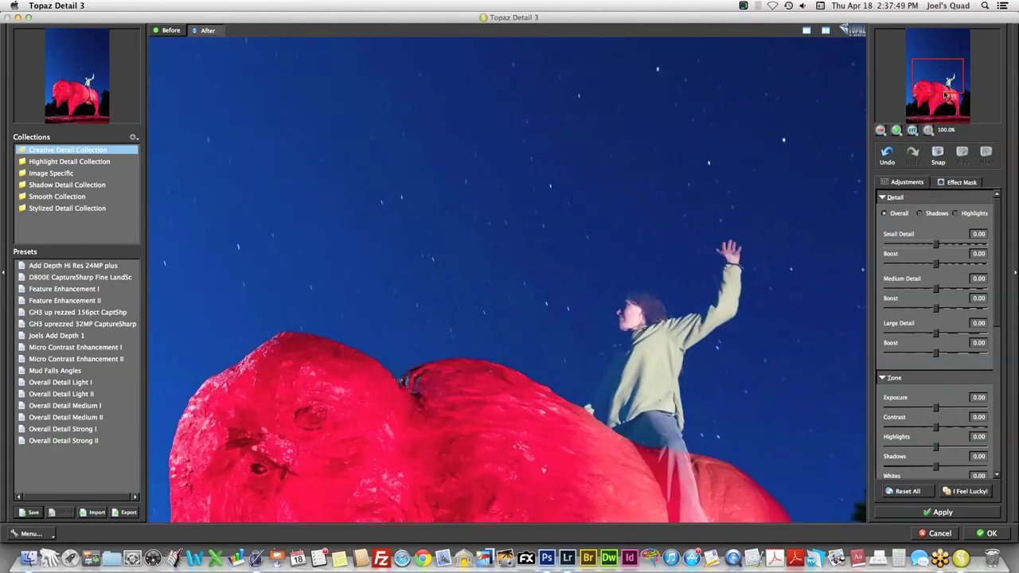
left_click_drag(946, 95, 945, 102)
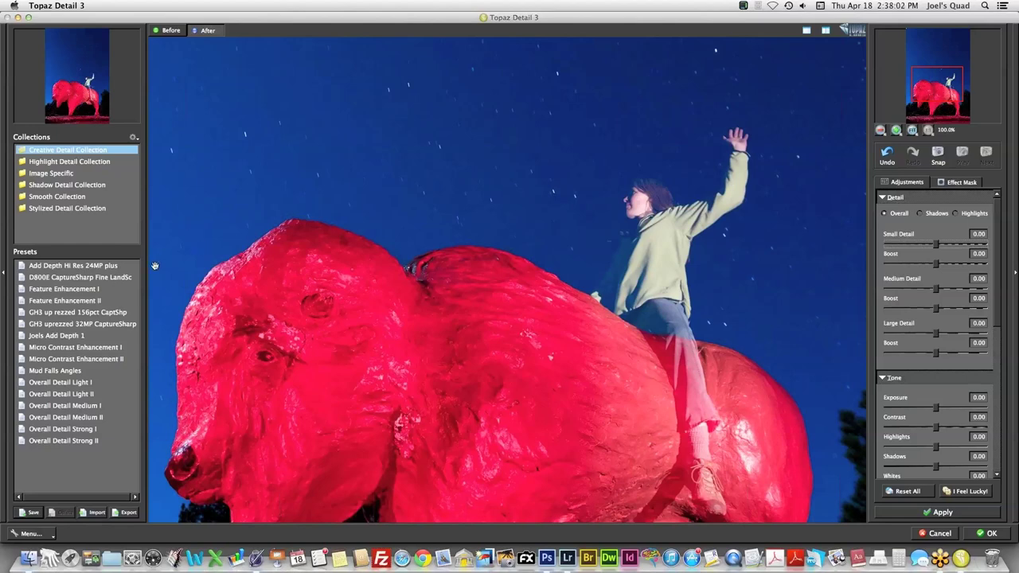
- Try Micro Contrast Enhancement I, then apply Micro Contrast Enhancement II (Small Detail 0.25, Boost 0.10)
left_click(77, 348)
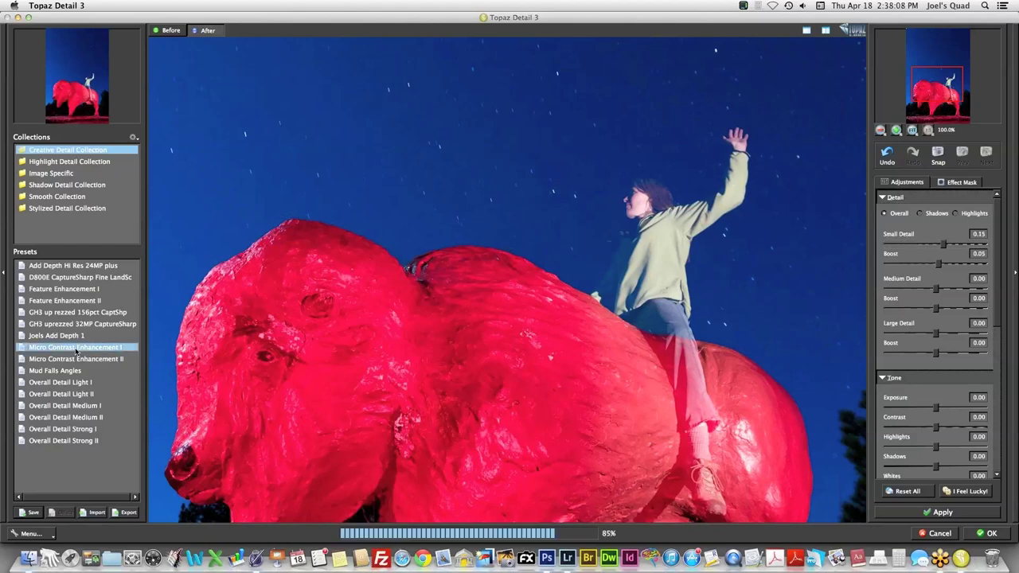
left_click(75, 359)
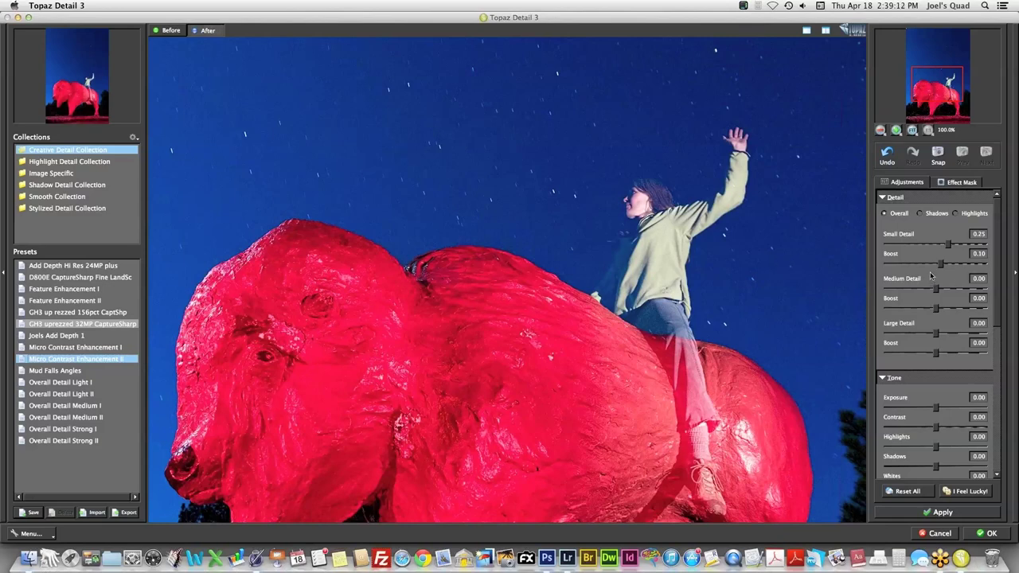
- Nudge the Small Detail Boost, reset it to 0.00, then drag it down to -0.05
left_click_drag(940, 269, 938, 266)
left_click_drag(940, 265, 935, 267)
double_click(890, 256)
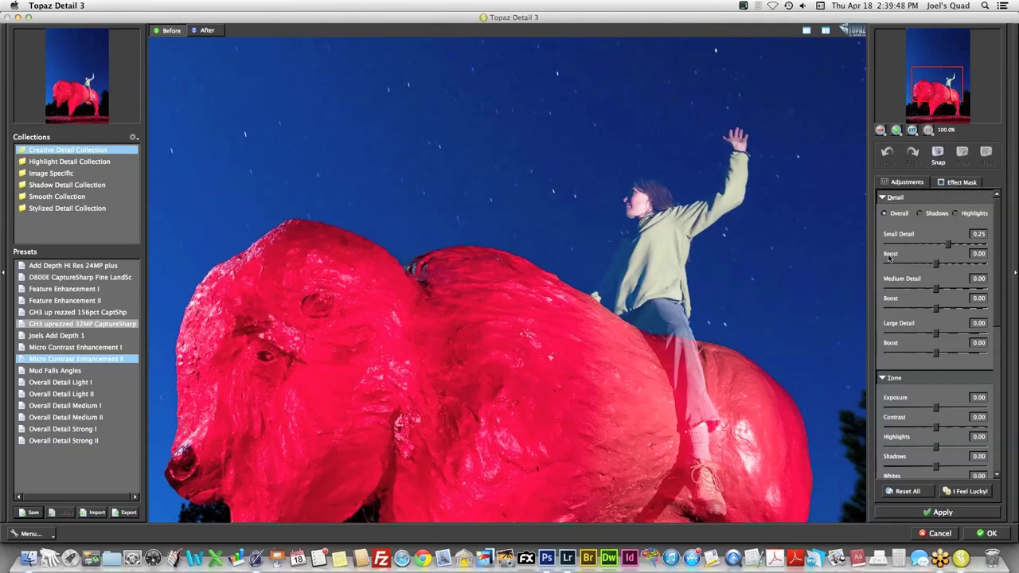
left_click(937, 265)
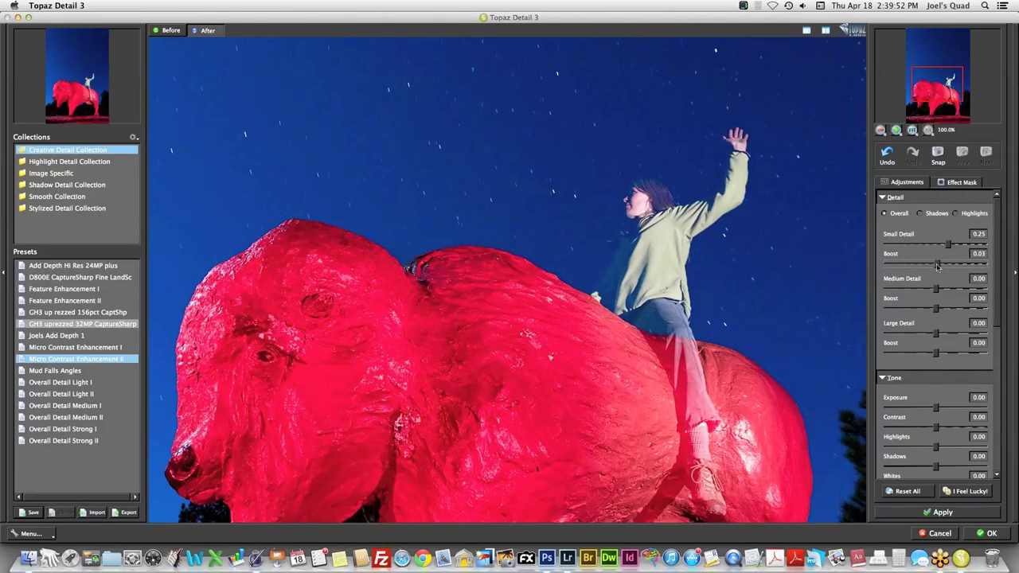
left_click_drag(937, 267, 933, 267)
scroll(995, 255, "down", 2)
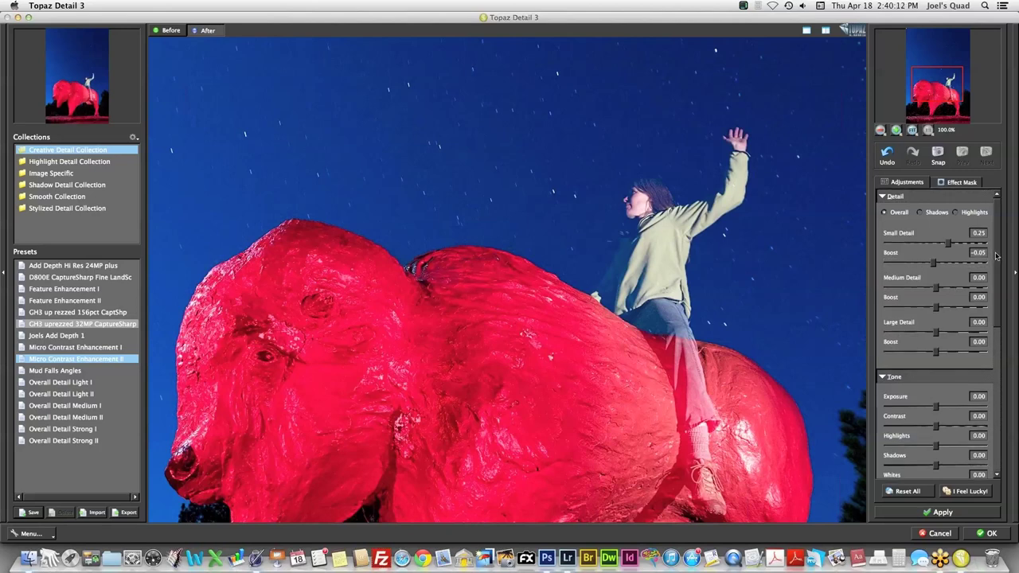
scroll(995, 257, "up", 2)
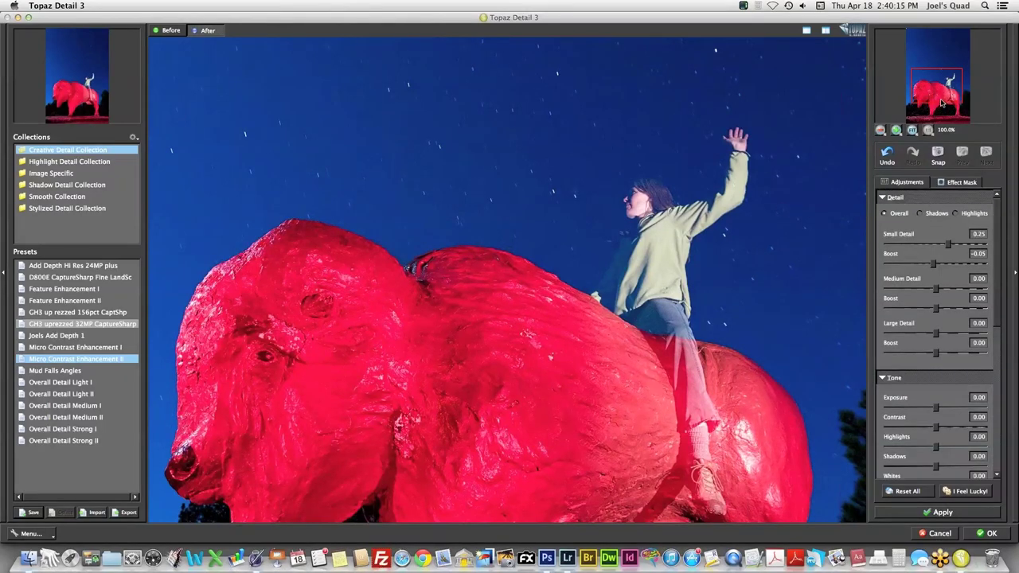
left_click_drag(941, 102, 942, 107)
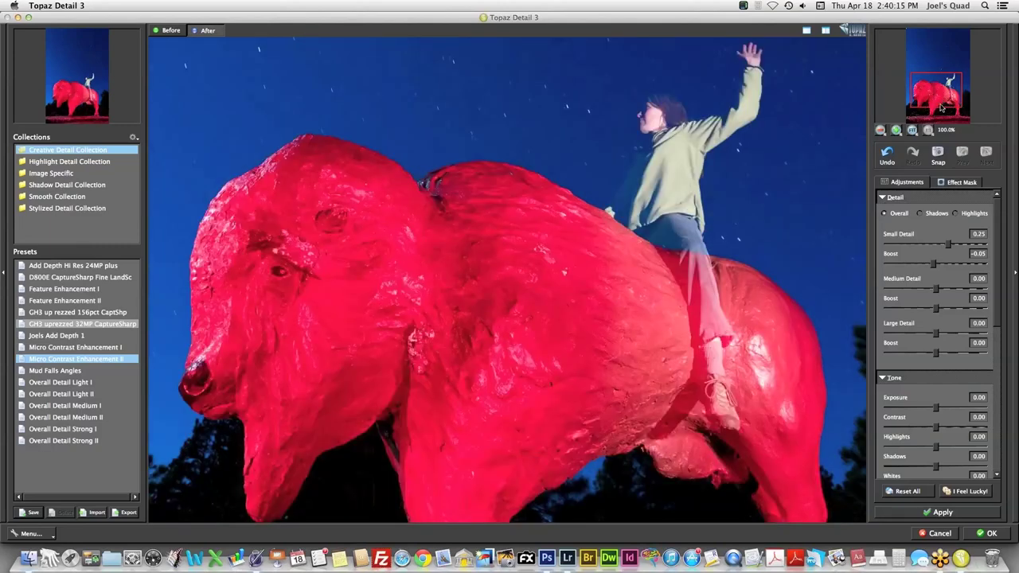
left_click_drag(942, 106, 940, 107)
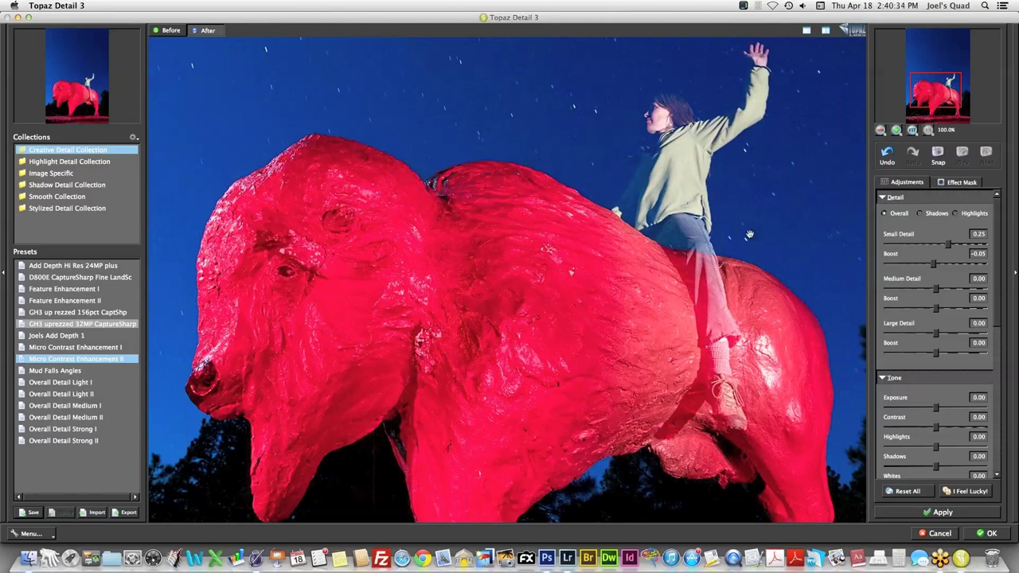
- Apply the micro-contrast settings, add Feature Enhancement I, compare with Before, and reset Medium Detail Boost to 0.00
left_click(945, 513)
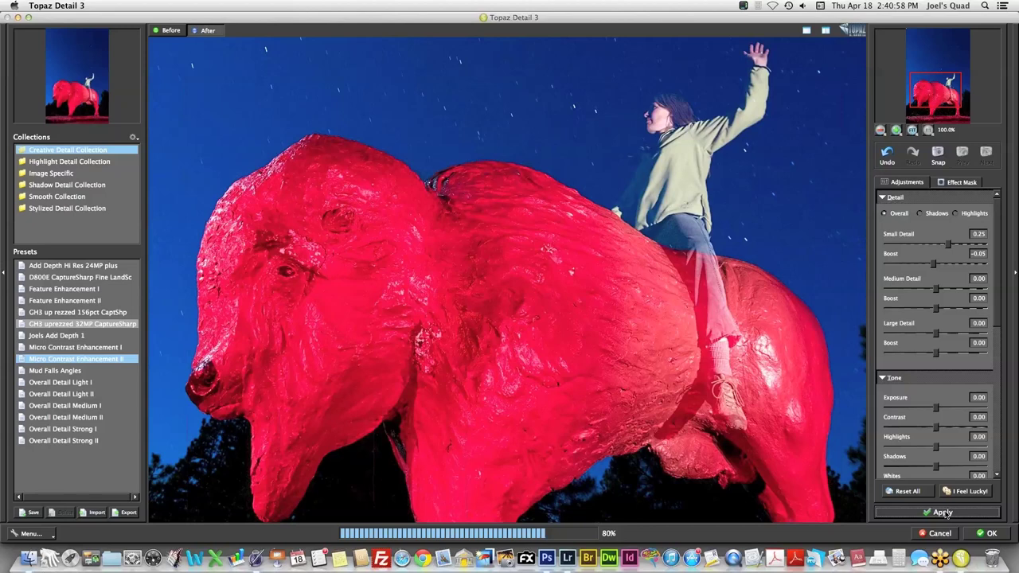
left_click(73, 289)
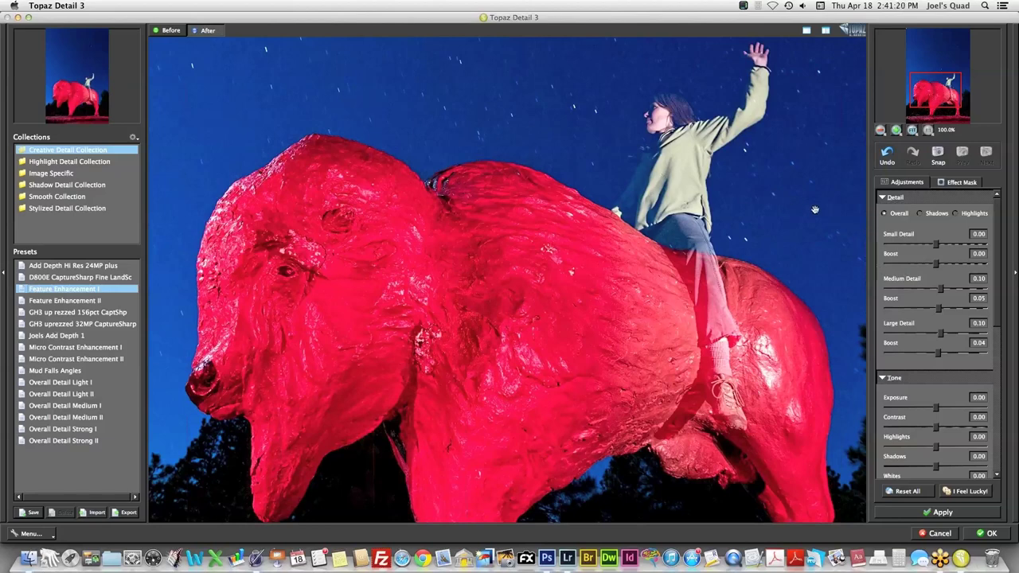
mouse_move(814, 210)
left_mouse_down()
mouse_move(725, 114)
mouse_move(693, 124)
mouse_move(683, 100)
mouse_move(698, 122)
mouse_move(675, 156)
mouse_move(803, 194)
left_mouse_up()
double_click(896, 303)
- Accept the Topaz sharpening and turn the 'Detail 3 add depth, sharpness' layer back on
left_click(982, 533)
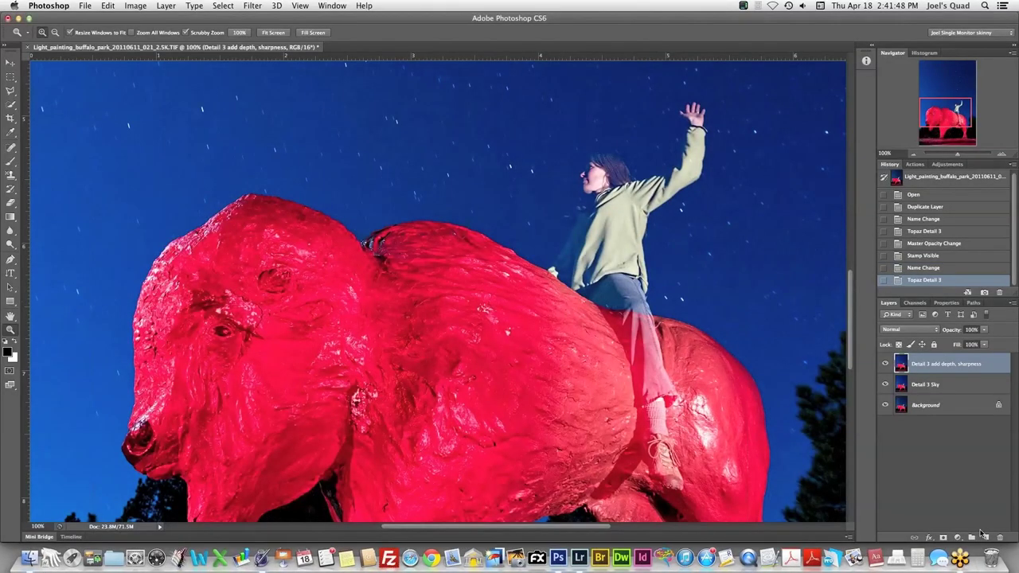
key("super+0")
key("h")
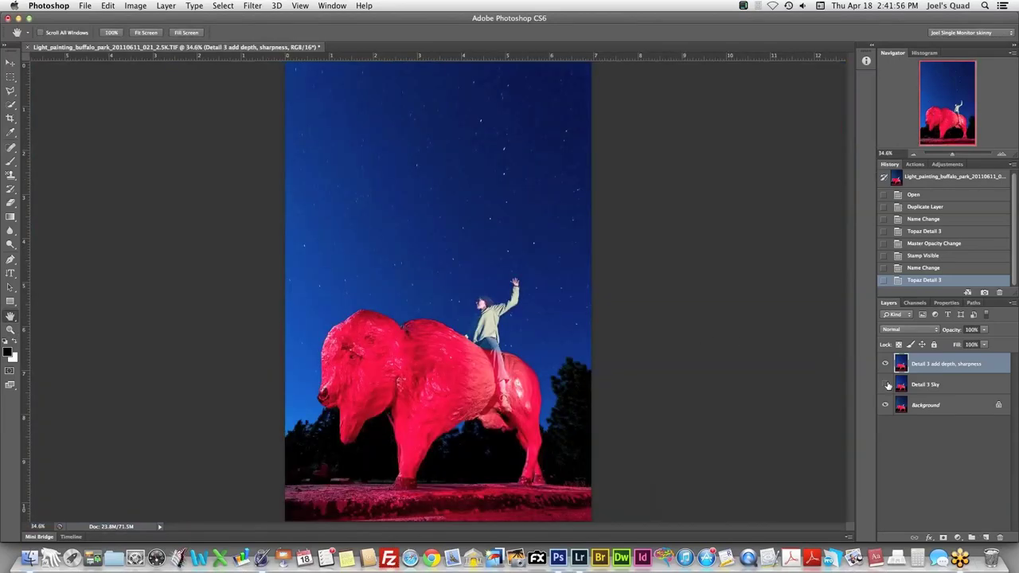
left_click_drag(885, 386, 886, 351)
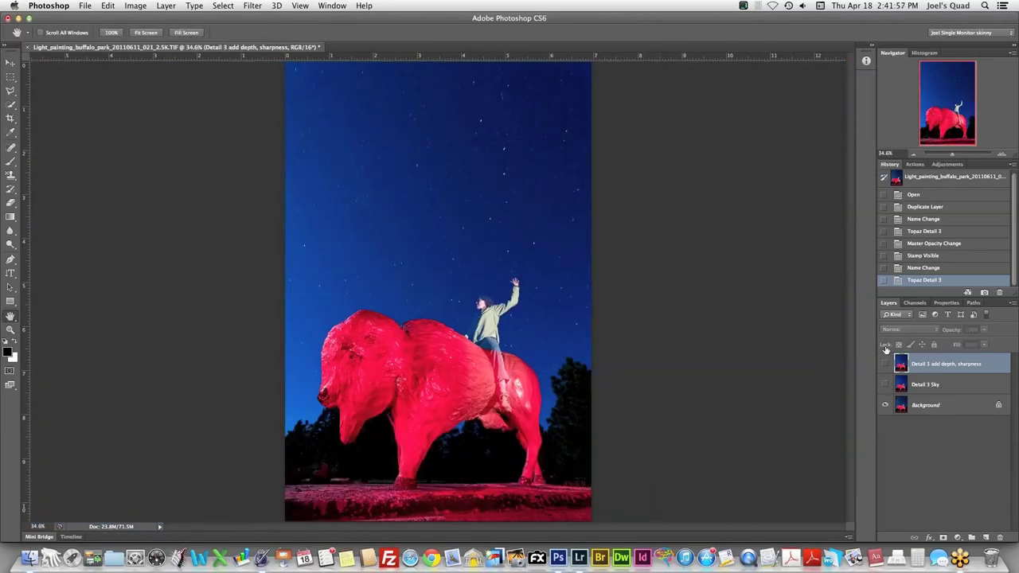
left_click(883, 385)
left_click(882, 386)
left_click(884, 364)
left_click(885, 363)
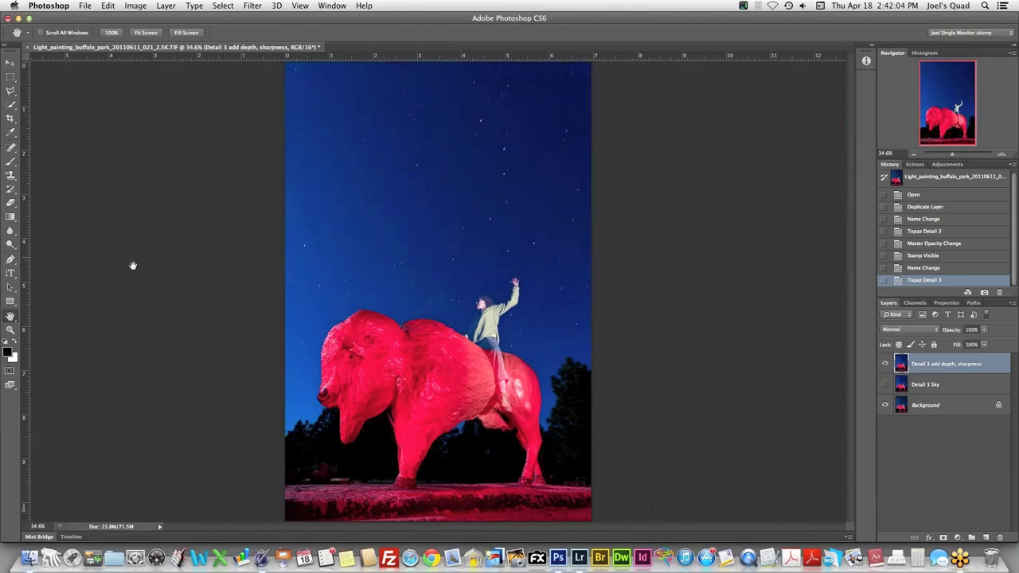
- Inspect the image at 100% around the bison and rider, and show the Detail 3 Sky layer
left_click(11, 328)
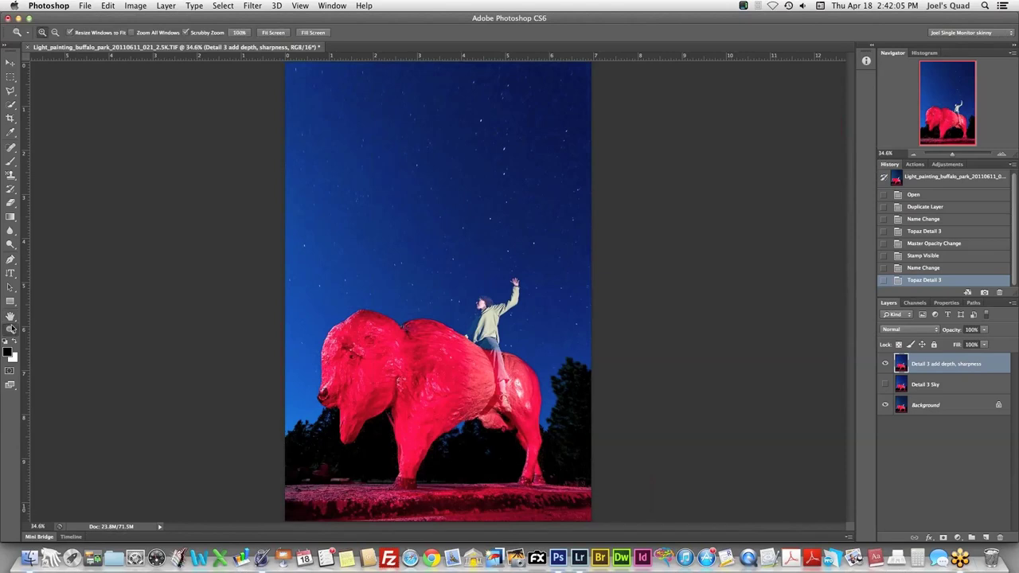
double_click(11, 328)
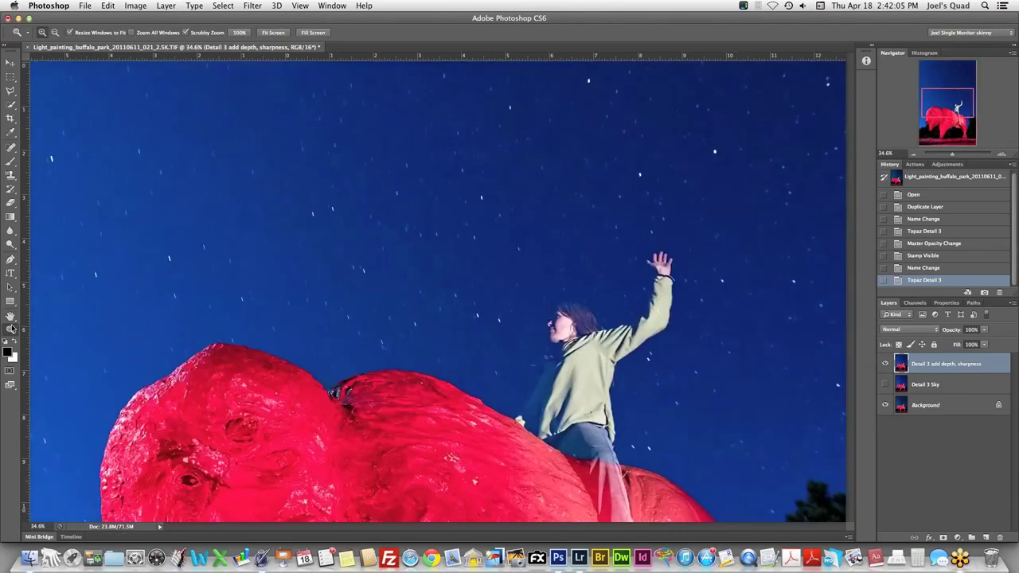
left_click(915, 156)
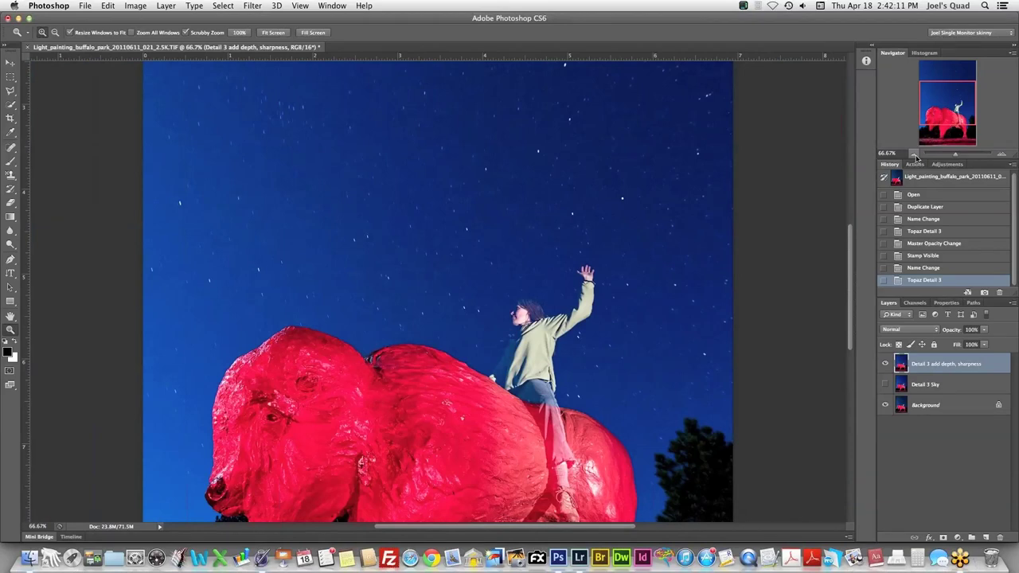
left_click(914, 155)
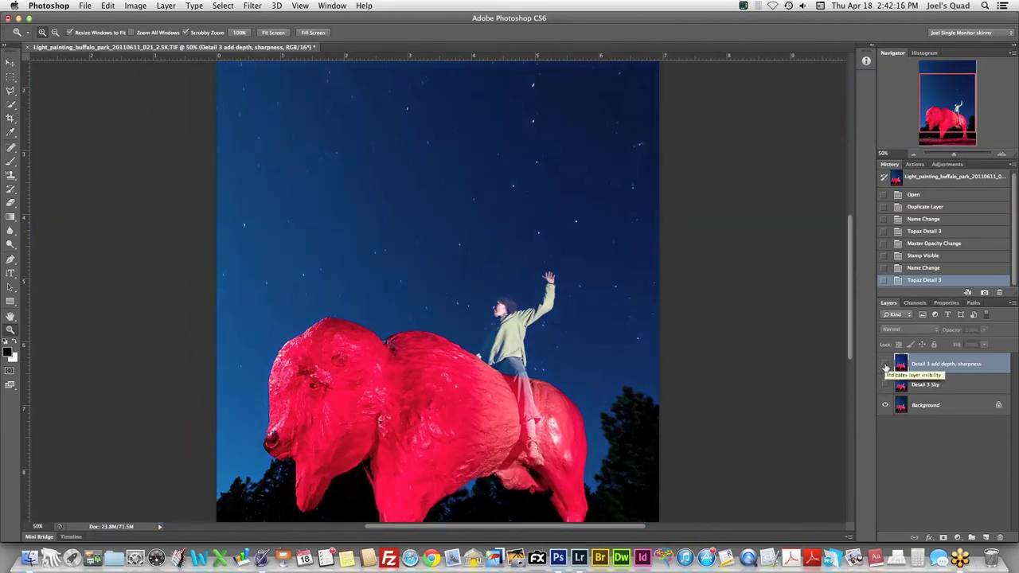
left_click(885, 365)
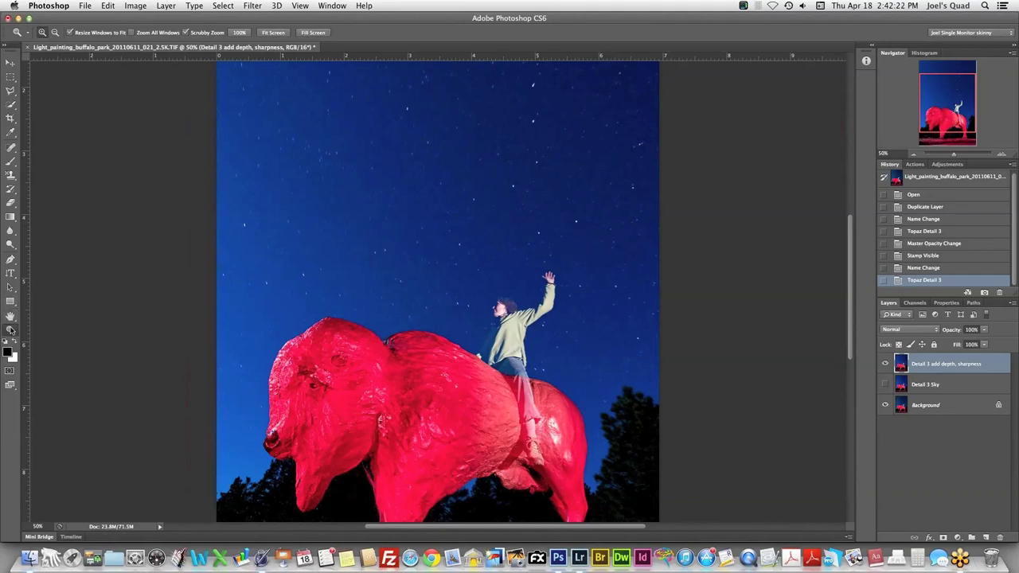
double_click(11, 330)
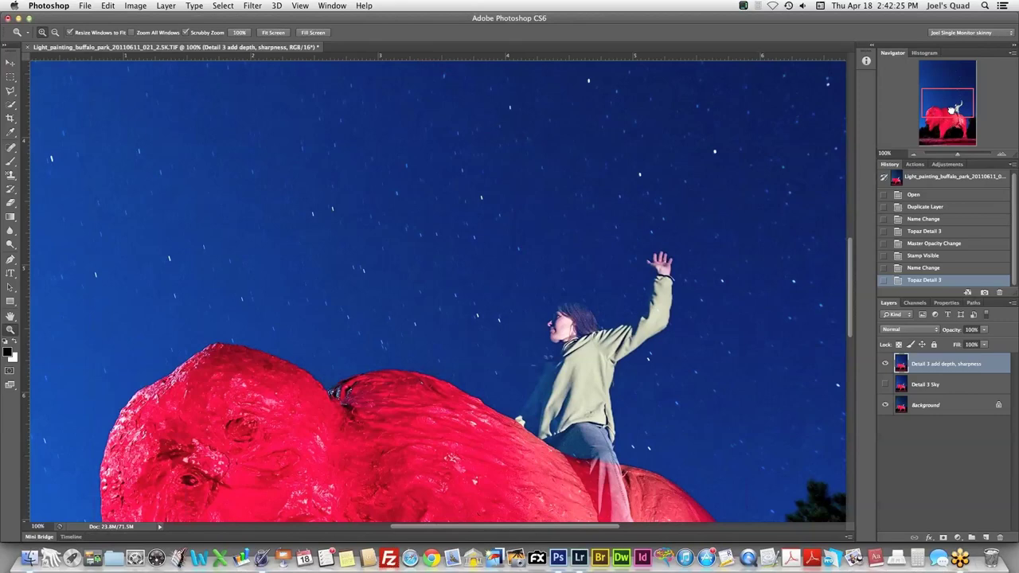
left_click_drag(952, 106, 952, 111)
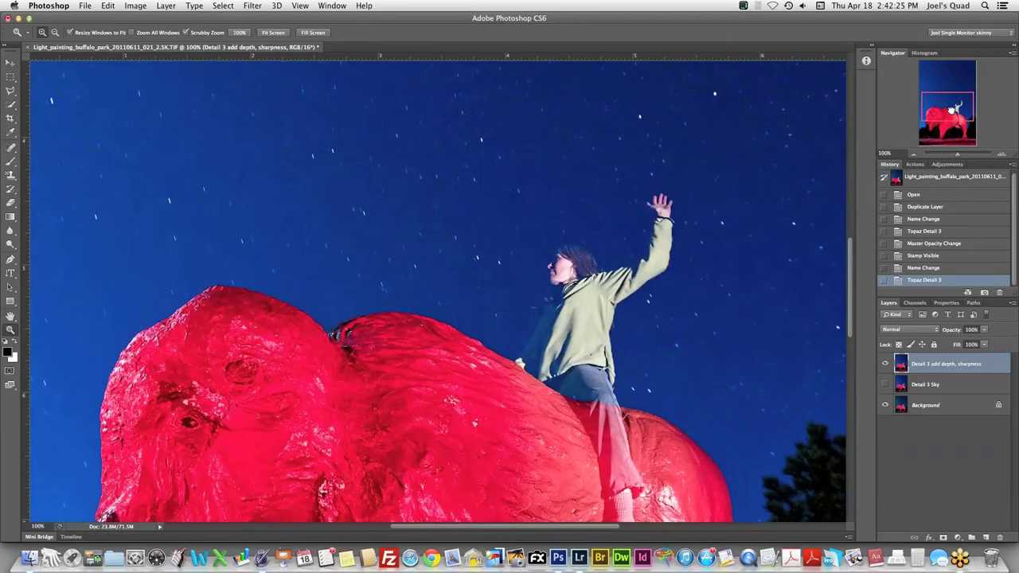
left_click_drag(952, 109, 952, 114)
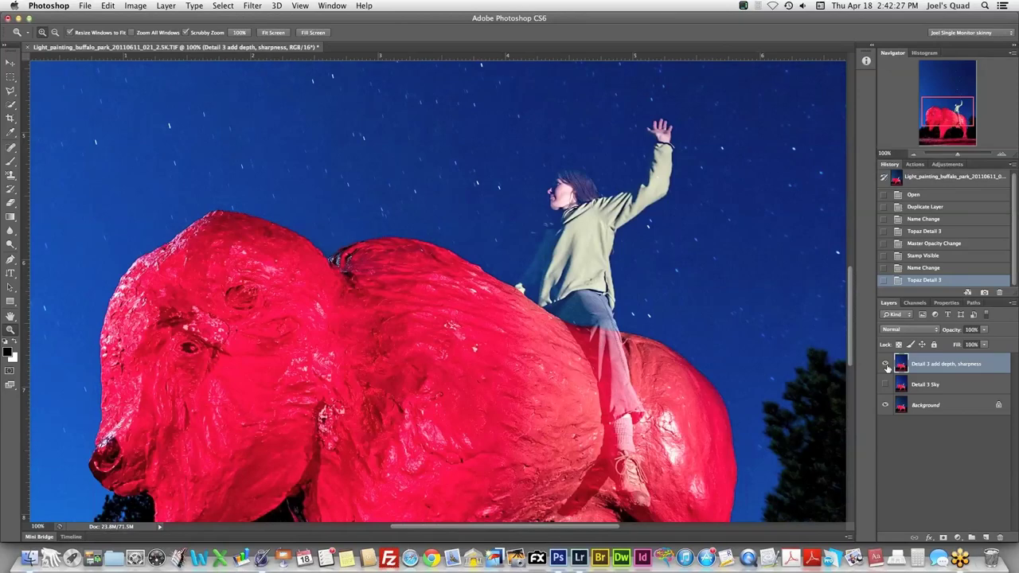
left_click(885, 384)
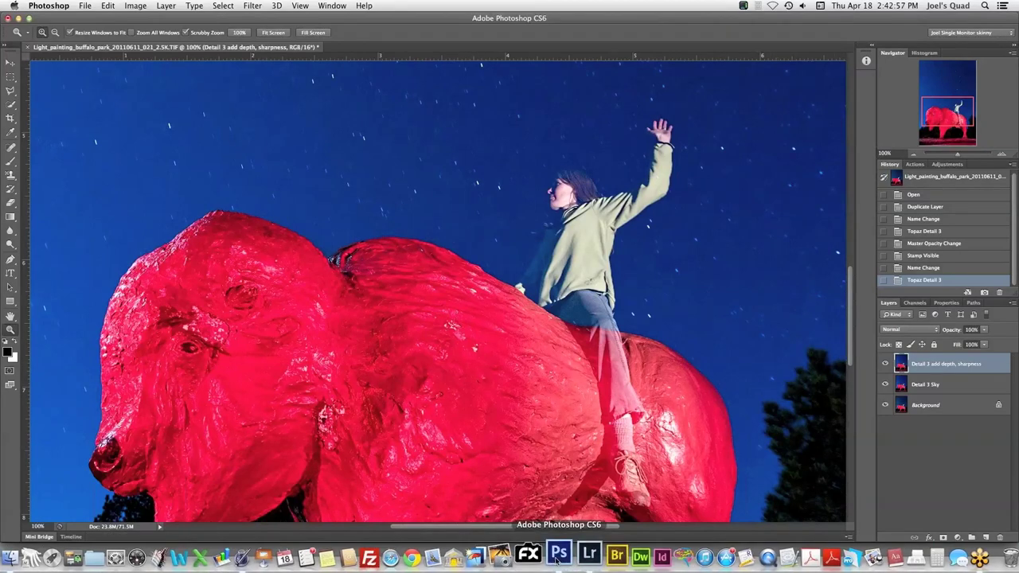
- Switch to Lightroom, hide the toolbar, and open the Grand Falls canyon photo in Develop
left_click(579, 557)
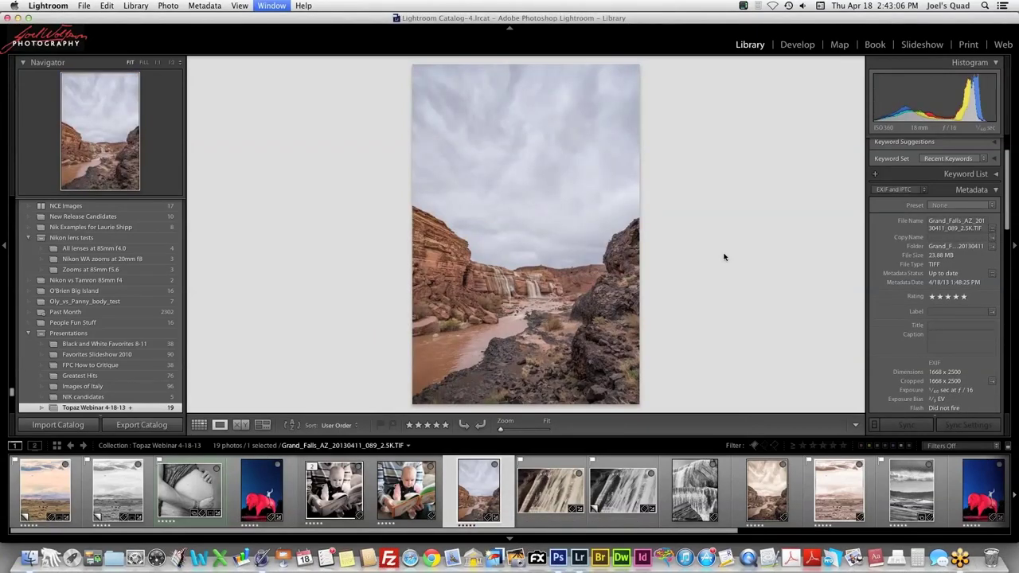
key("t")
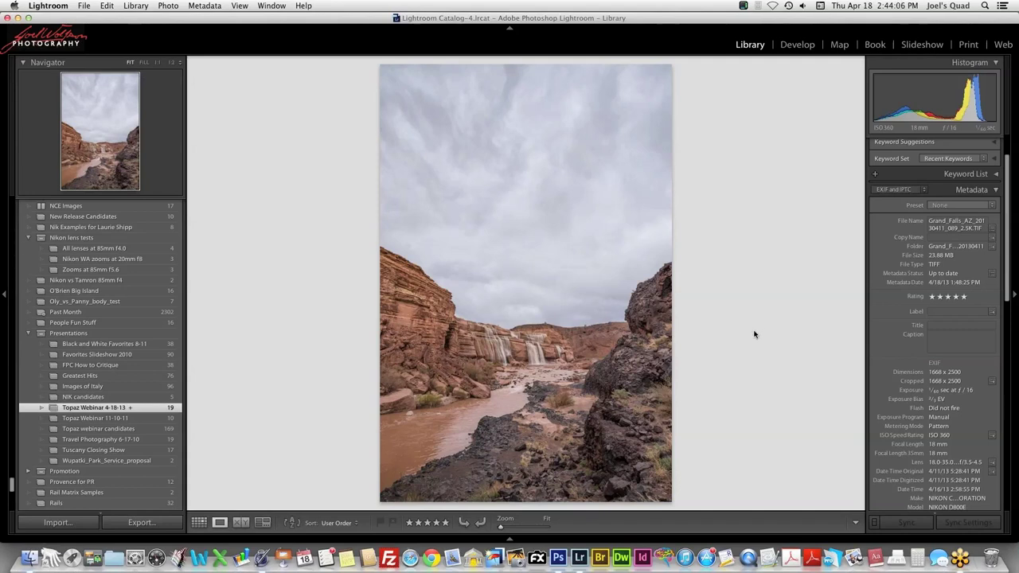
key("super+j")
key("d")
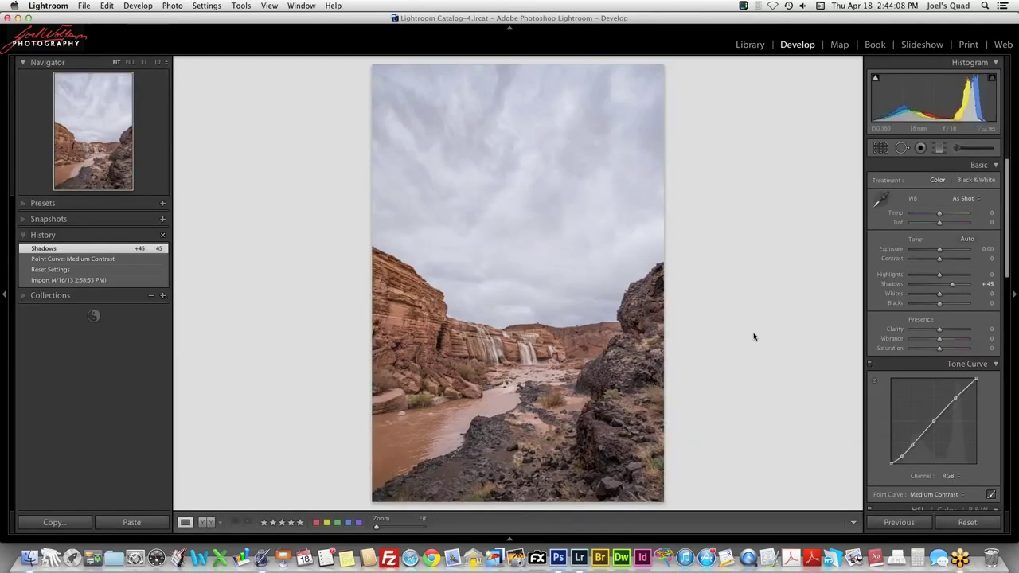
- Revert the photo to its Import history state and choose the Strong Contrast point curve
left_click(119, 282)
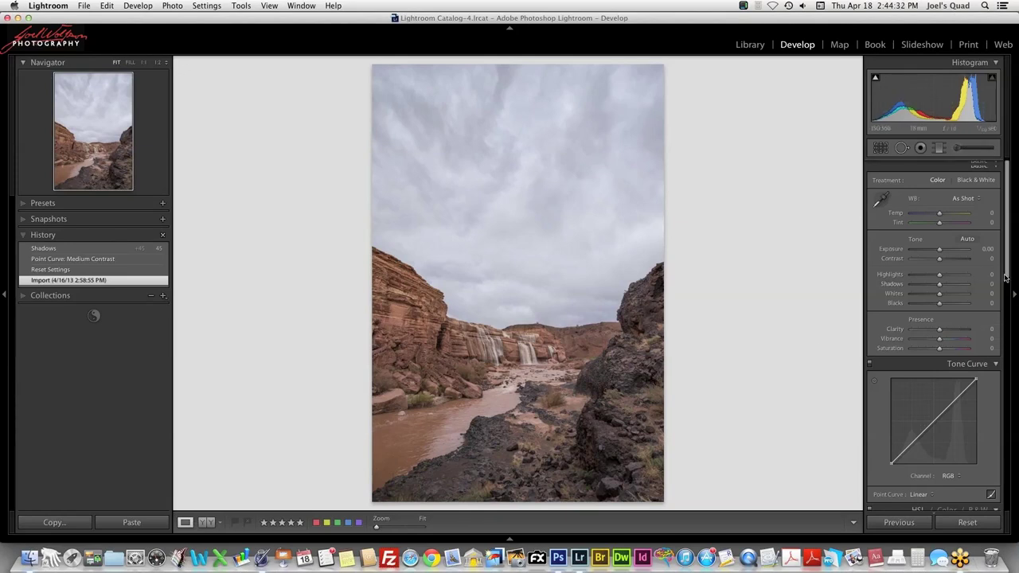
scroll(1005, 277, "down", 1)
left_click_drag(1005, 277, 1006, 331)
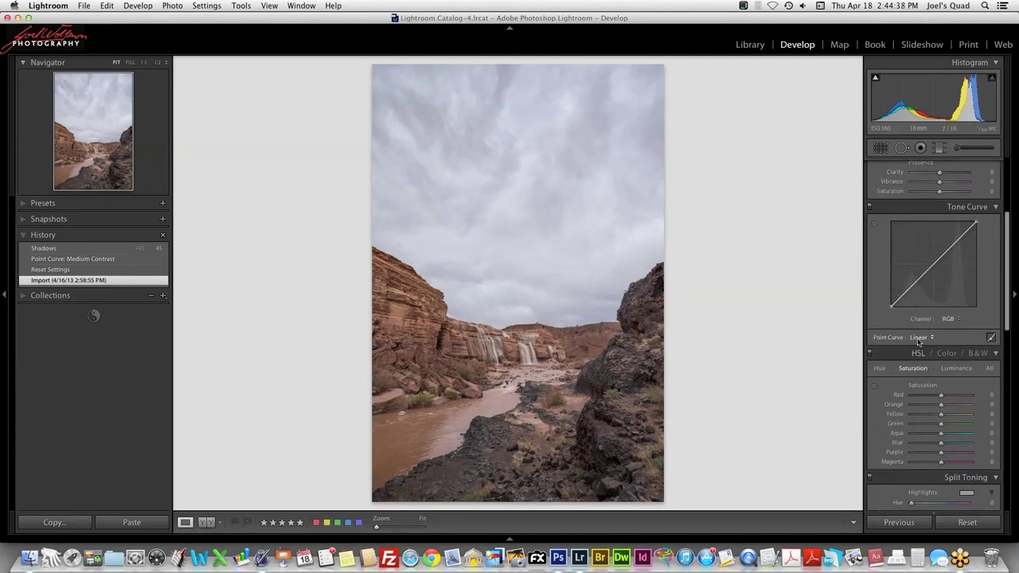
left_click_drag(1009, 301, 1007, 199)
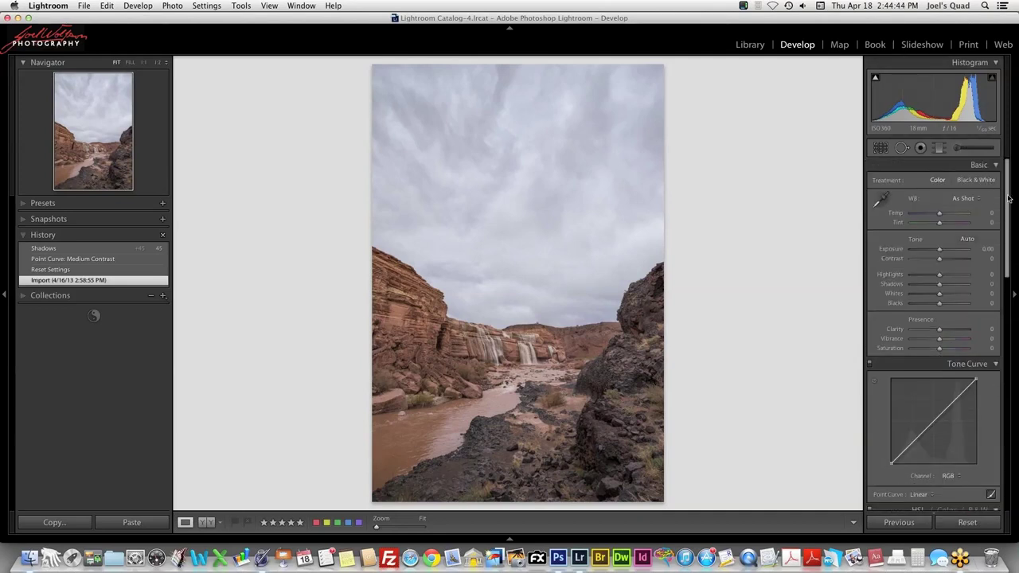
scroll(1007, 199, "down", 1)
left_click_drag(1008, 199, 1008, 226)
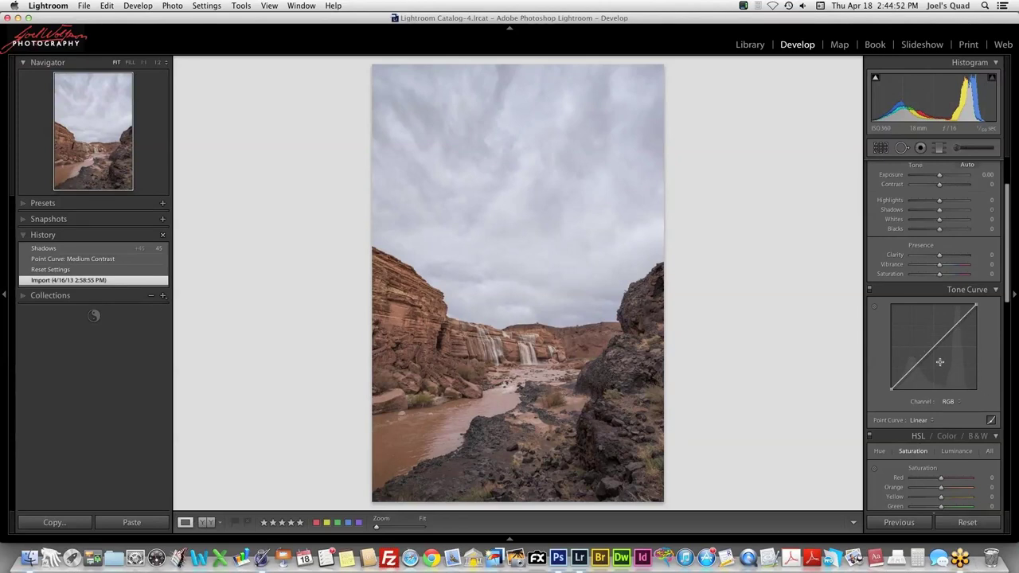
left_click(923, 422)
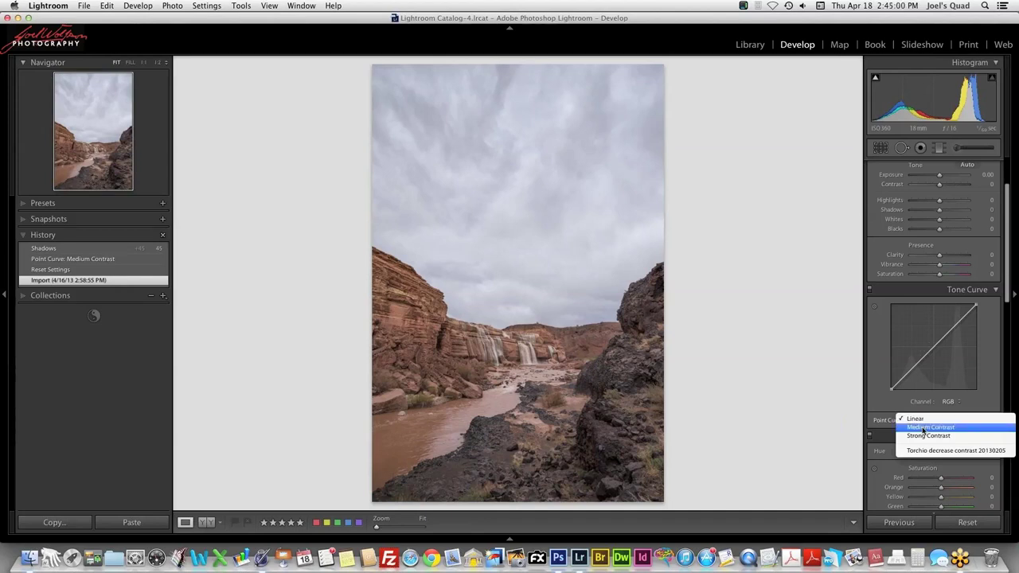
left_click(921, 439)
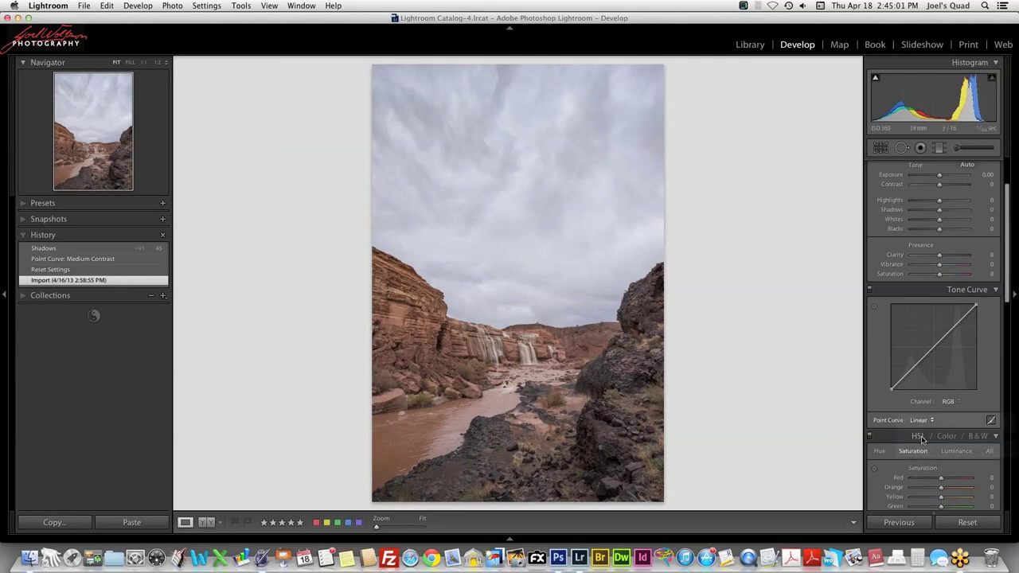
- Switch the point curve to Medium Contrast, raise Shadows to +43, and compare against Import in History
left_click(927, 420)
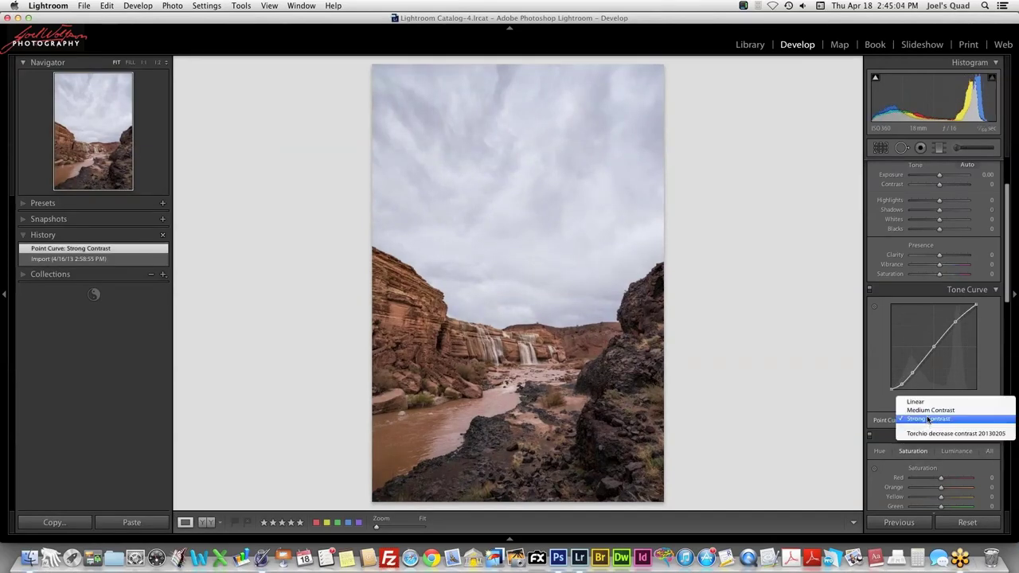
left_click(928, 411)
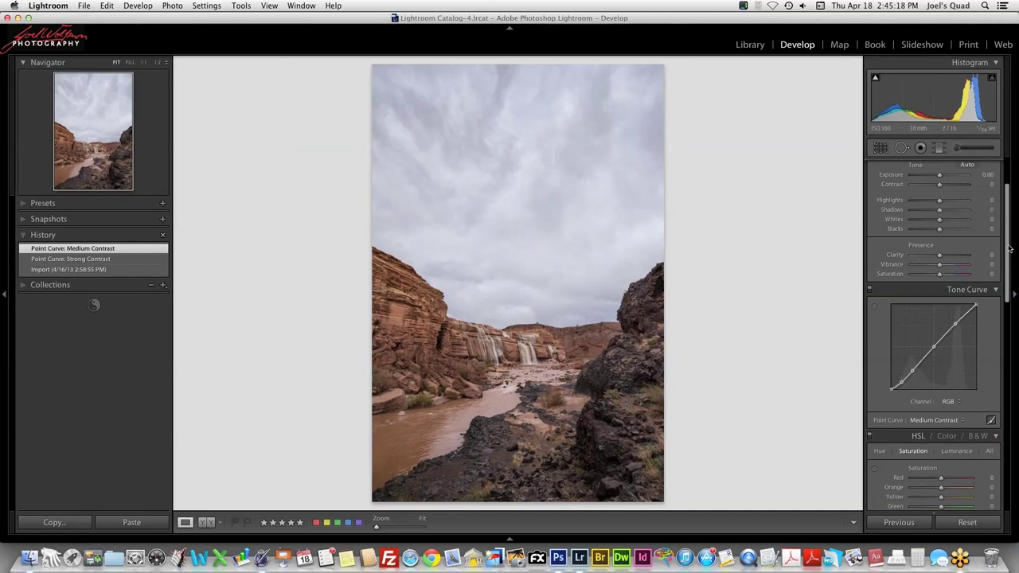
scroll(1008, 243, "up", 1)
left_click_drag(1007, 243, 1008, 218)
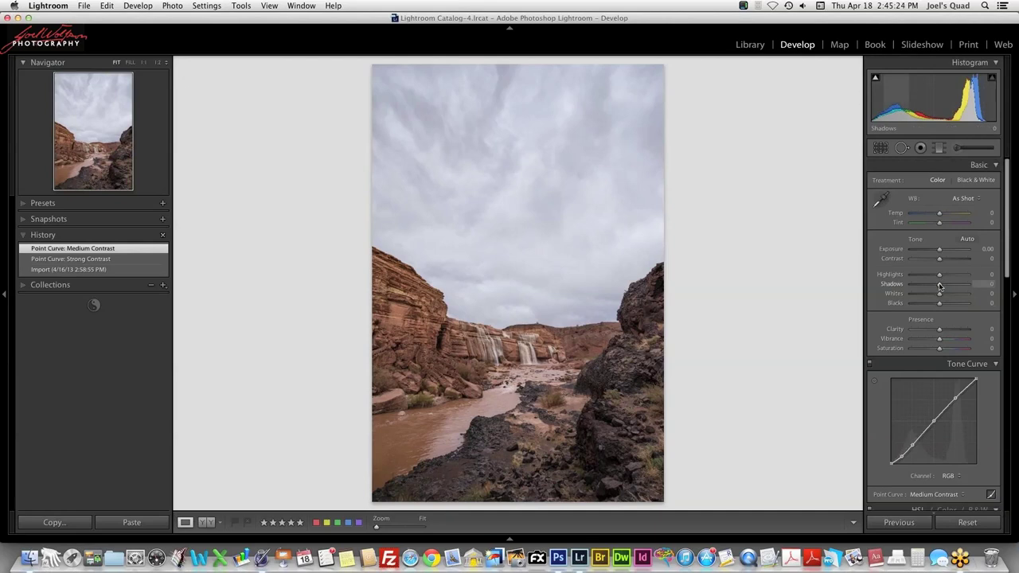
mouse_move(940, 286)
left_mouse_down()
mouse_move(968, 285)
mouse_move(914, 287)
mouse_move(962, 290)
mouse_move(951, 284)
left_mouse_up()
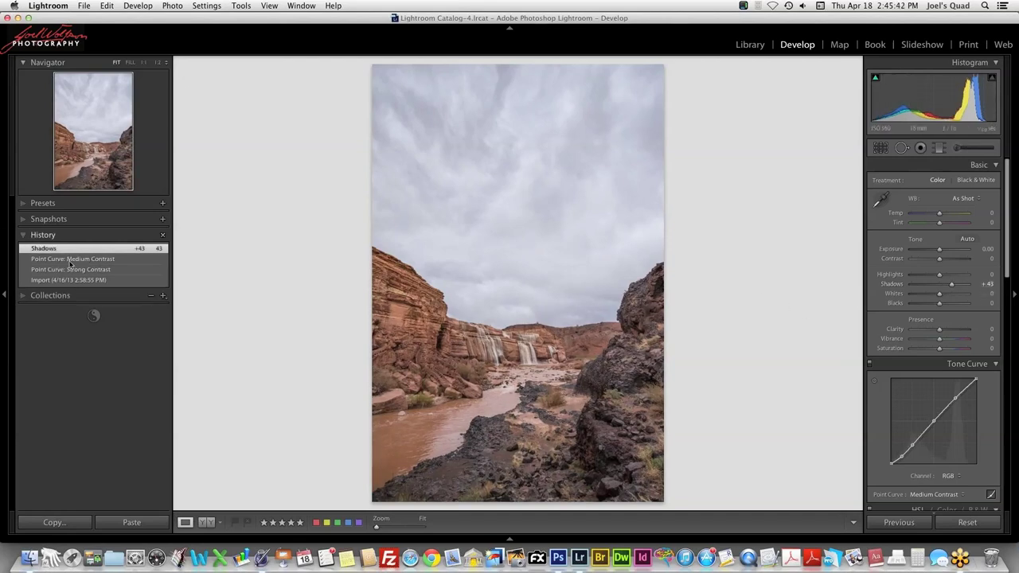
left_click(90, 284)
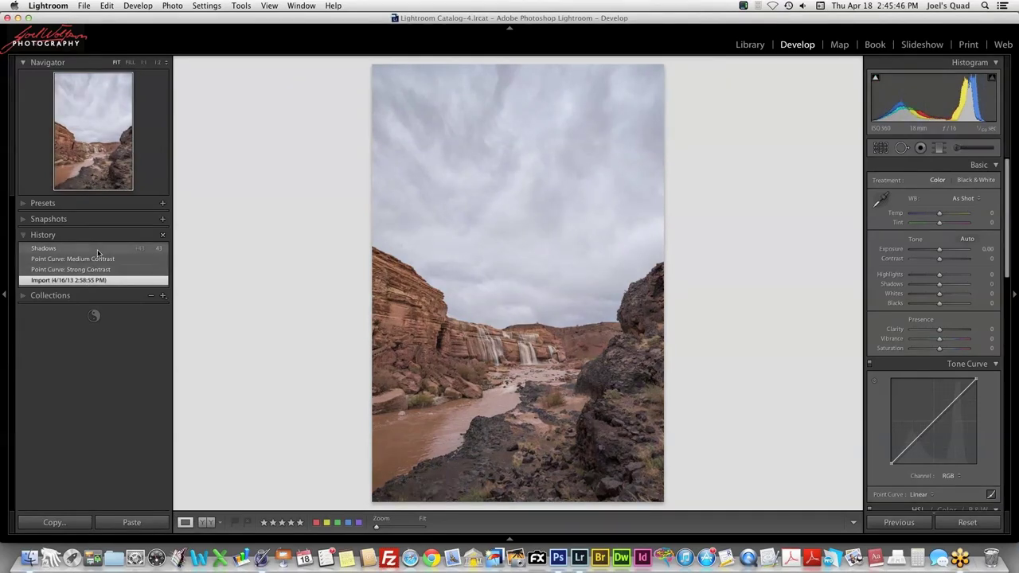
left_click(98, 252)
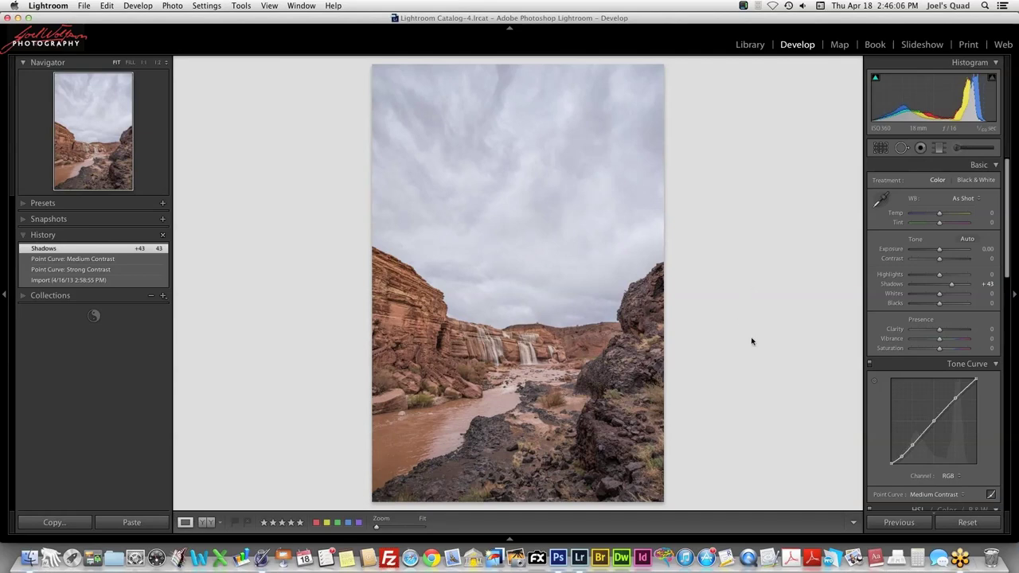
- Send a copy with Lightroom adjustments to photoFXlab via Edit In, and show its Topaz plug-ins list
right_click(566, 244)
mouse_move(605, 316)
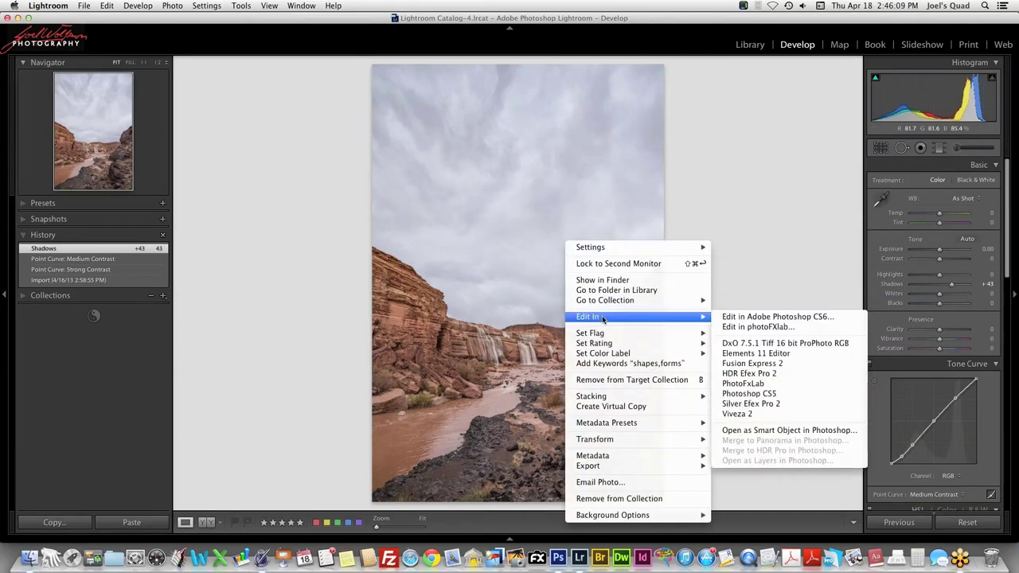
left_click(733, 328)
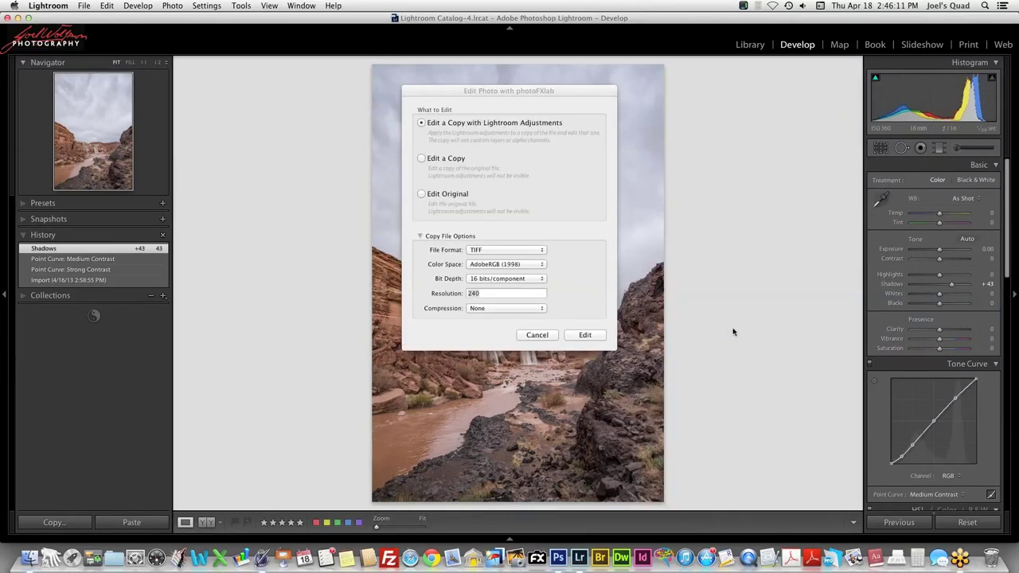
key("Return")
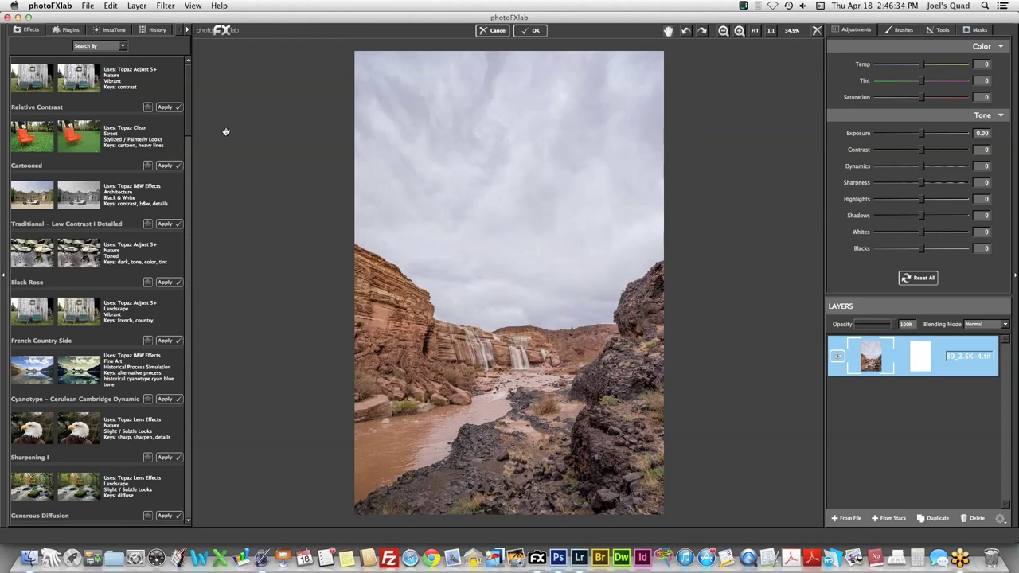
left_click(72, 31)
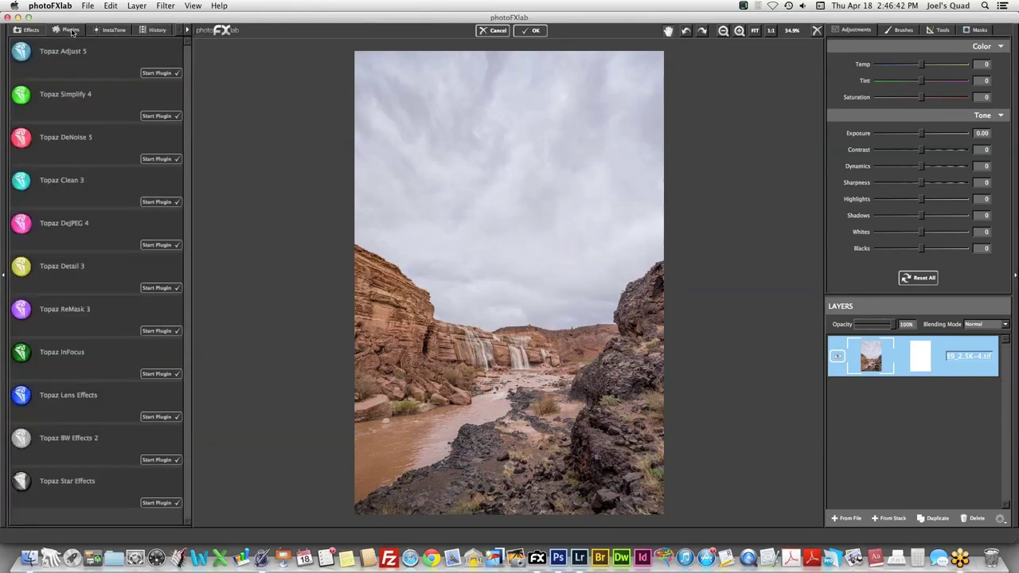
left_click(113, 32)
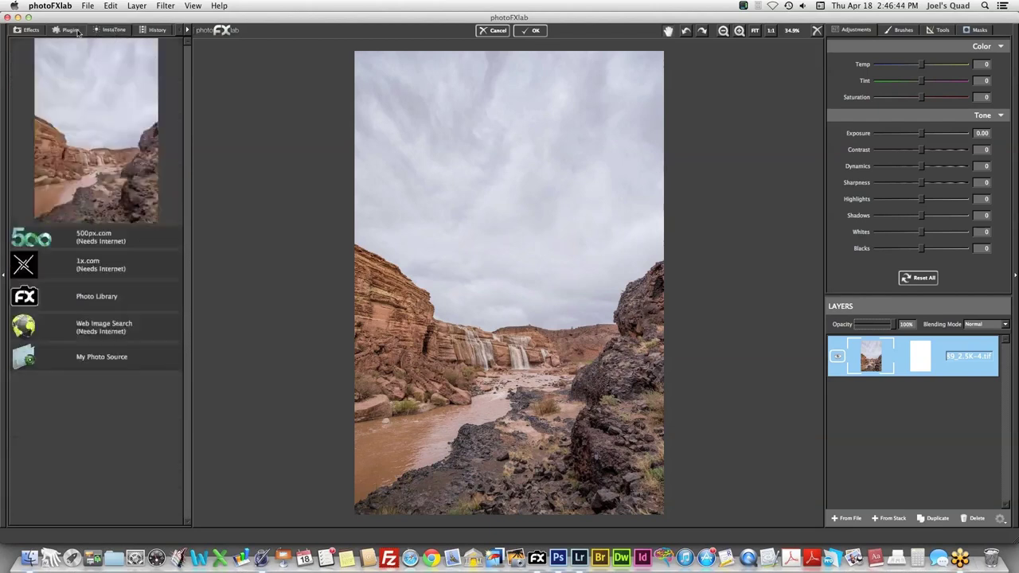
left_click(77, 32)
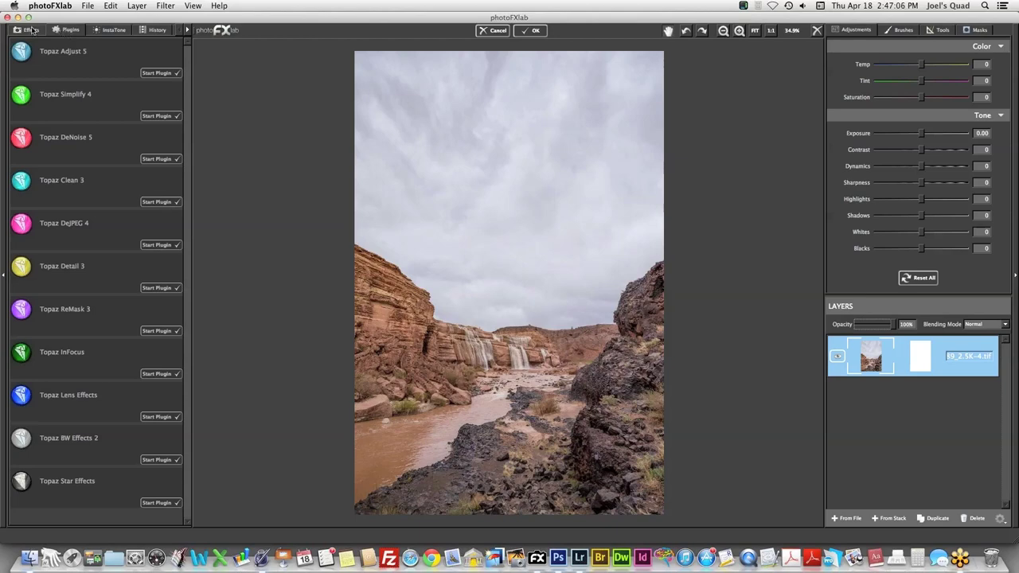
left_click(30, 29)
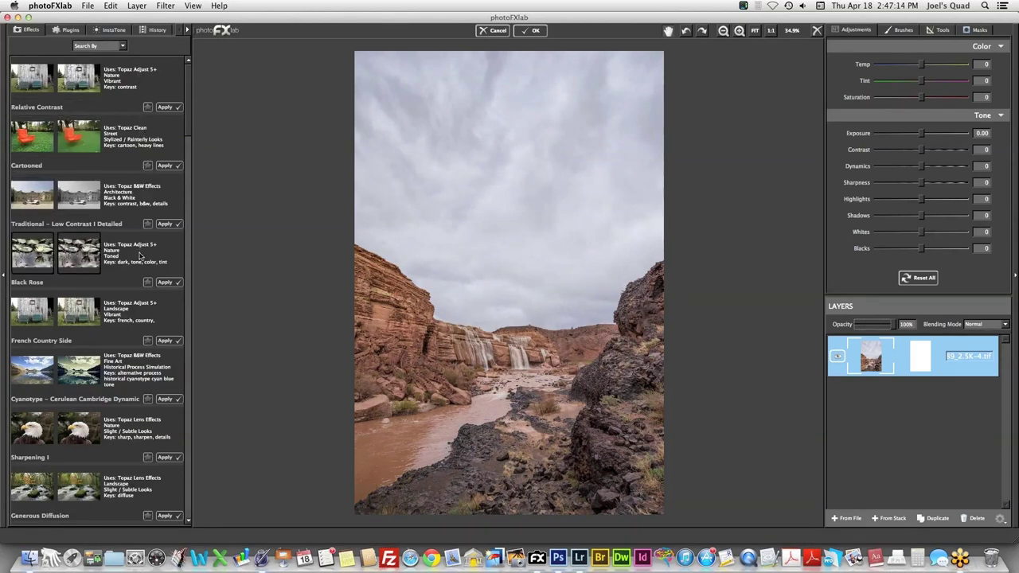
left_click(70, 30)
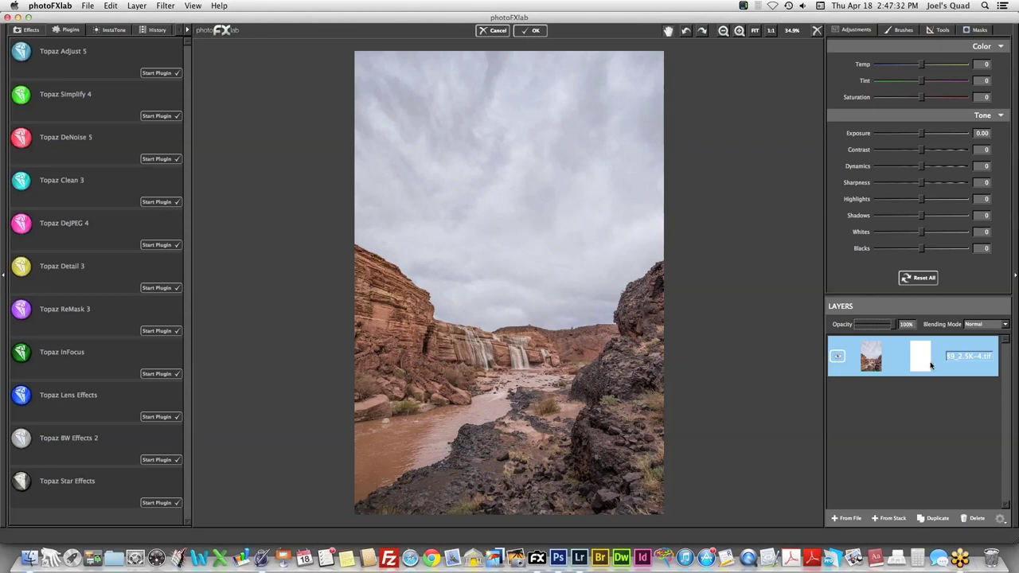
- Duplicate the photo layer as 'Clouds' and set its Dynamics to 34 and Exposure to 0.33
left_click_drag(914, 362, 936, 517)
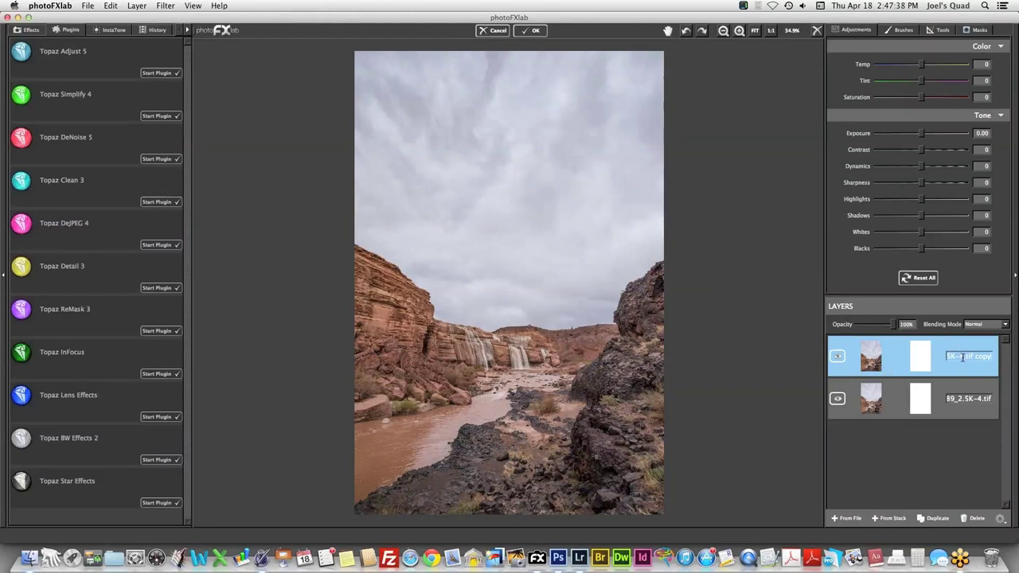
type("Clouds")
left_click_drag(921, 165, 922, 168)
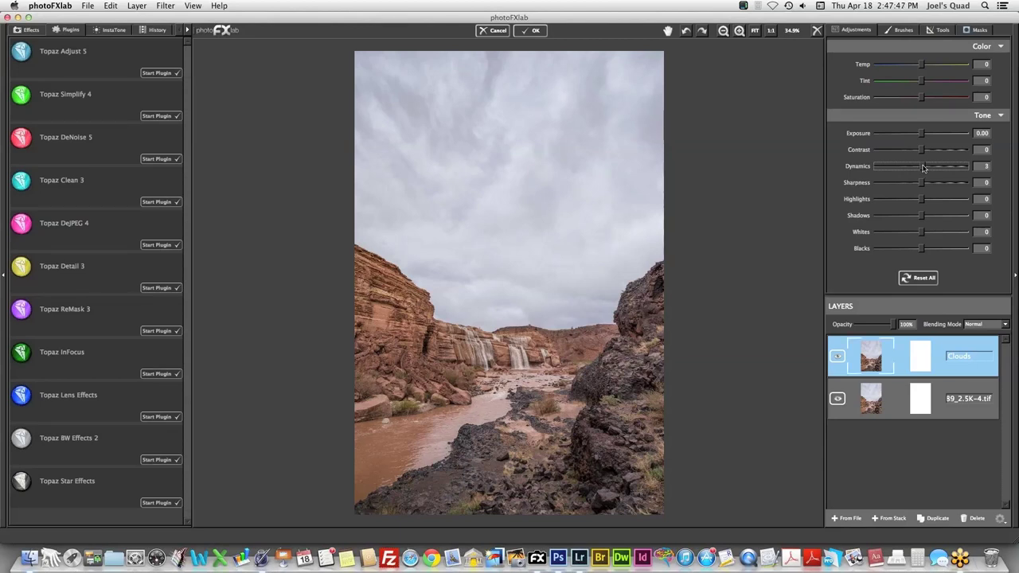
left_click_drag(922, 168, 936, 166)
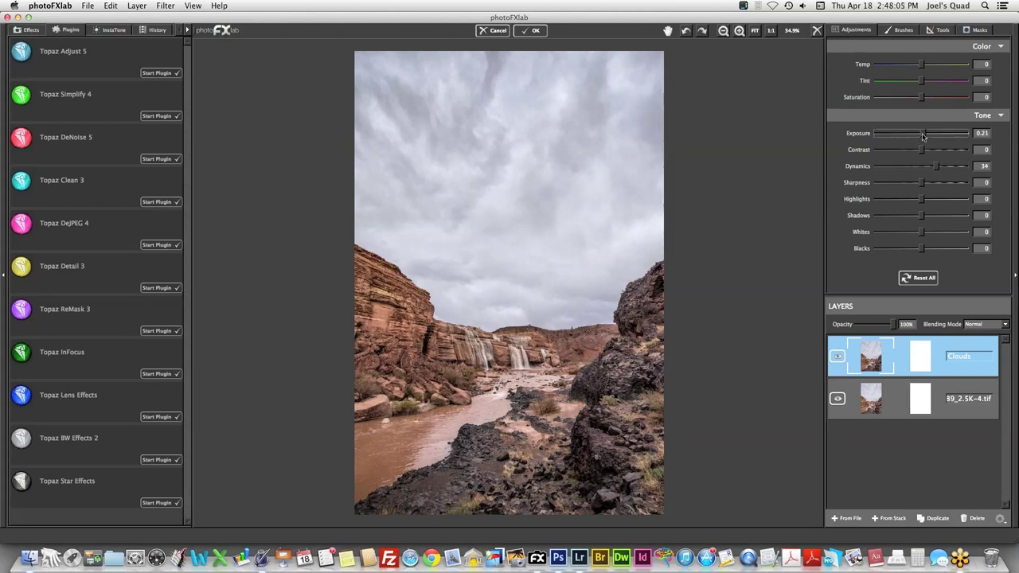
left_click_drag(923, 136, 924, 136)
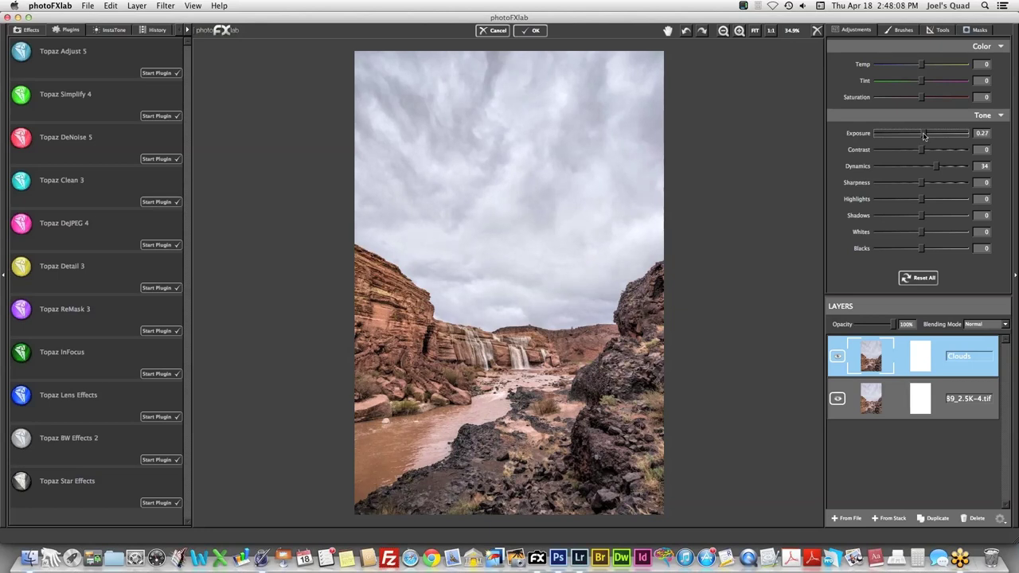
left_click_drag(923, 136, 926, 136)
- Invert the Clouds mask, set Brush Value 255 and Size 0.41, and paint the sky back in
left_click(977, 31)
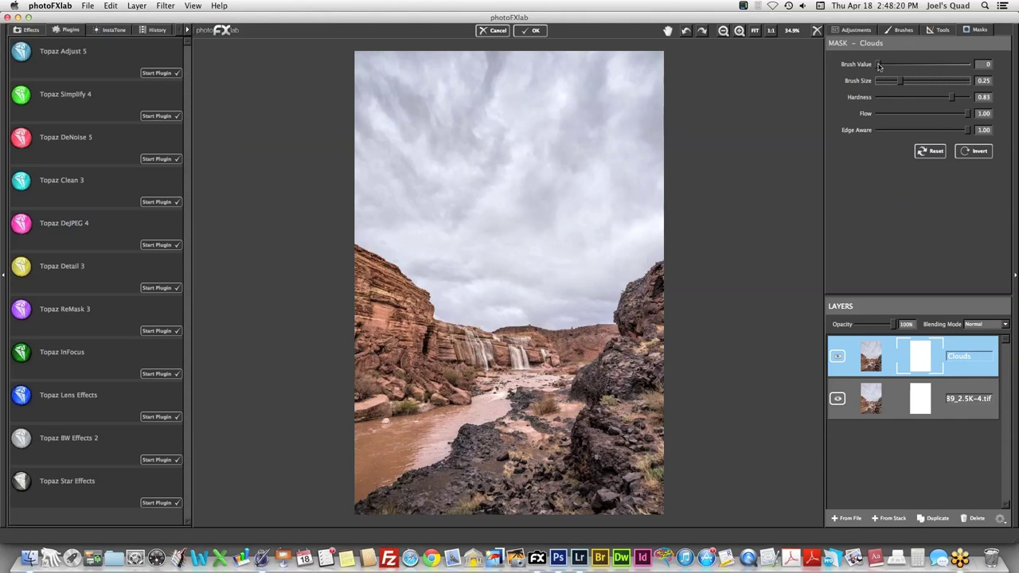
left_click(970, 152)
left_click_drag(878, 64, 968, 65)
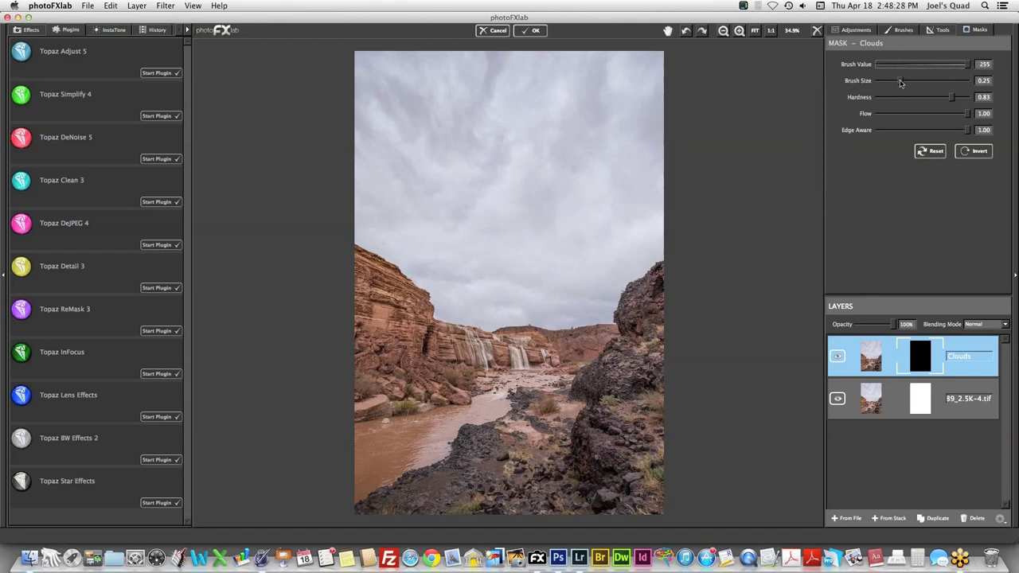
left_click_drag(900, 82, 914, 80)
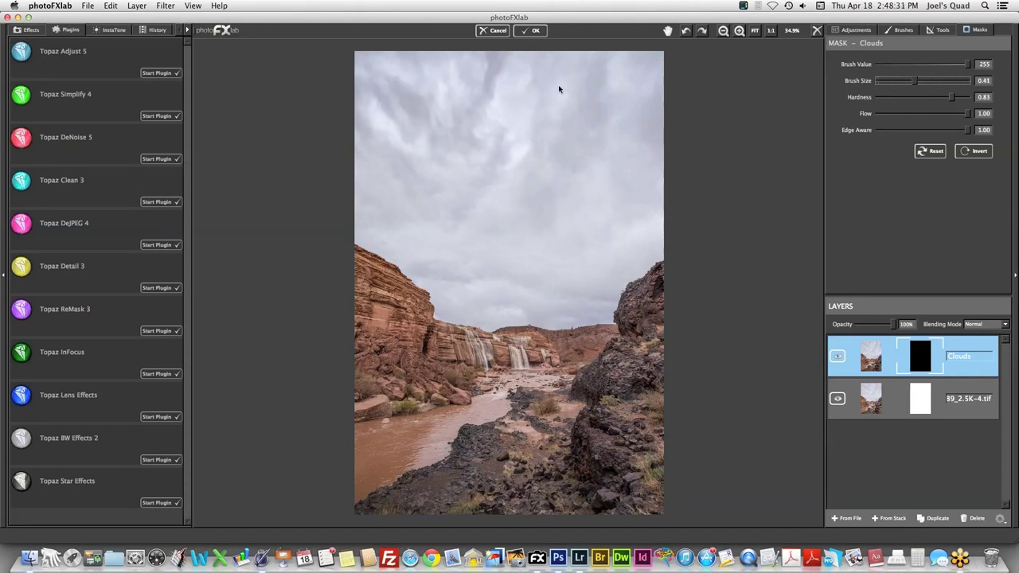
mouse_move(558, 89)
left_mouse_down()
mouse_move(484, 100)
mouse_move(357, 164)
mouse_move(439, 221)
mouse_move(423, 247)
mouse_move(380, 228)
mouse_move(434, 282)
mouse_move(486, 302)
mouse_move(551, 305)
mouse_move(586, 300)
mouse_move(648, 227)
mouse_move(616, 204)
mouse_move(461, 263)
left_mouse_up()
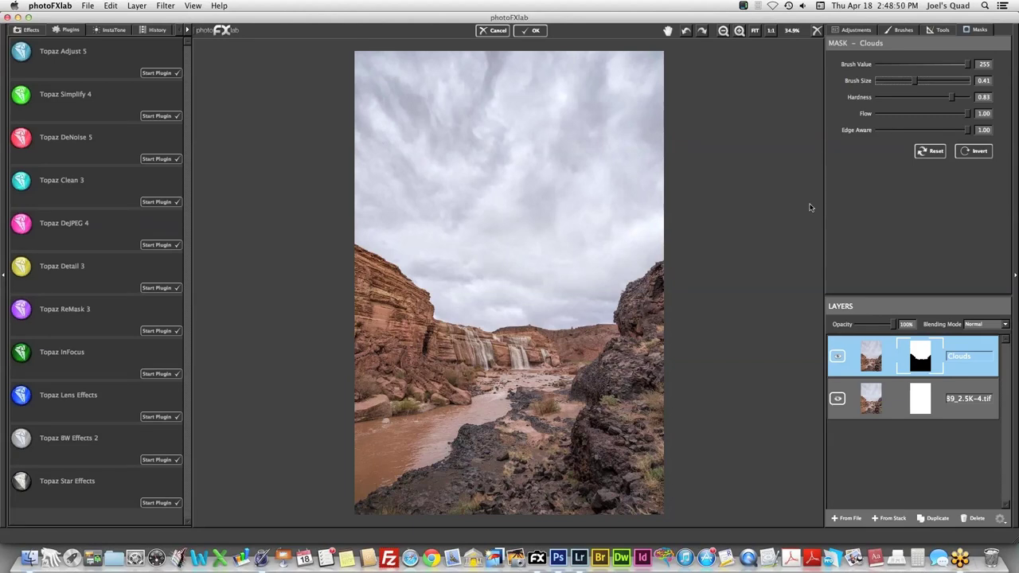
- Create a merged stack layer named BWEffectsSepia and open it in Topaz BW Effects 2
left_click(890, 518)
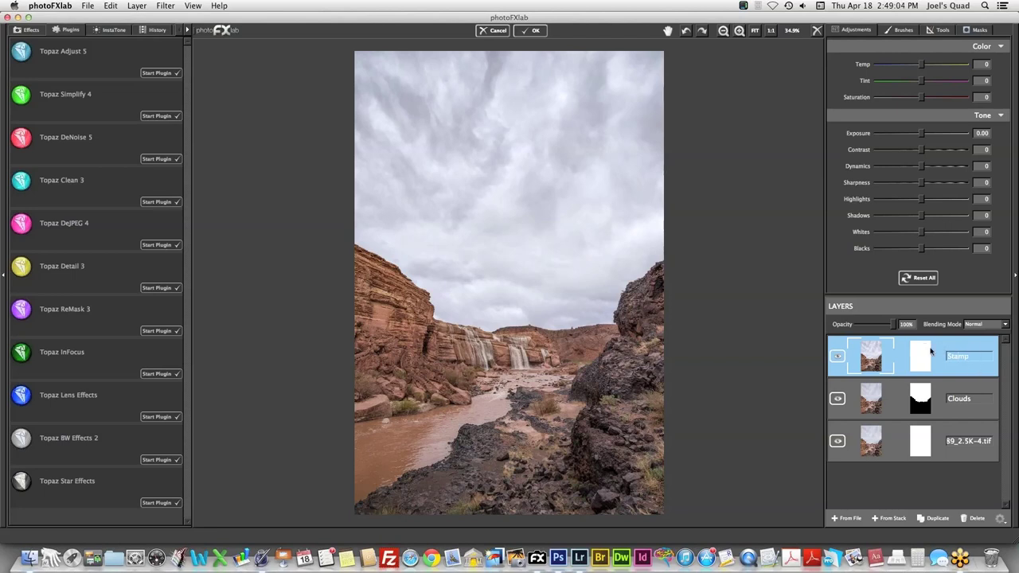
type("BWEffect")
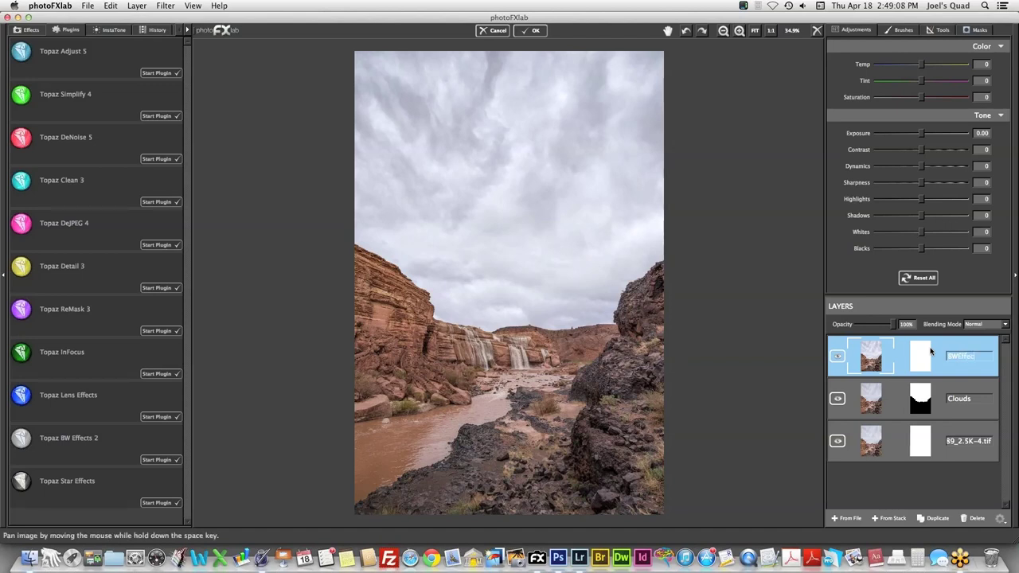
type("sSepia")
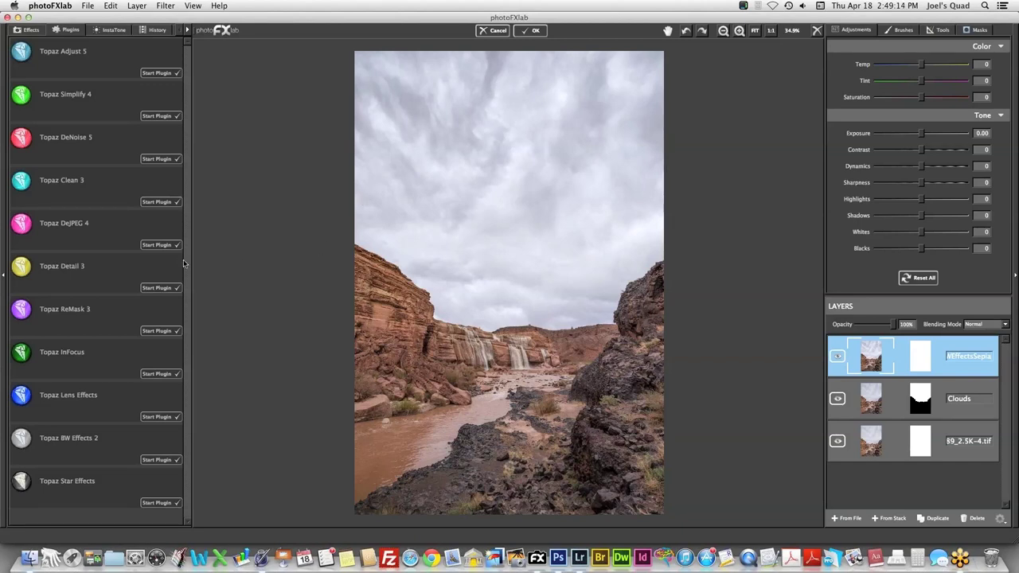
left_click(161, 460)
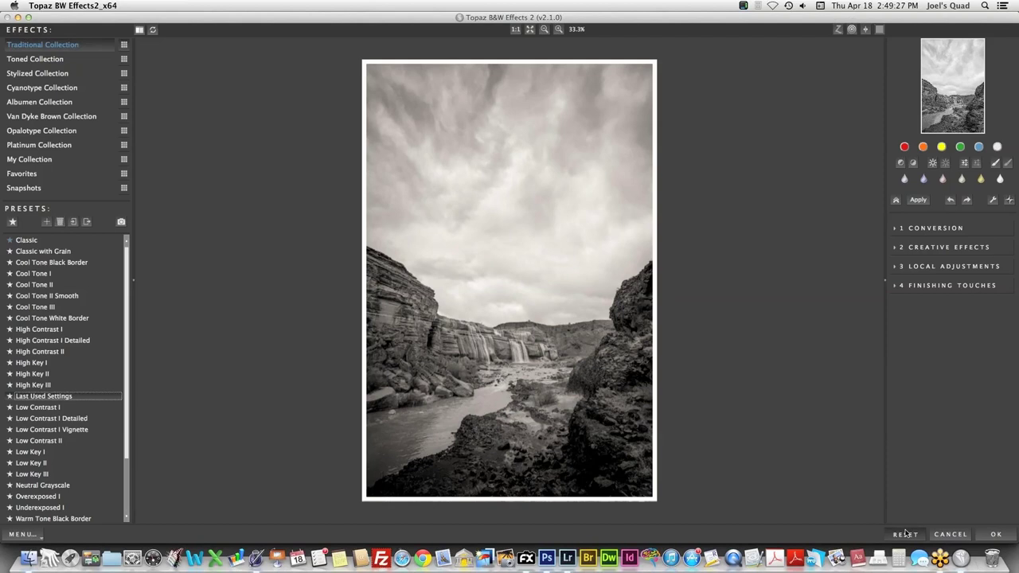
- Reset the previous toning and border, then preview Sepia by Joel I in the Toned Collection
left_click(905, 533)
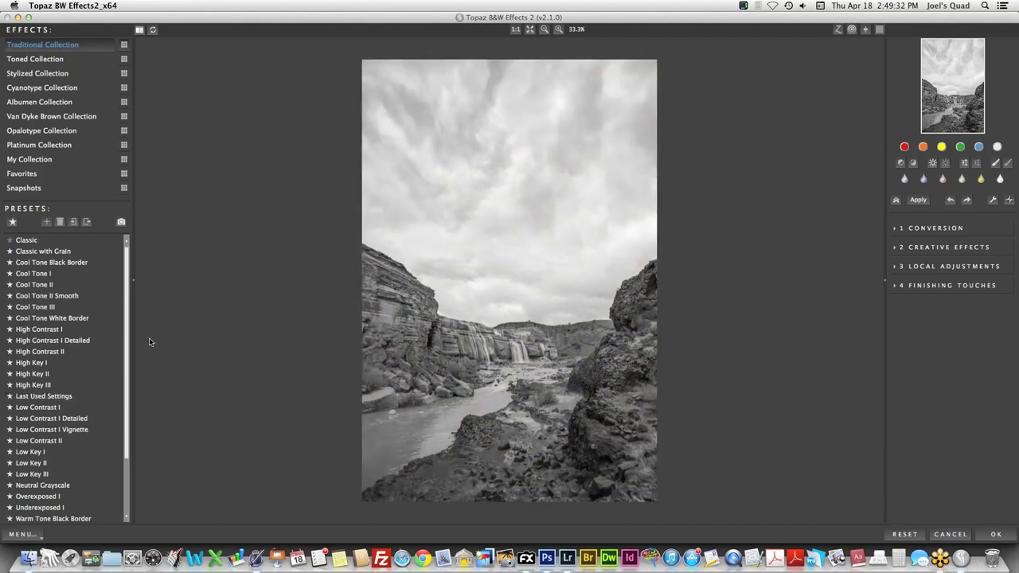
left_click(124, 60)
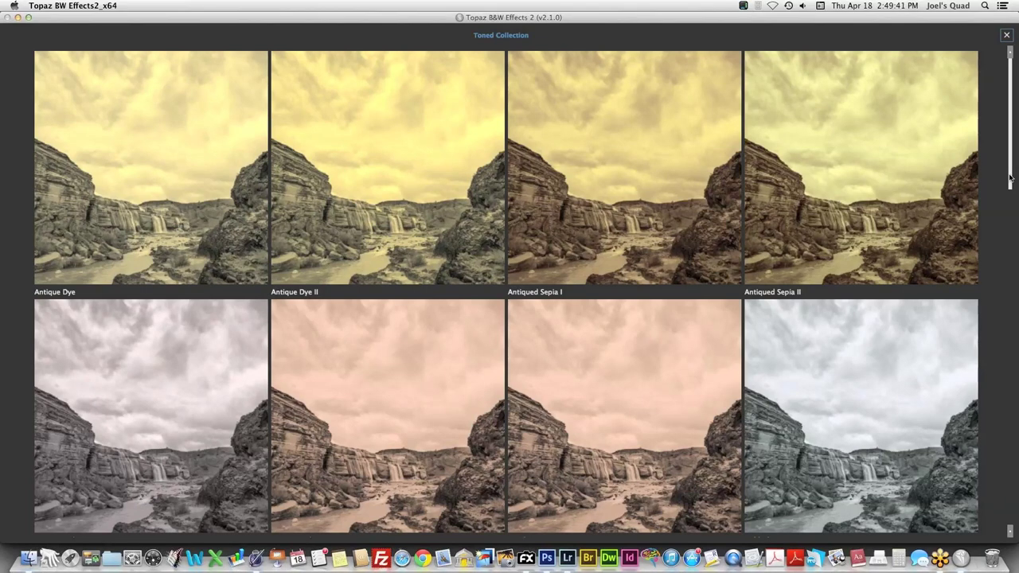
left_click_drag(1010, 177, 1013, 238)
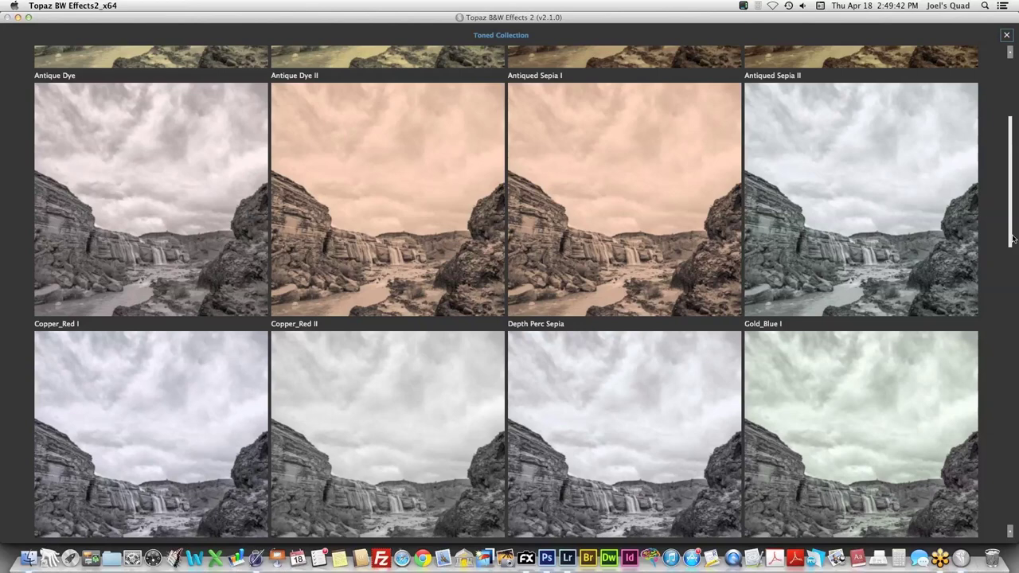
left_click_drag(1013, 239, 1002, 443)
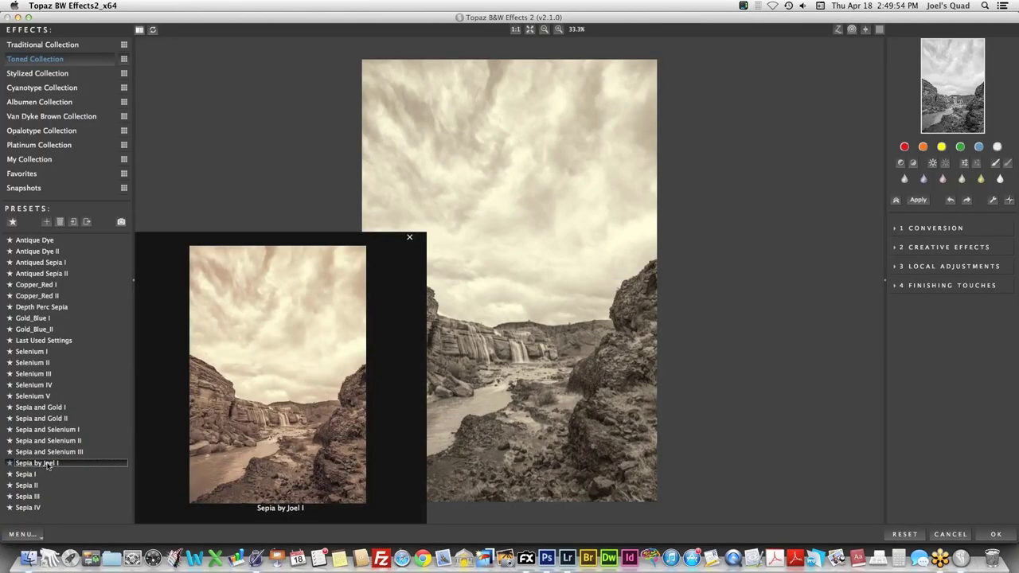
left_click(49, 465)
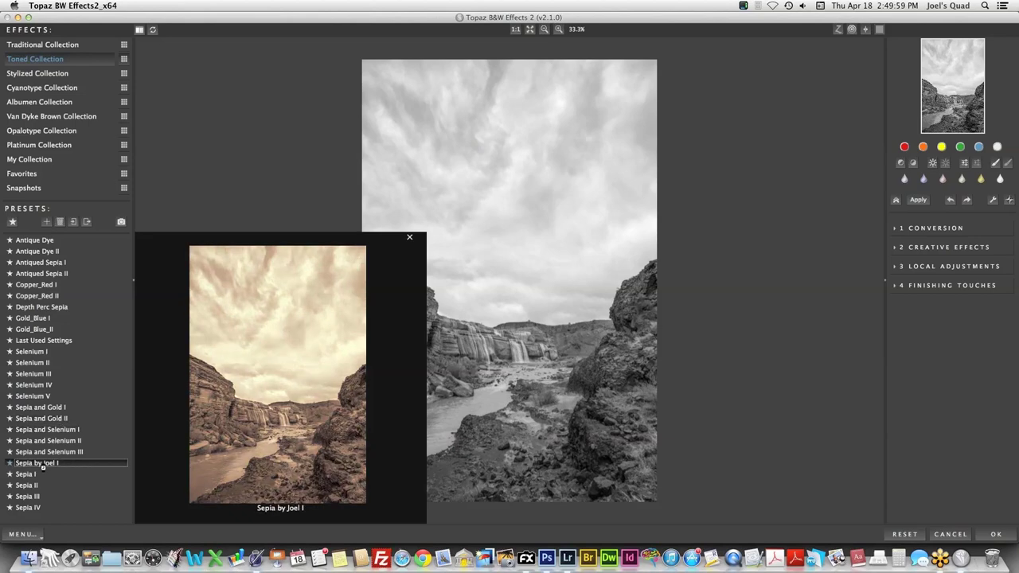
- Apply the Sepia by Joel I preset, then use Zone Mode to check the brightest and mid-tone zones
left_click(42, 463)
left_click(409, 237)
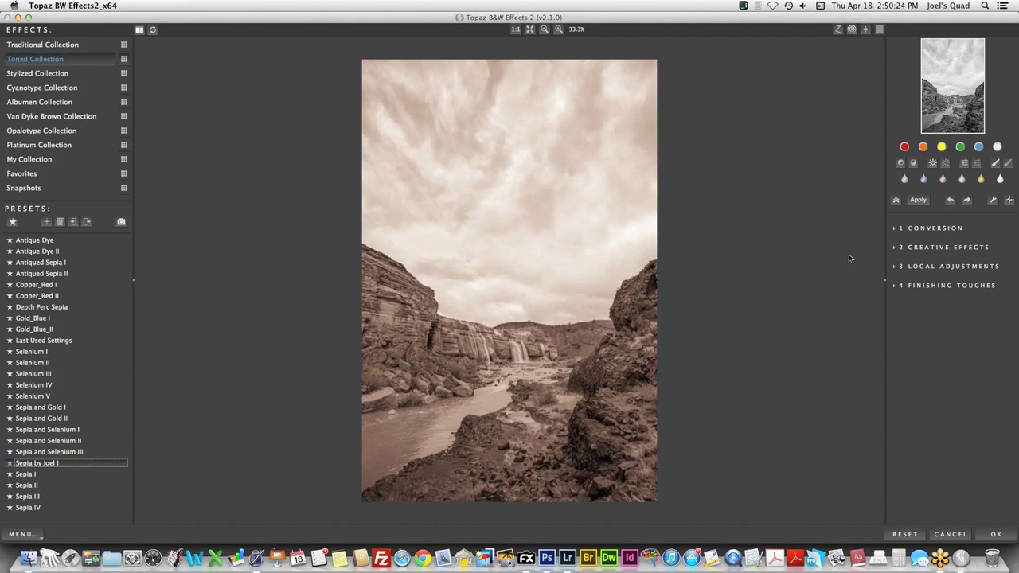
left_click(839, 32)
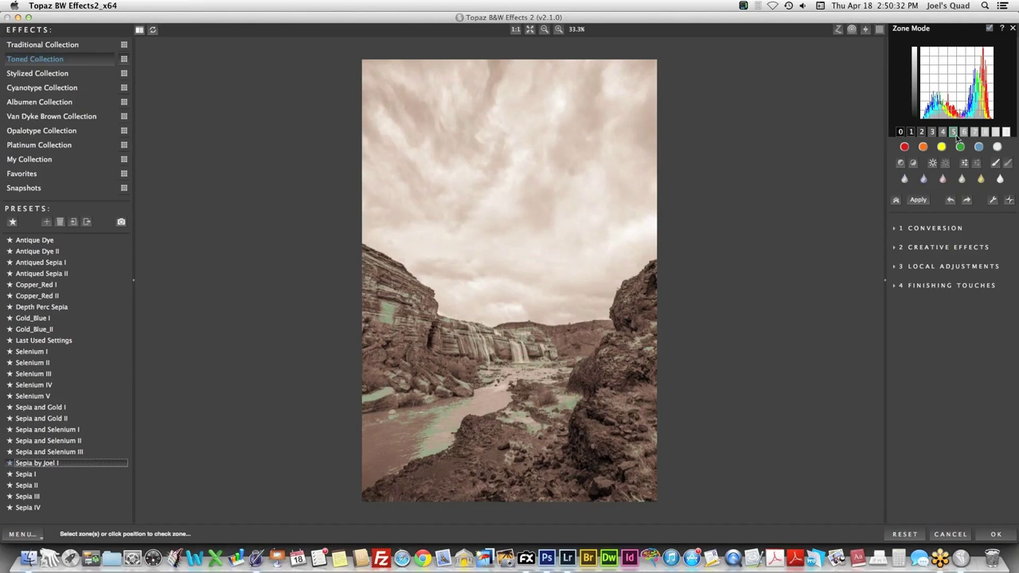
left_click(996, 134)
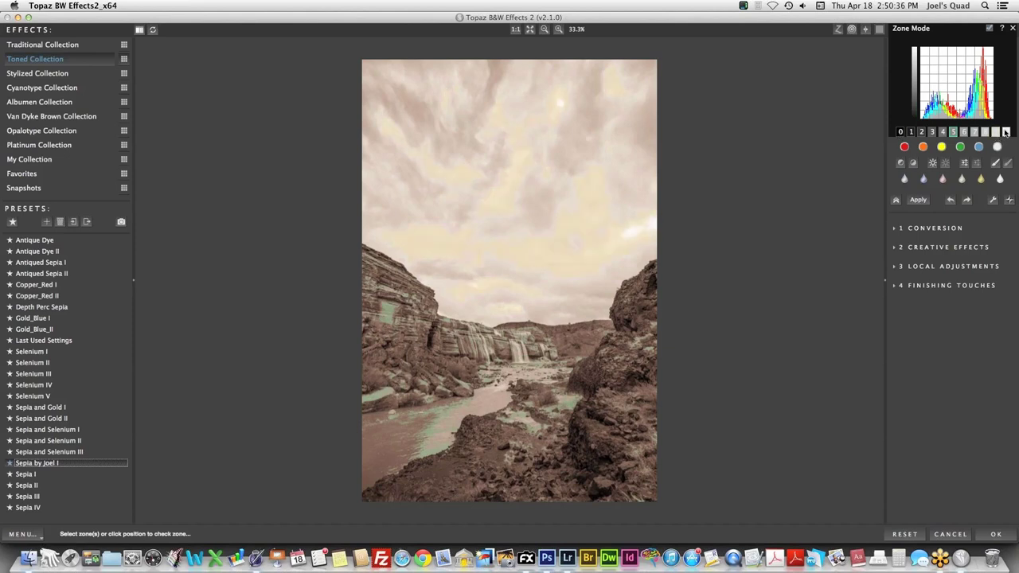
left_click(1006, 133)
left_click(954, 132)
left_click(995, 132)
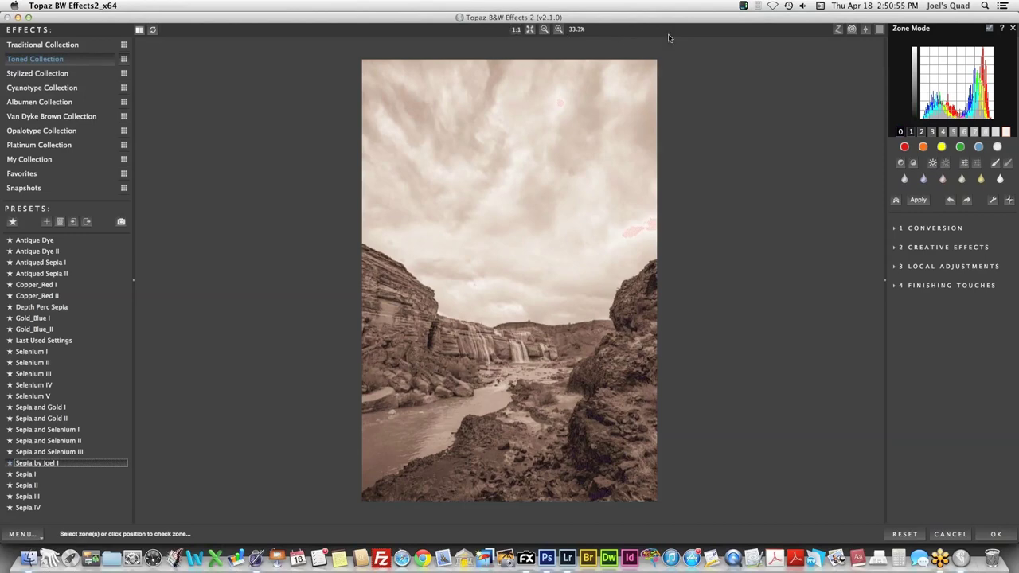
- At 1:1 zoom, compare the sepia toning against the untoned original on the river and rocks
key("super+alt+0")
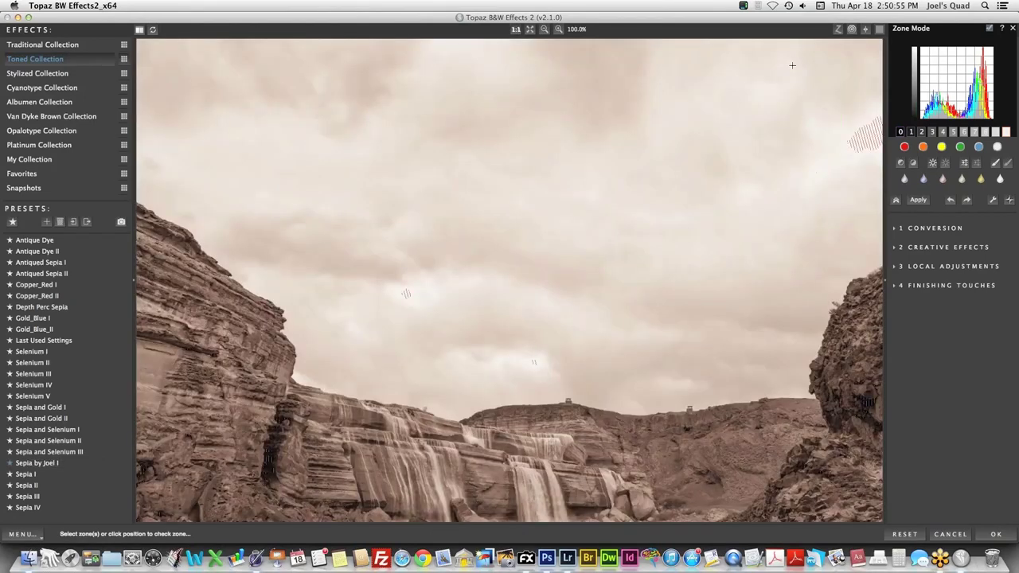
left_click(727, 446)
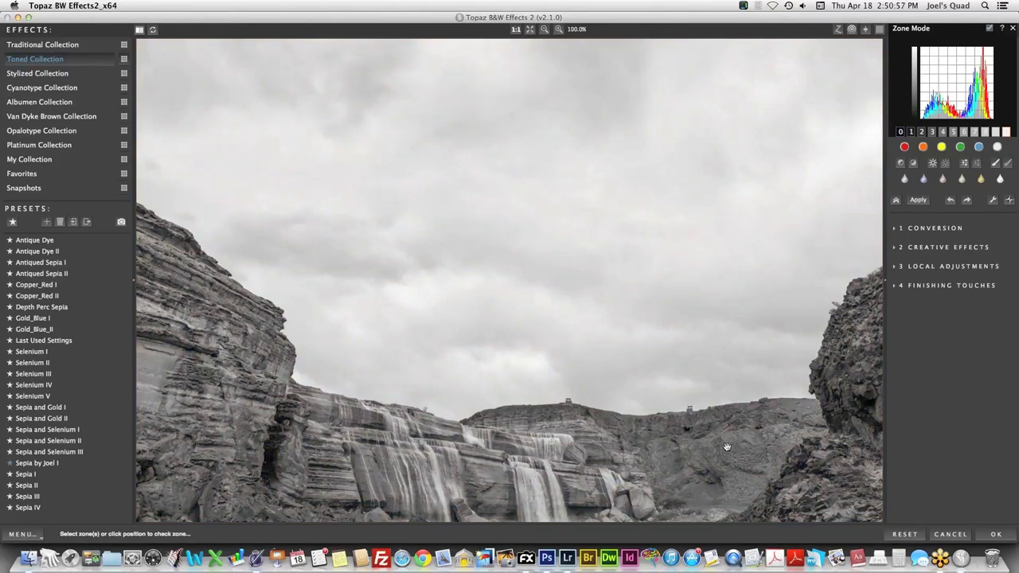
left_click_drag(727, 446, 720, 4)
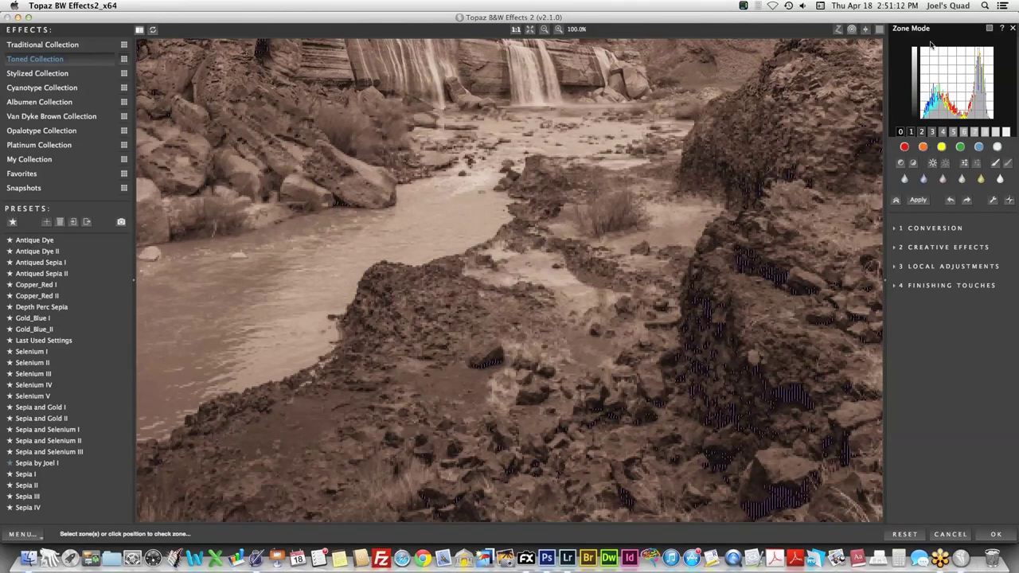
left_click(627, 299)
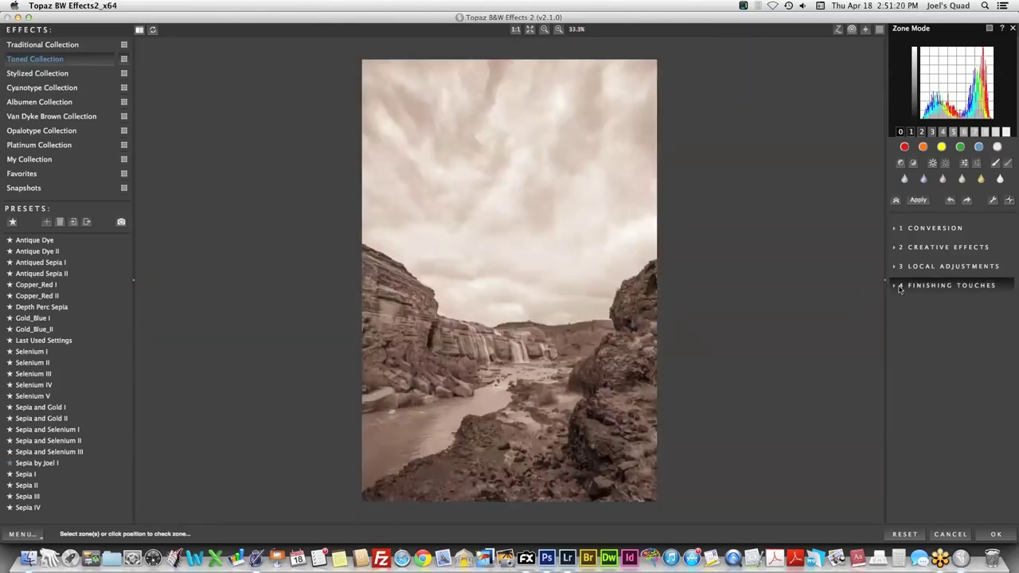
- Enable a vignette at Strength 0.02, Size 0.37 and Transition 0.60
left_click(947, 285)
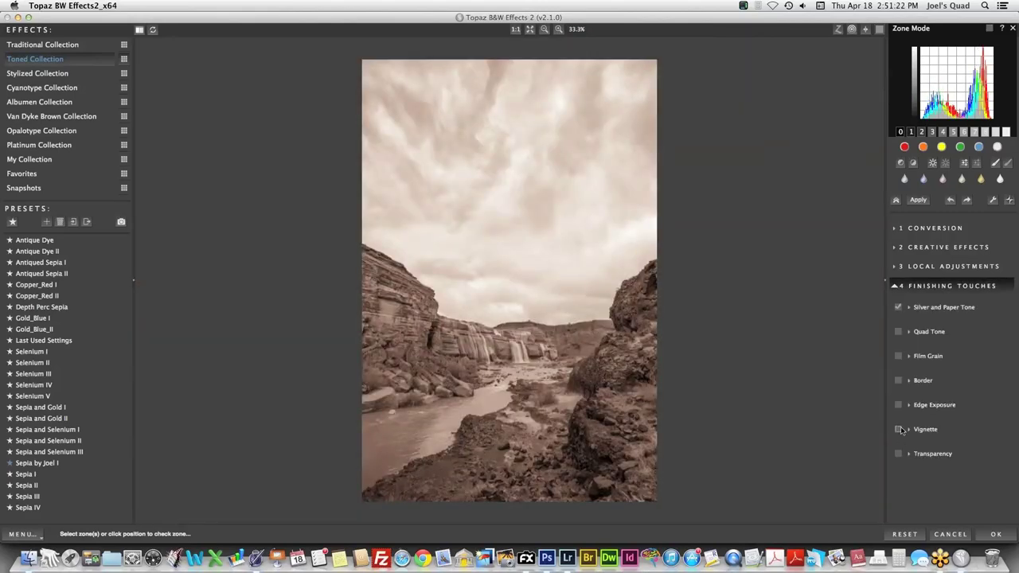
left_click(899, 429)
left_click(909, 429)
left_click_drag(953, 468, 951, 462)
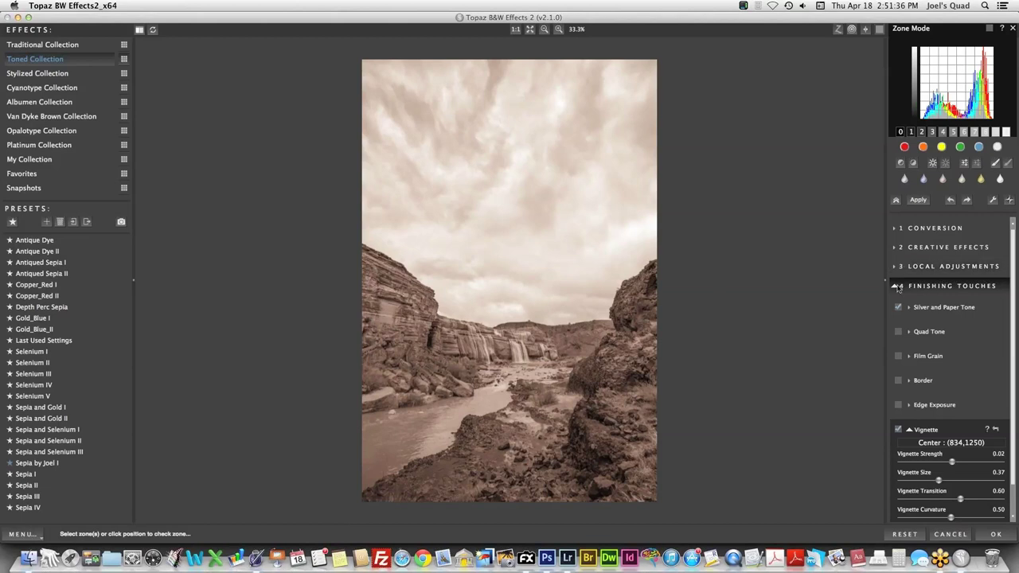
- Enable a Grungy BW 2 border and set its Size to 0.34
left_click(914, 381)
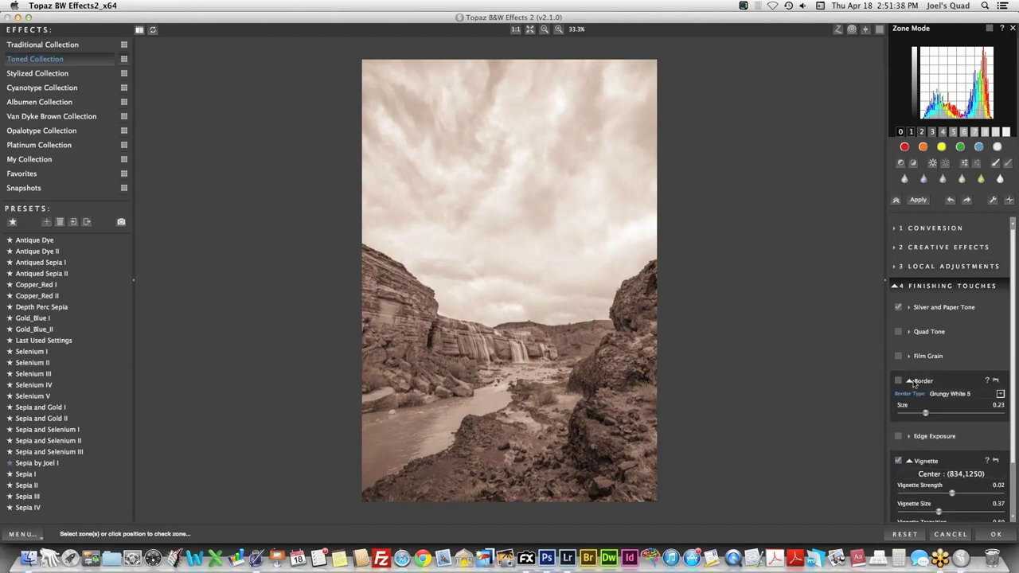
left_click(1000, 394)
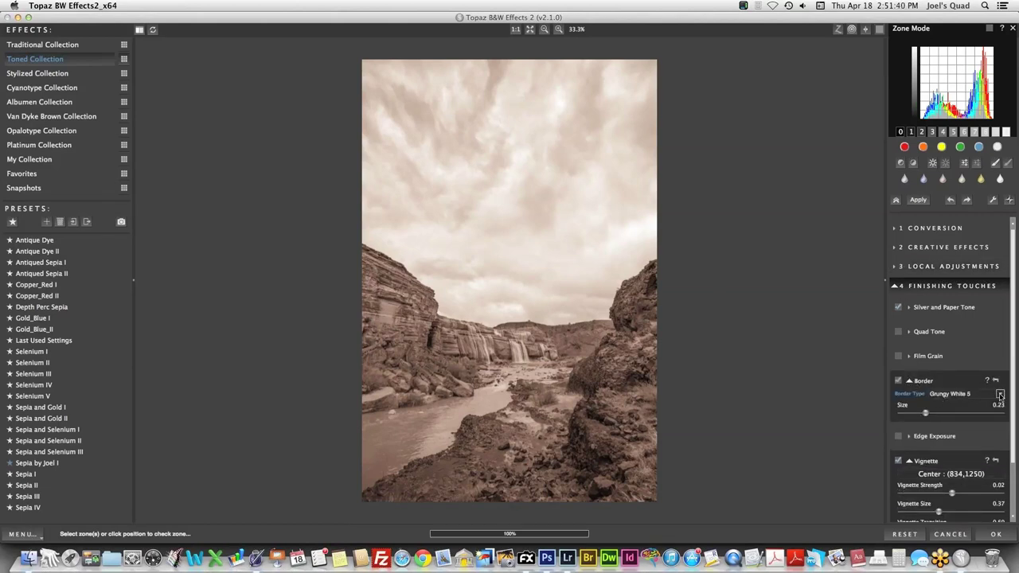
left_click(1000, 394)
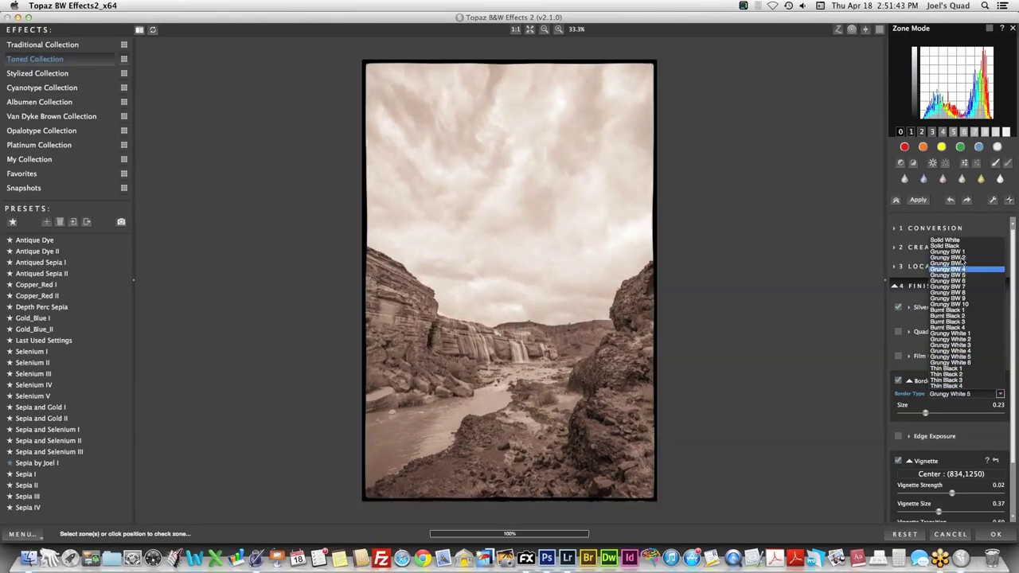
left_click(961, 260)
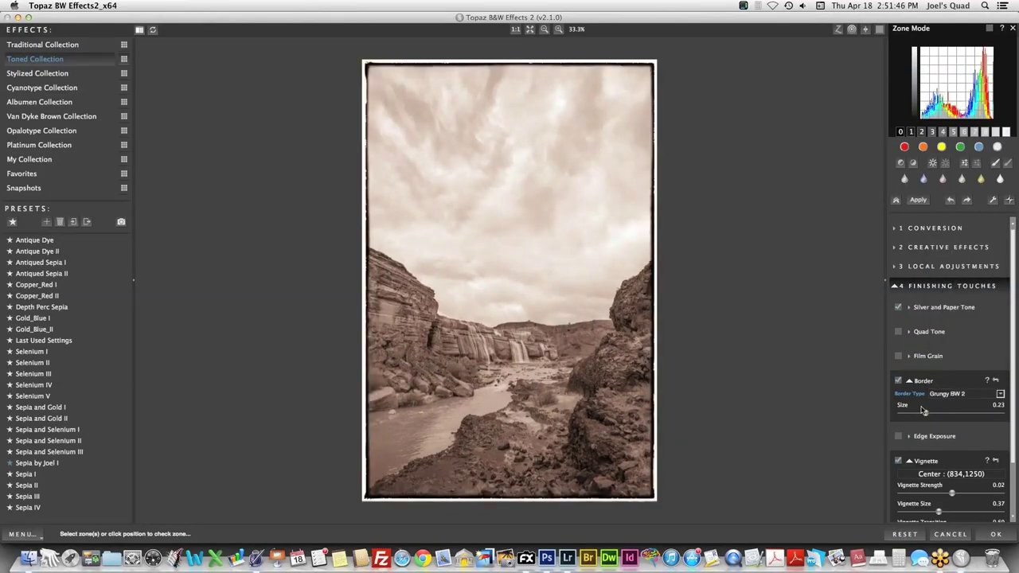
left_click_drag(925, 413, 936, 414)
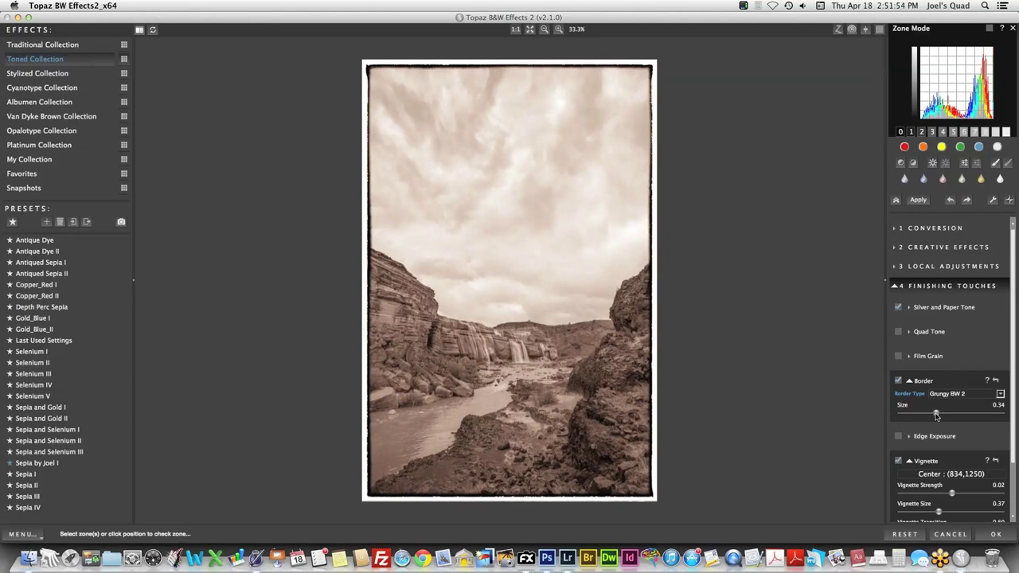
- Return the bordered sepia result to photoFXlab and add a merged stack layer named sharpen
left_click(994, 534)
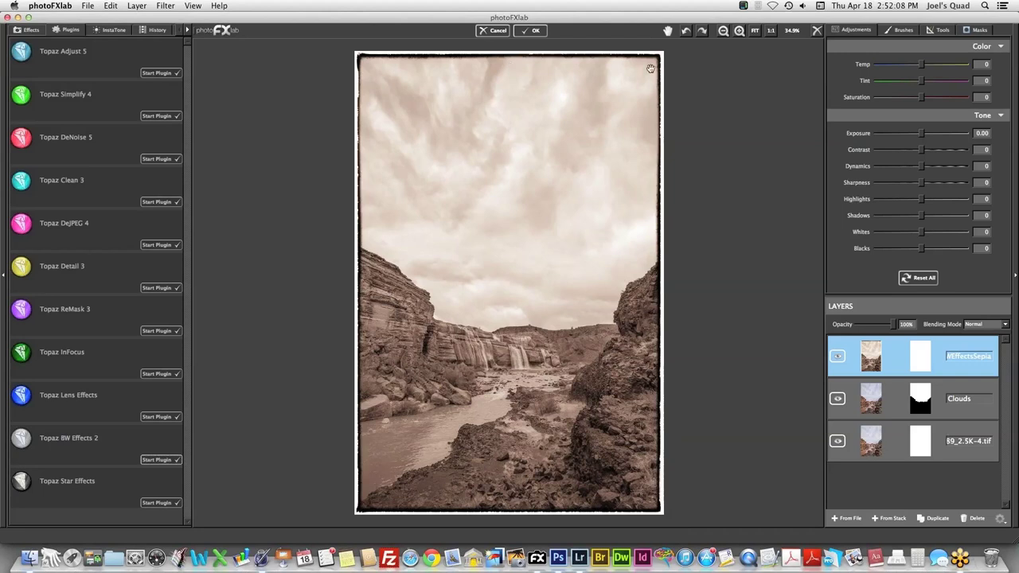
left_click(895, 518)
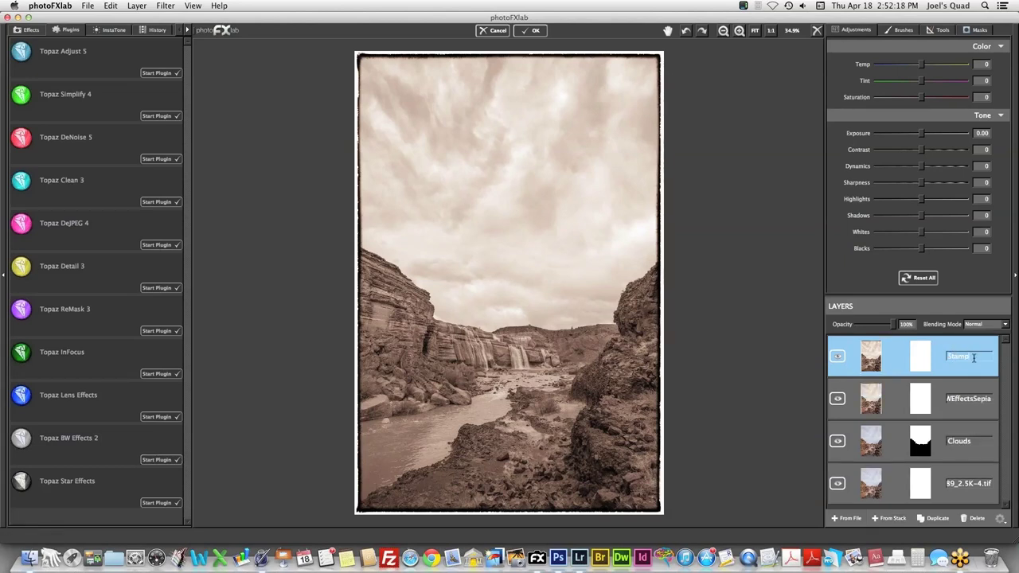
type("sharpen")
- At actual size, raise the sharpen layer's Sharpness to 33
left_click(771, 31)
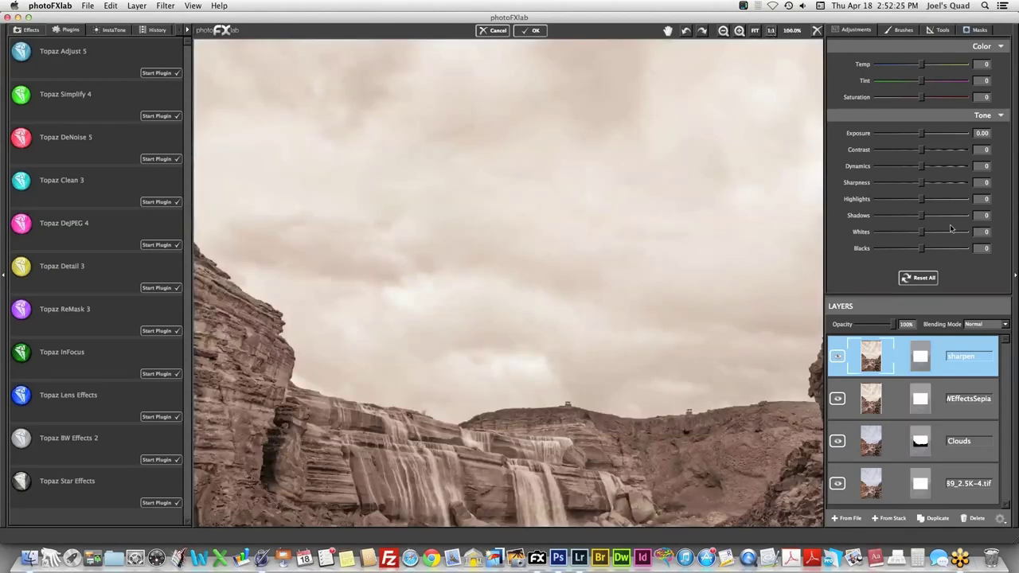
left_click(923, 183)
left_click_drag(923, 184, 937, 183)
left_click_drag(916, 362, 856, 440)
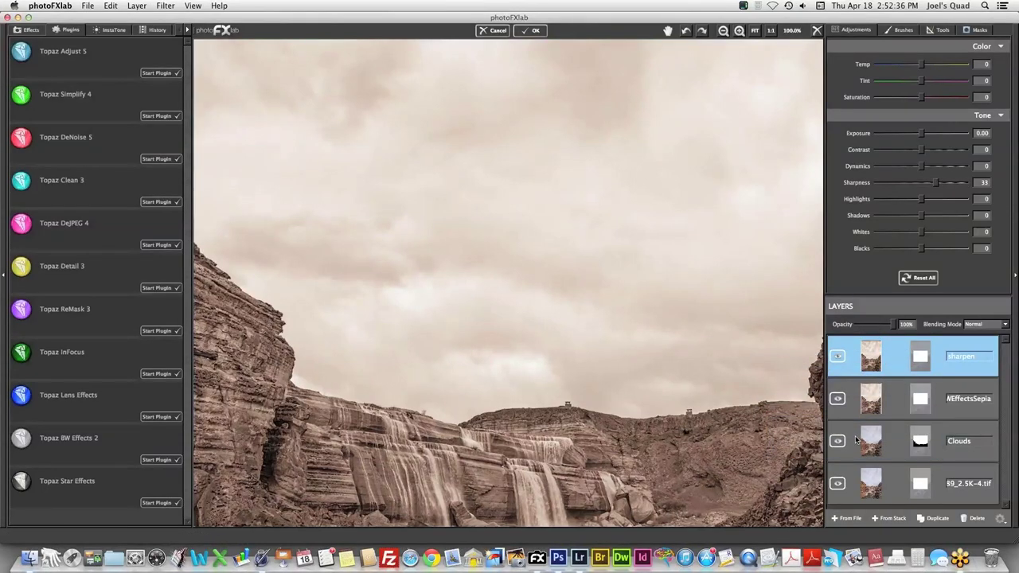
- Put the sharpen layer back on top, hide it for comparison, and fit the photo in view
left_click_drag(906, 362, 901, 367)
left_click_drag(900, 357, 836, 357)
left_click(836, 355)
left_click(754, 30)
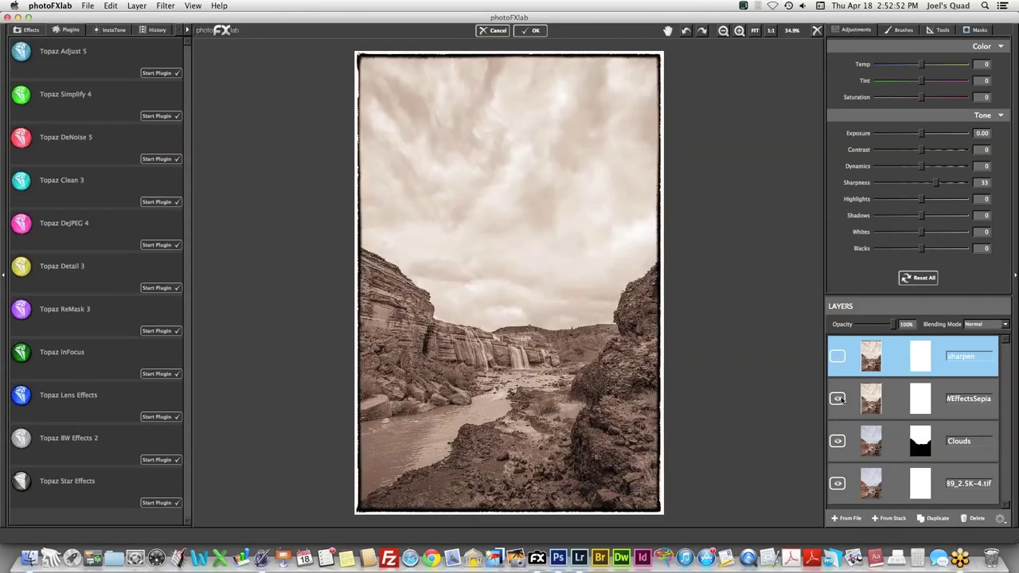
- Hide the BWEffectsSepia and Clouds layers and make the sharpen layer visible again
left_click(838, 398)
left_click(837, 440)
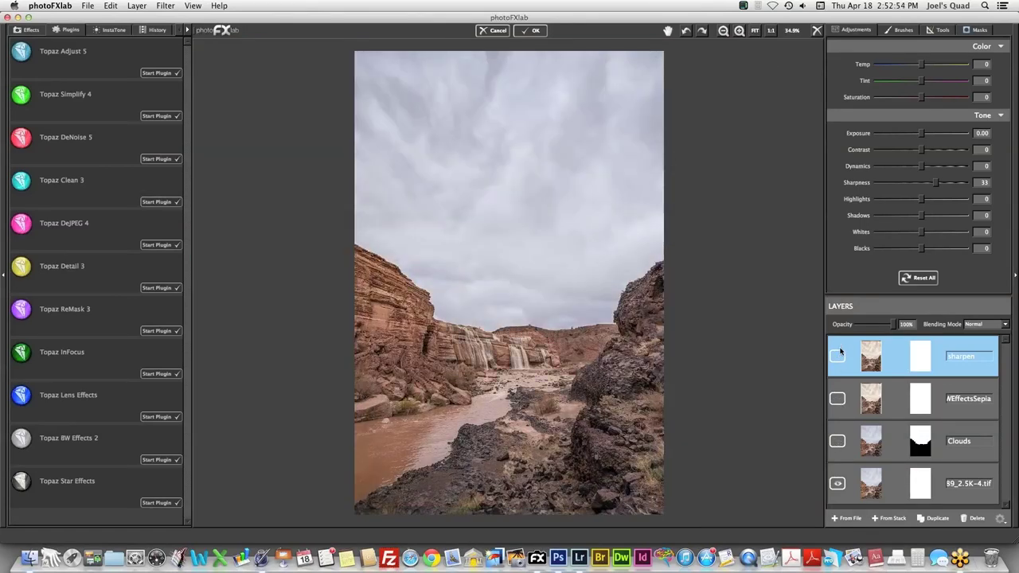
left_click(838, 356)
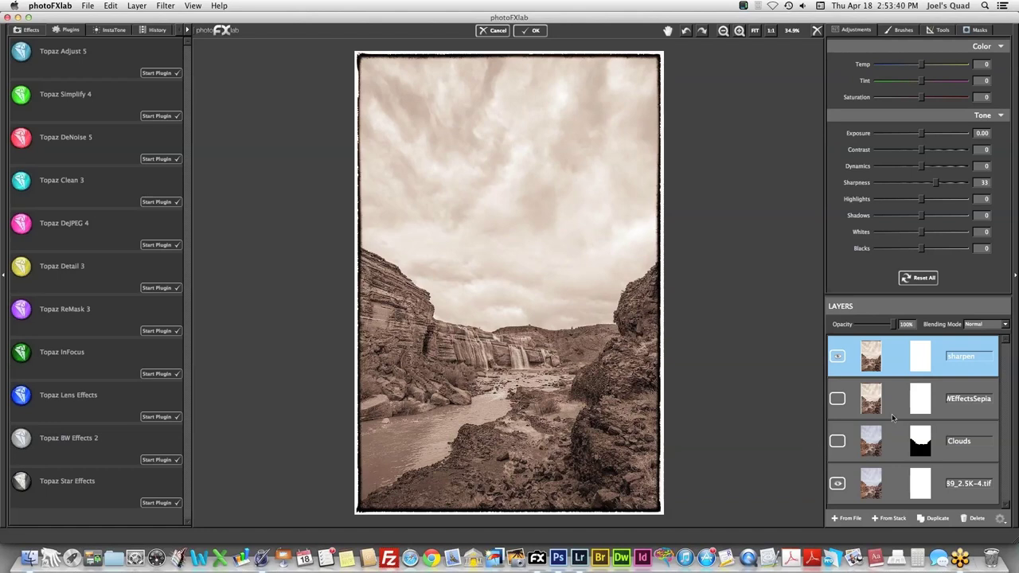
- Save the layered edit and send Grand_Falls_AZ_20130411_089_2.5K-4.tif back to Lightroom
left_click(535, 31)
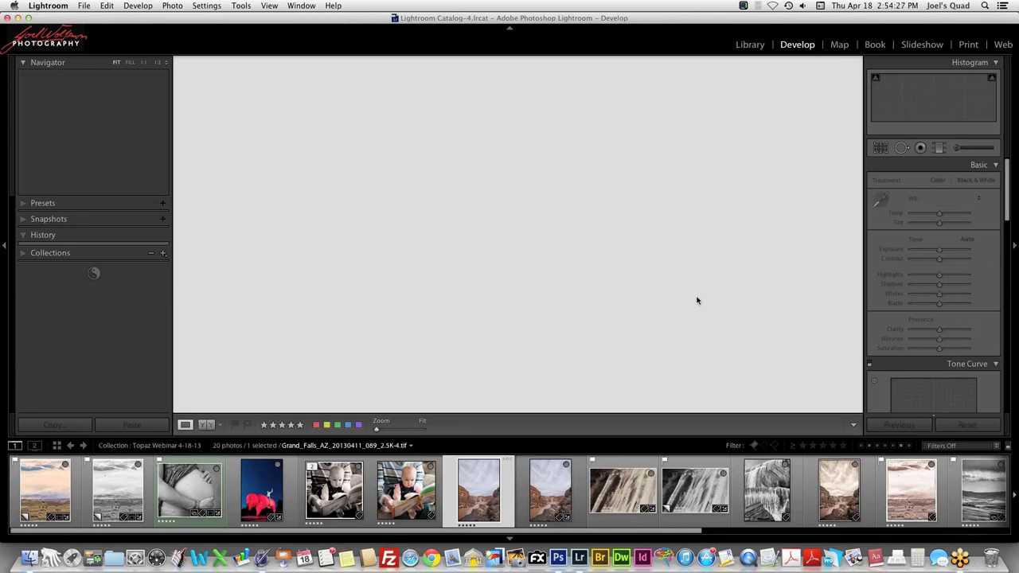
- Select the edited Grand_Falls_AZ_20130411_089_2.5K-3.tif copy and hide the toolbar to enlarge it
left_click(834, 491)
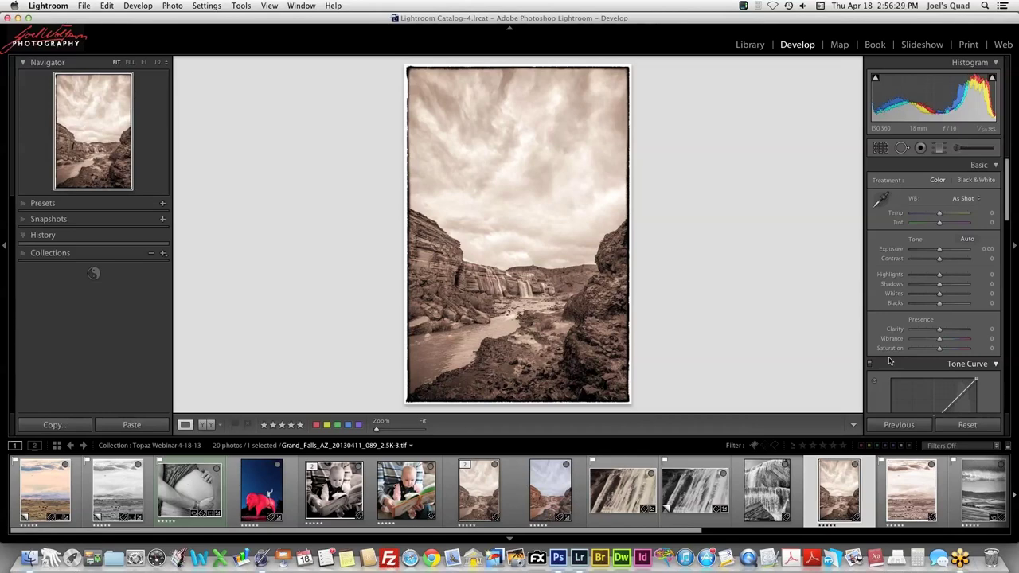
key("alt")
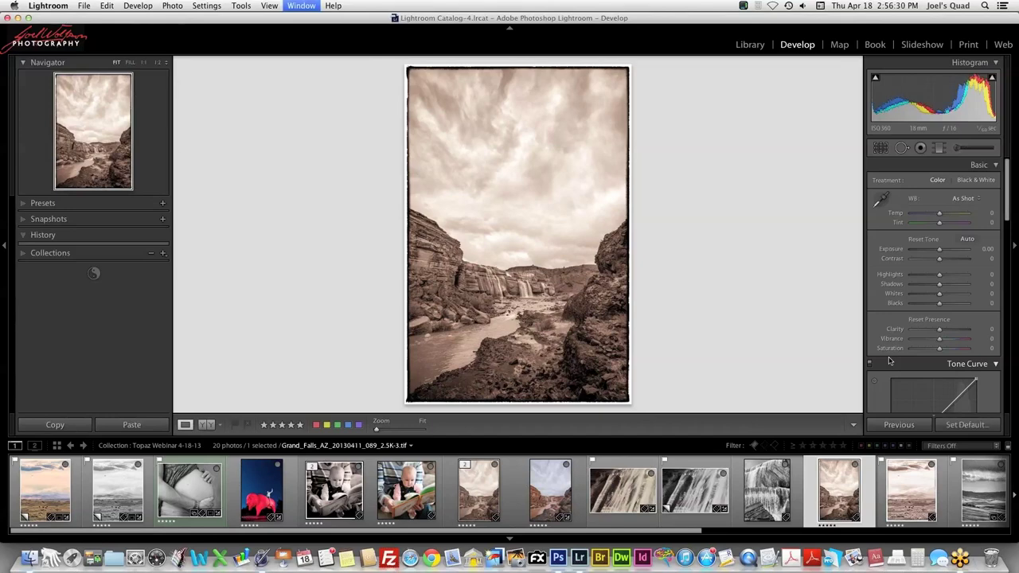
key("t")
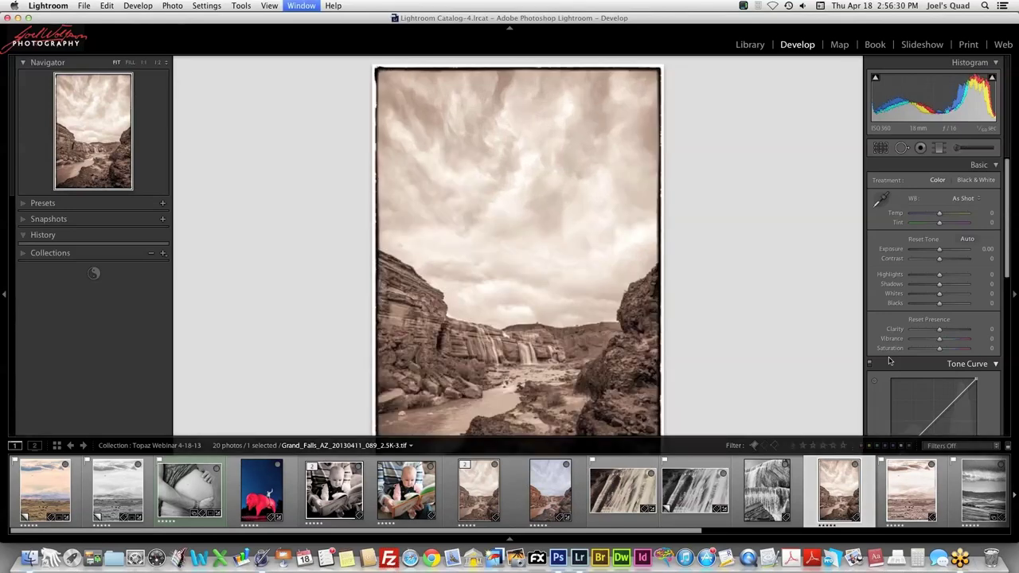